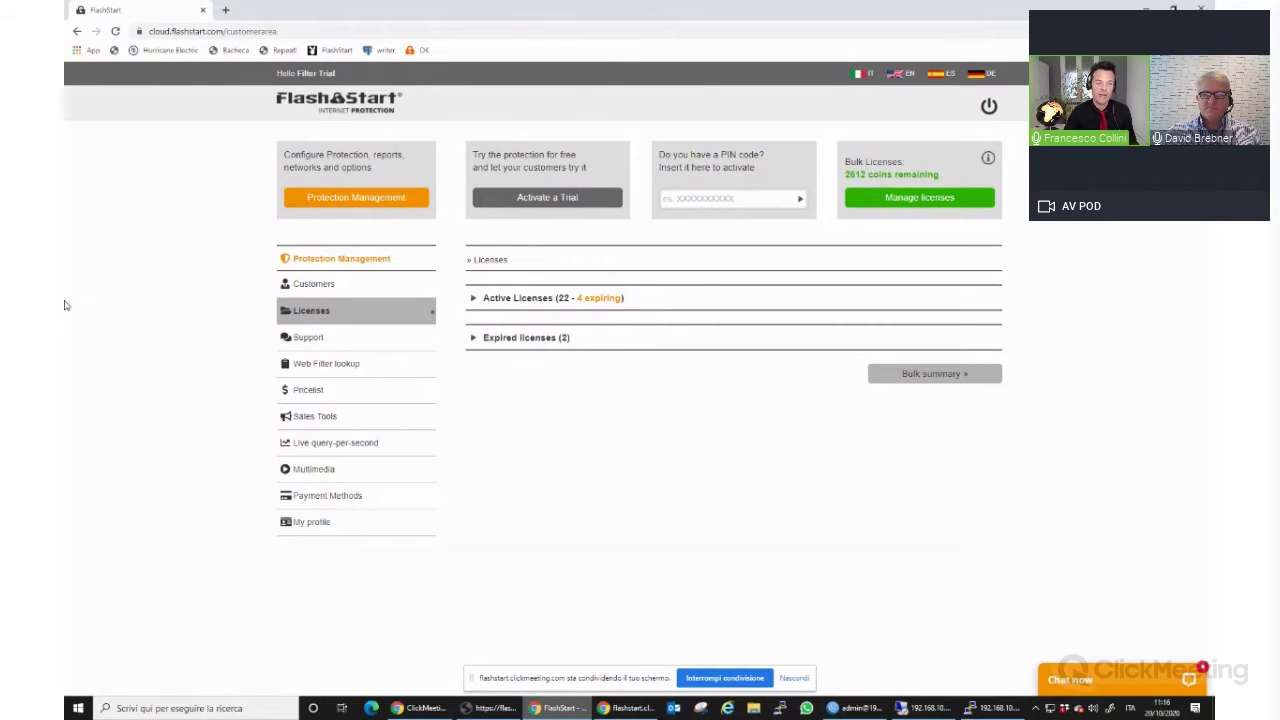
Open Protection Management, close the old customer-area tab and maximize the FlashStart Cloud browser.
click(366, 198)
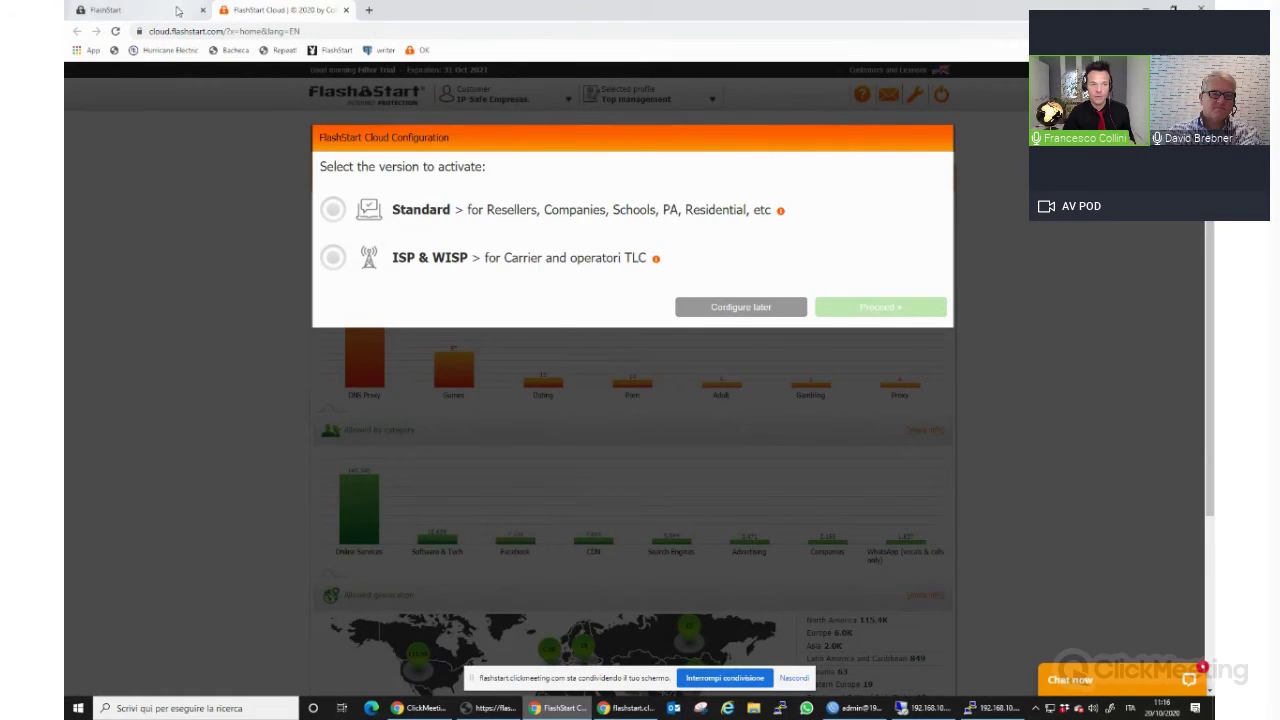
click(202, 10)
drag(431, 9, 66, 113)
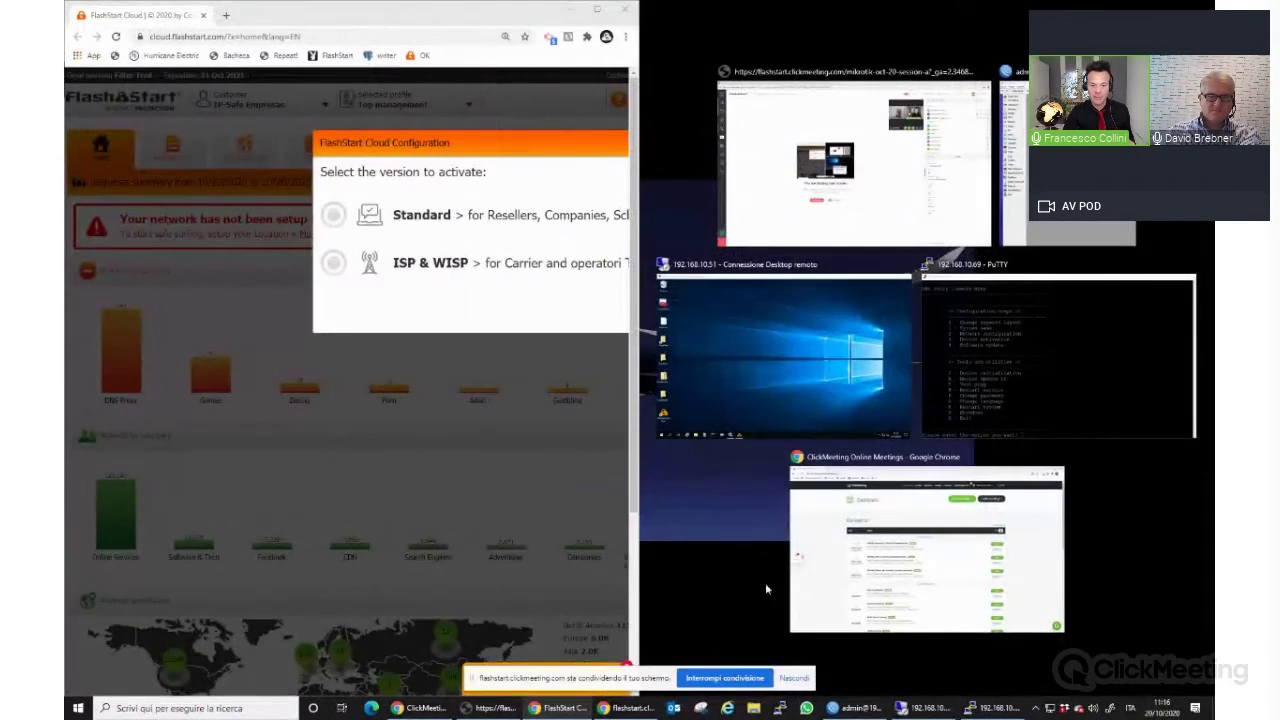
click(877, 596)
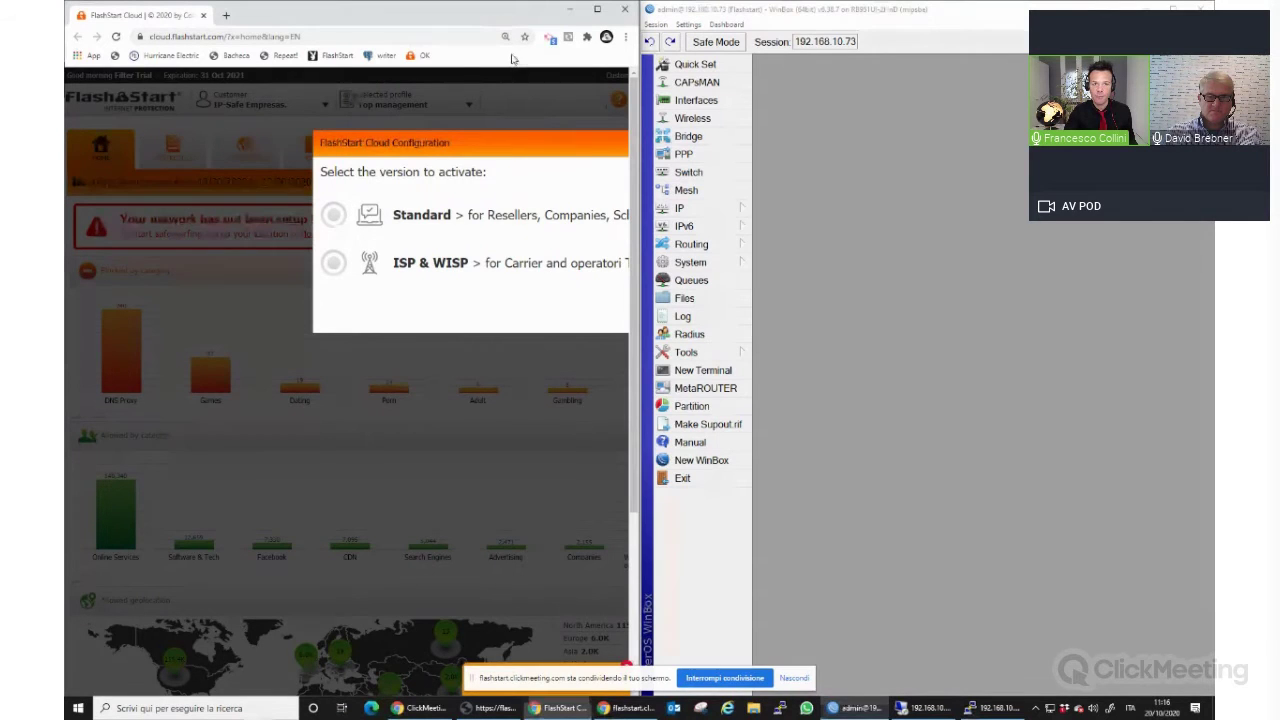
click(597, 10)
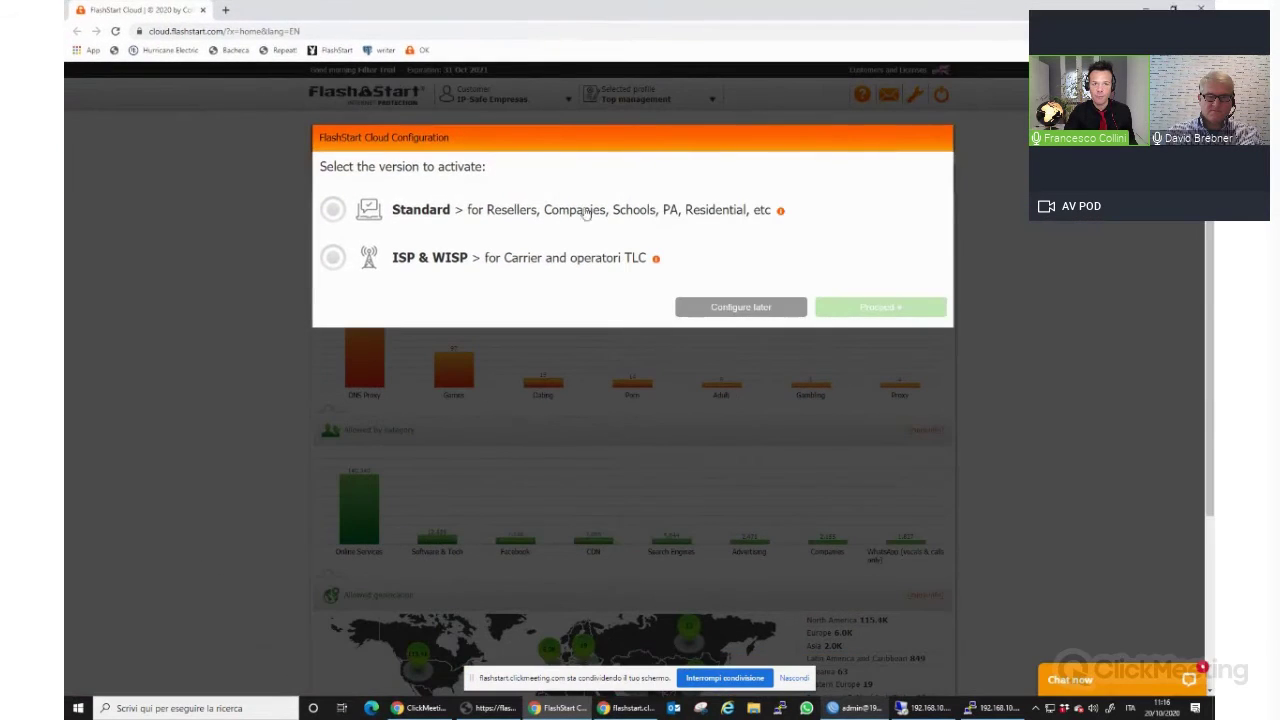
Choose the Standard Pro Version, connecting through the site router, with MikroTik as the brand.
click(333, 210)
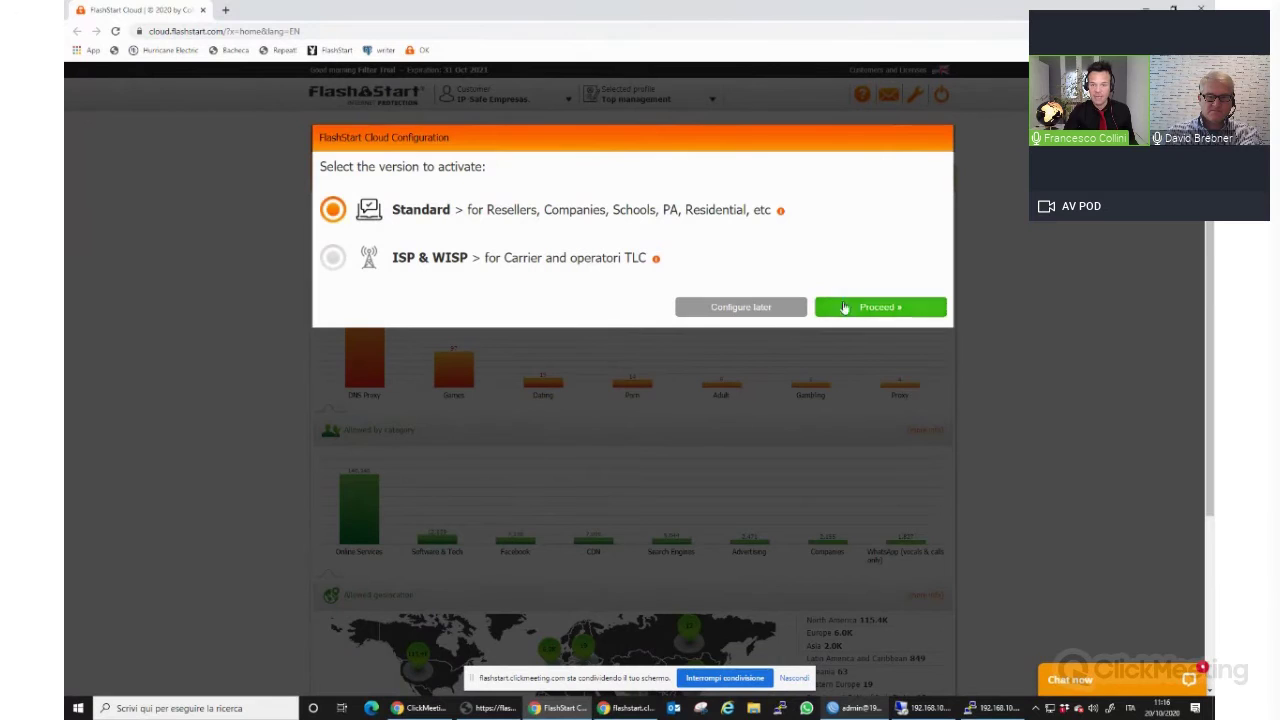
click(847, 308)
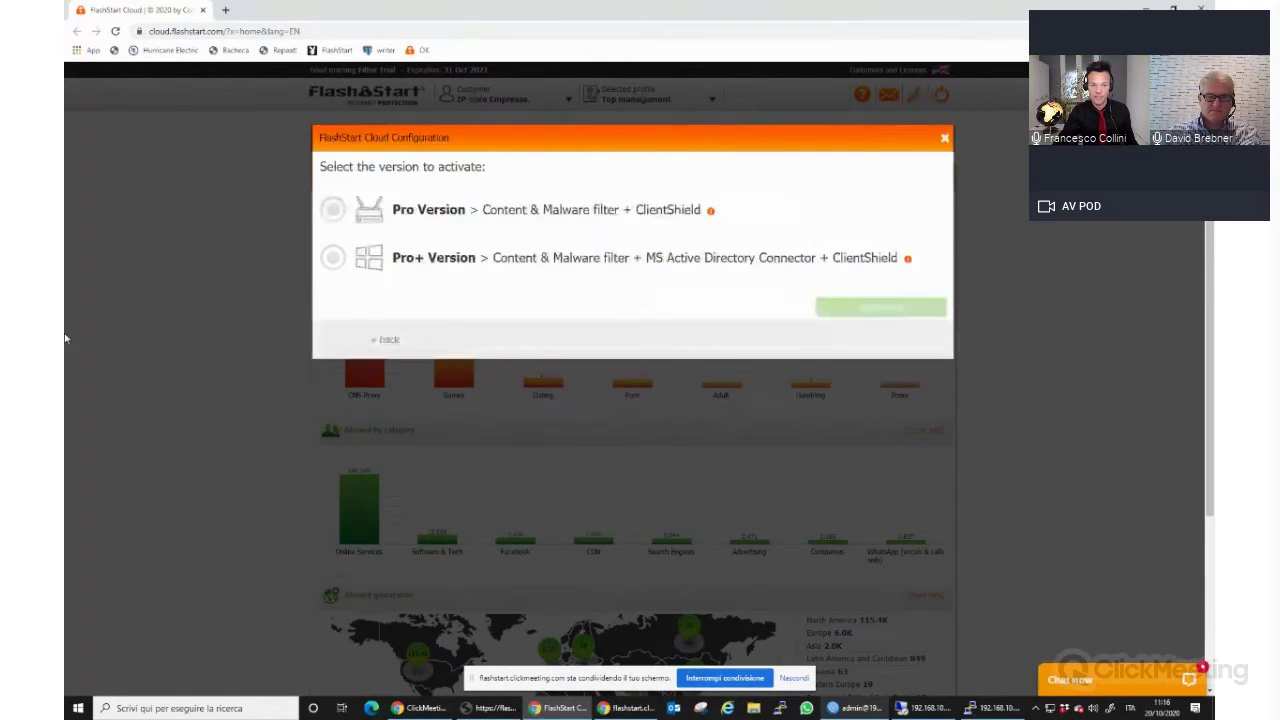
click(459, 220)
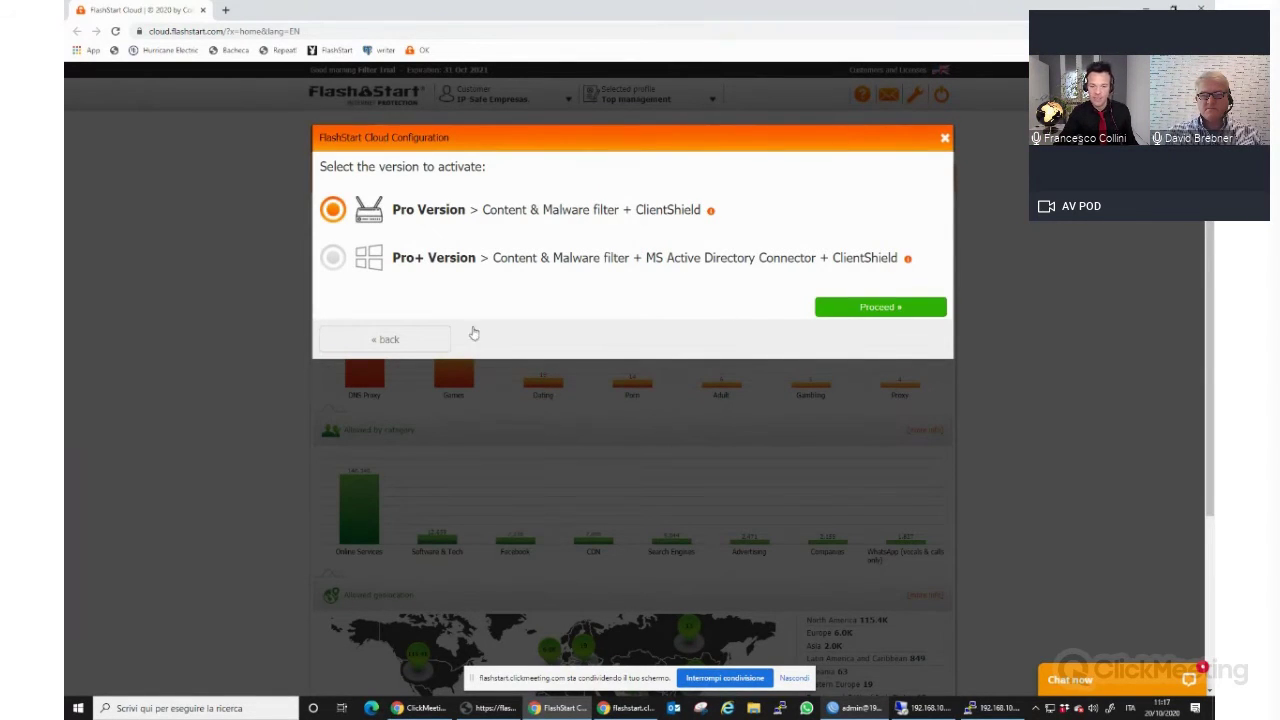
click(881, 310)
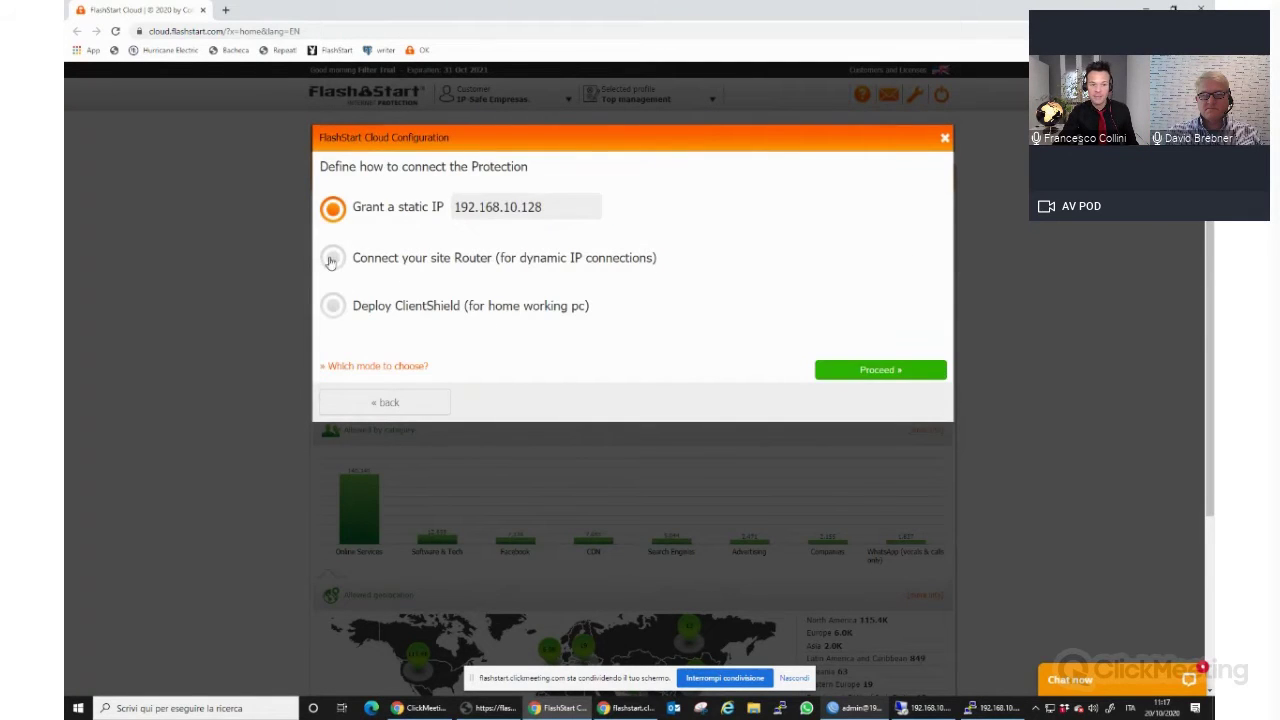
click(333, 260)
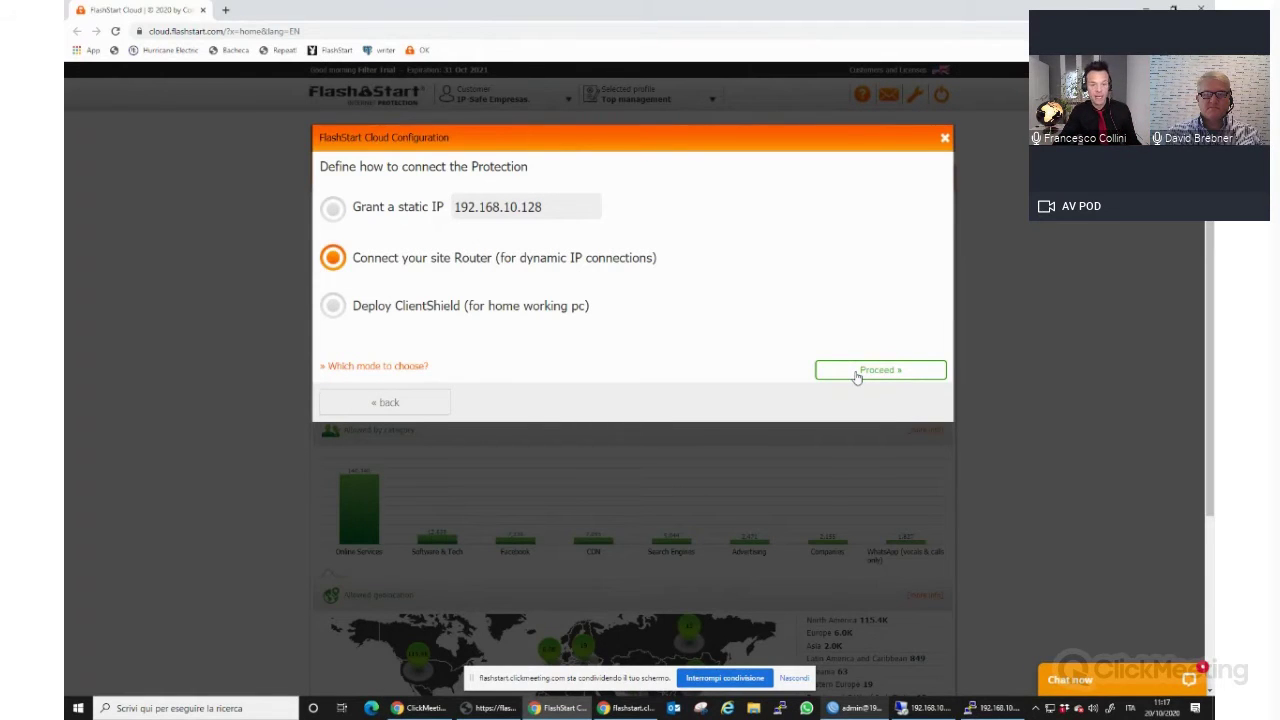
click(855, 373)
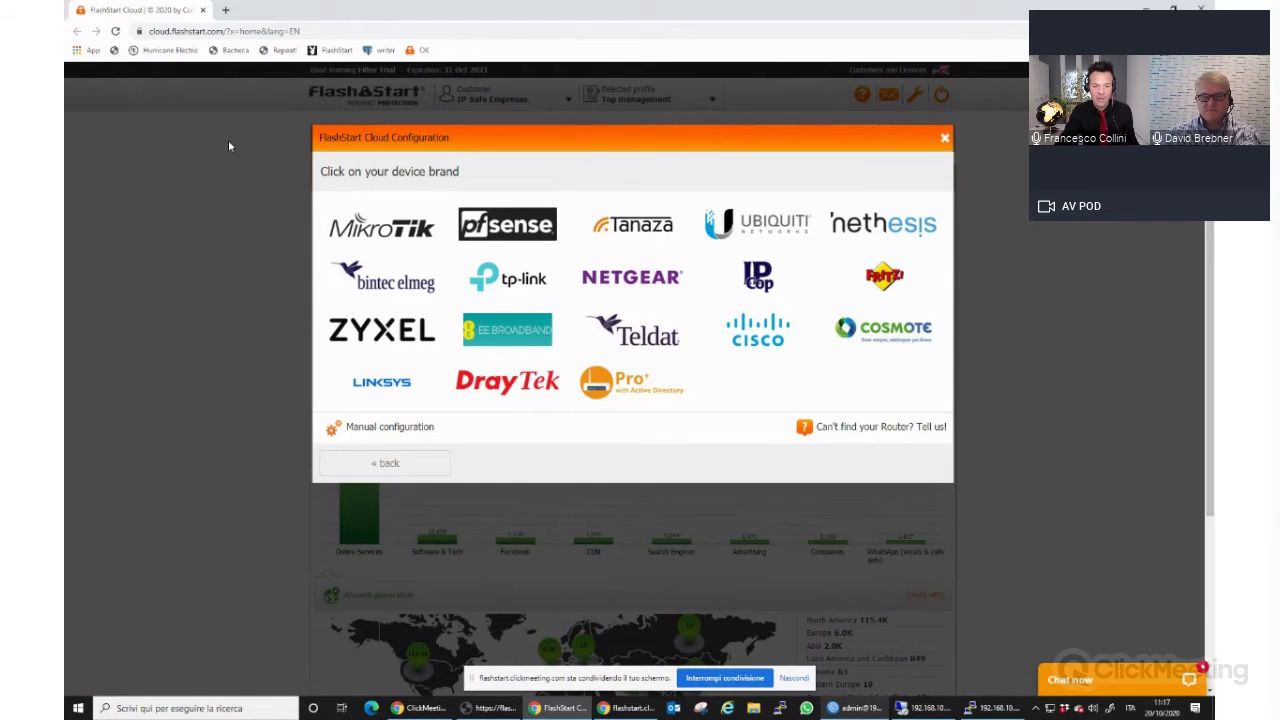
click(382, 225)
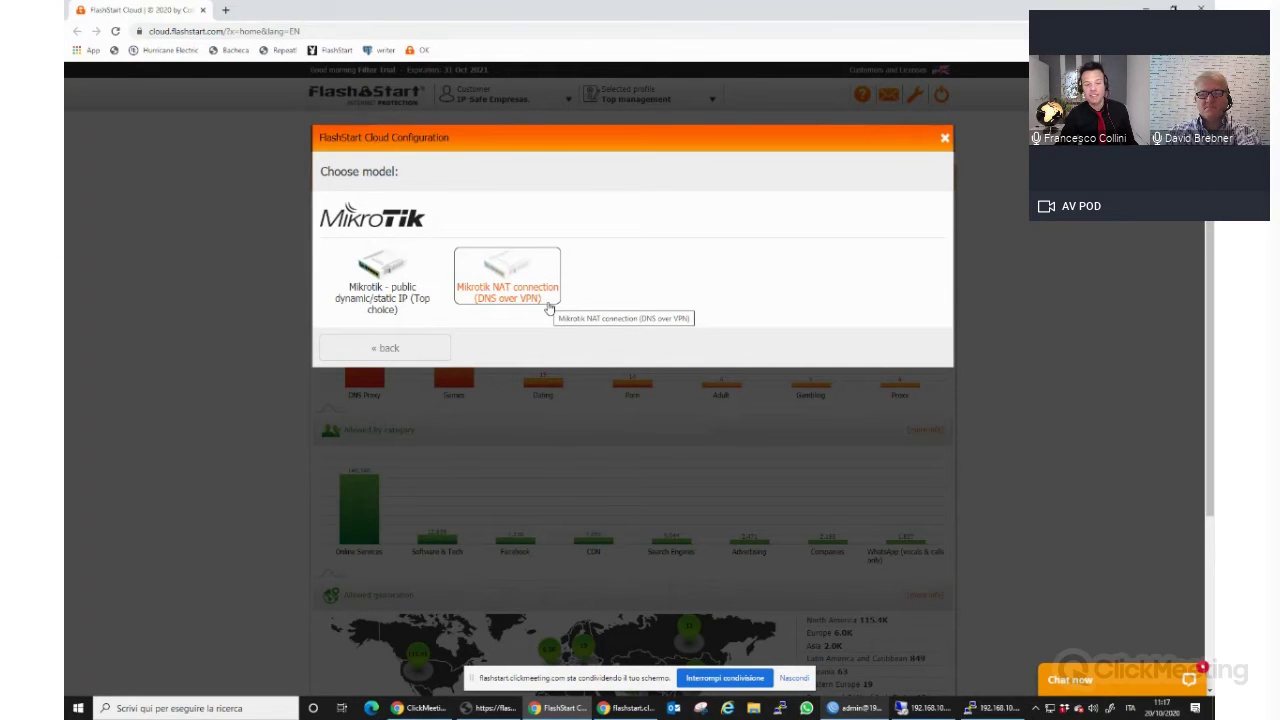
Select MikroTik public dynamic/static IP with automatic configuration and confirm with the account password.
click(381, 292)
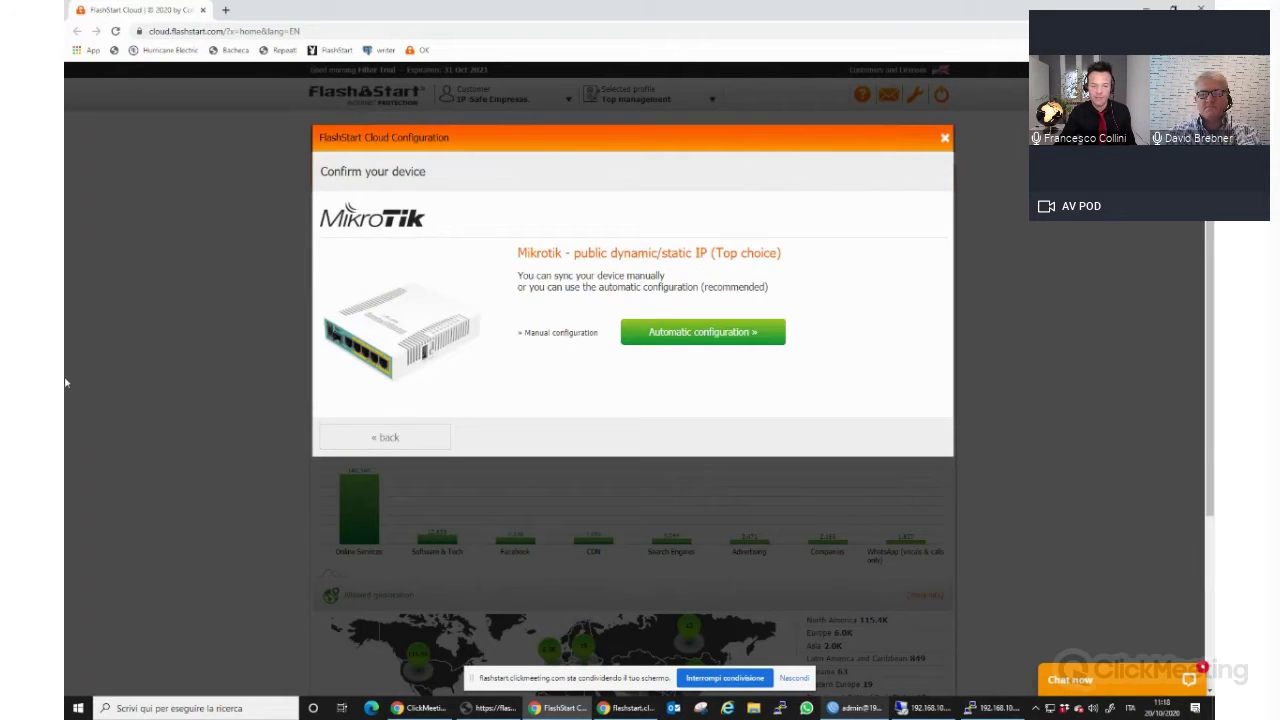
click(706, 336)
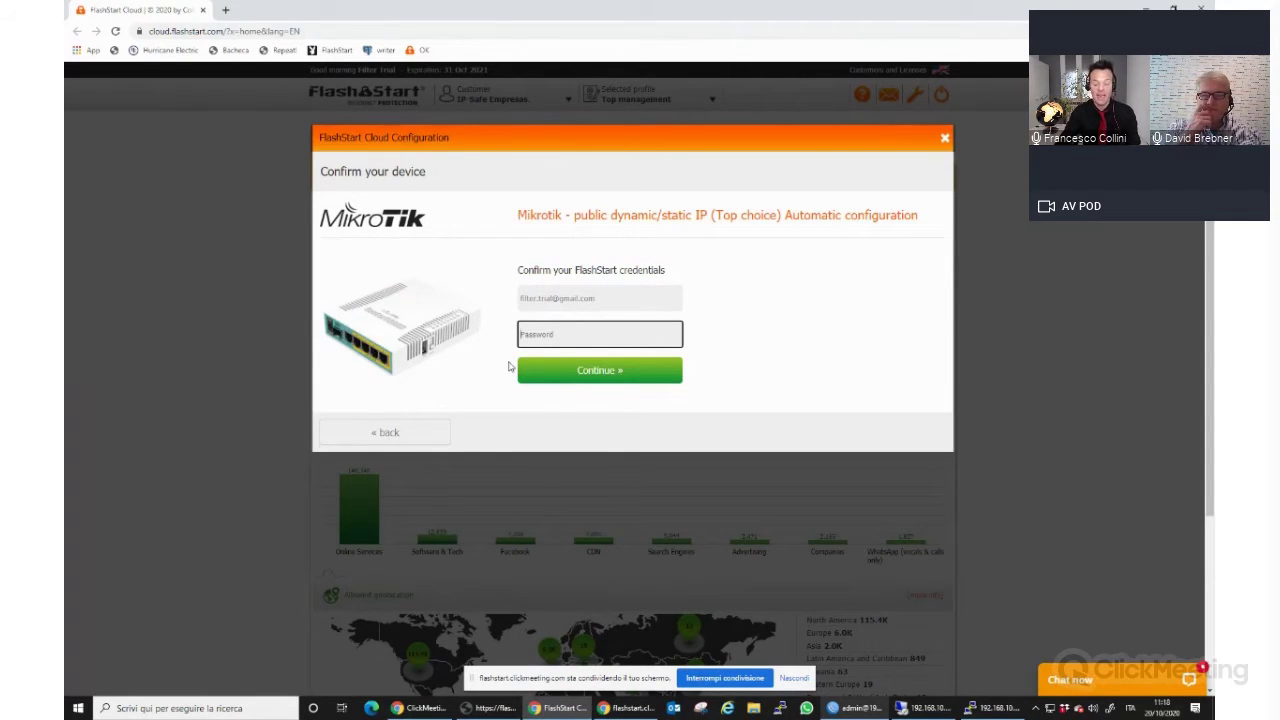
text(••••••••)
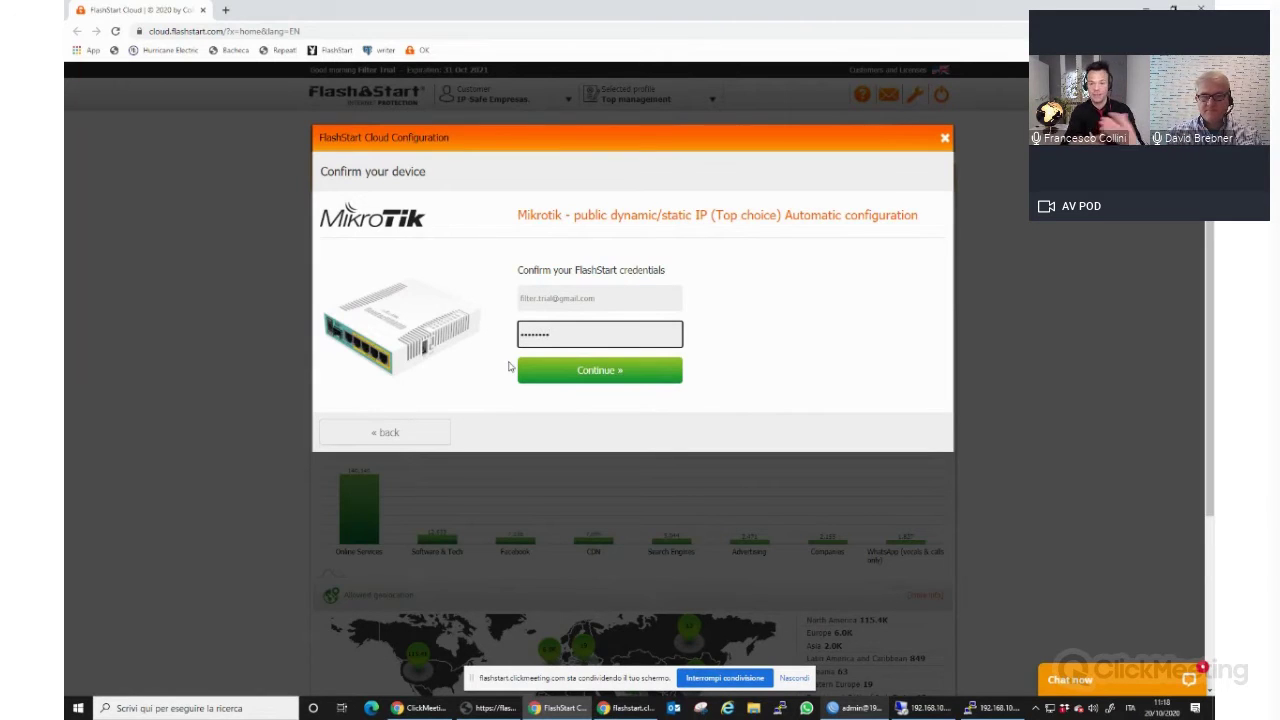
click(617, 377)
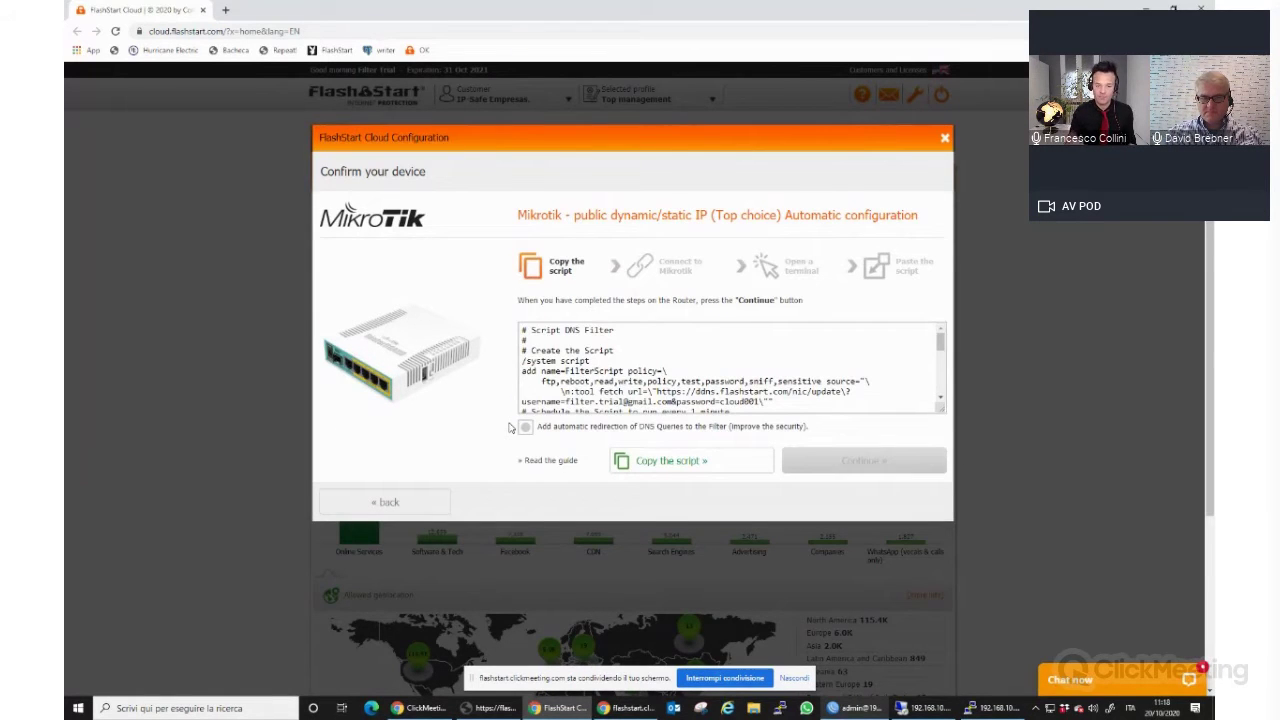
double_click(567, 14)
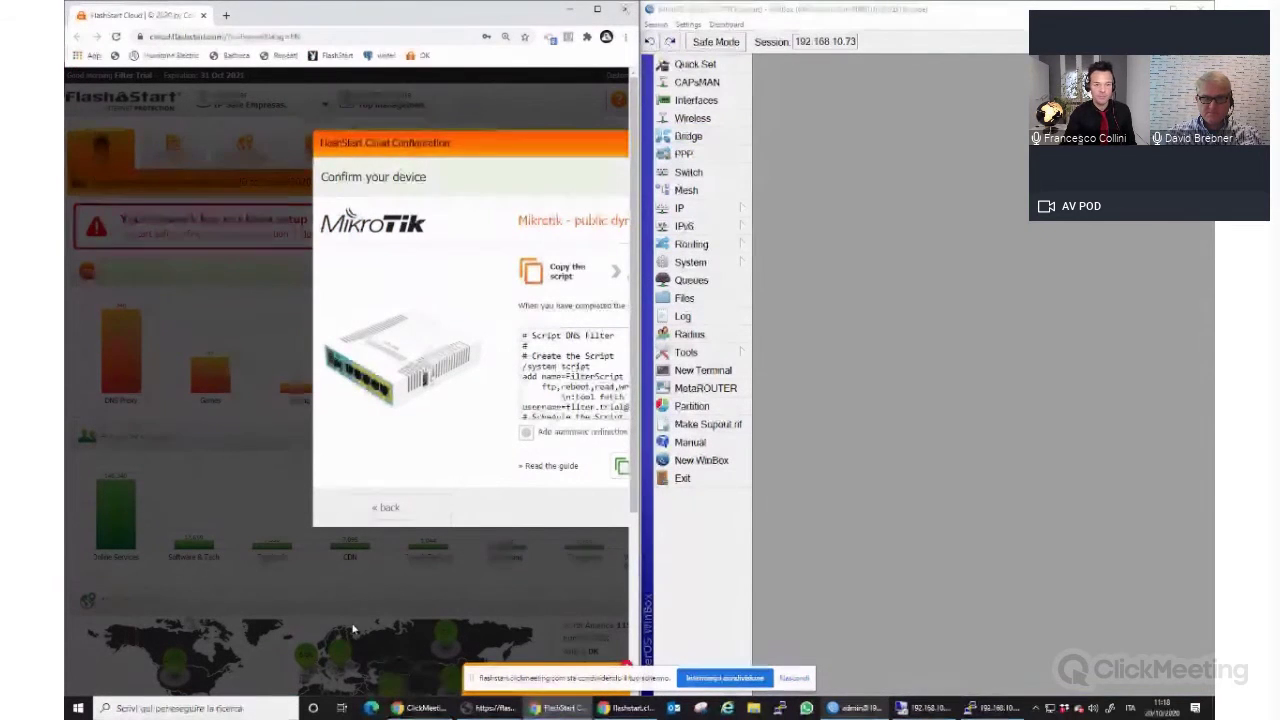
Copy the DNS Filter script and continue to the device configuration and connection test step.
click(598, 9)
click(625, 462)
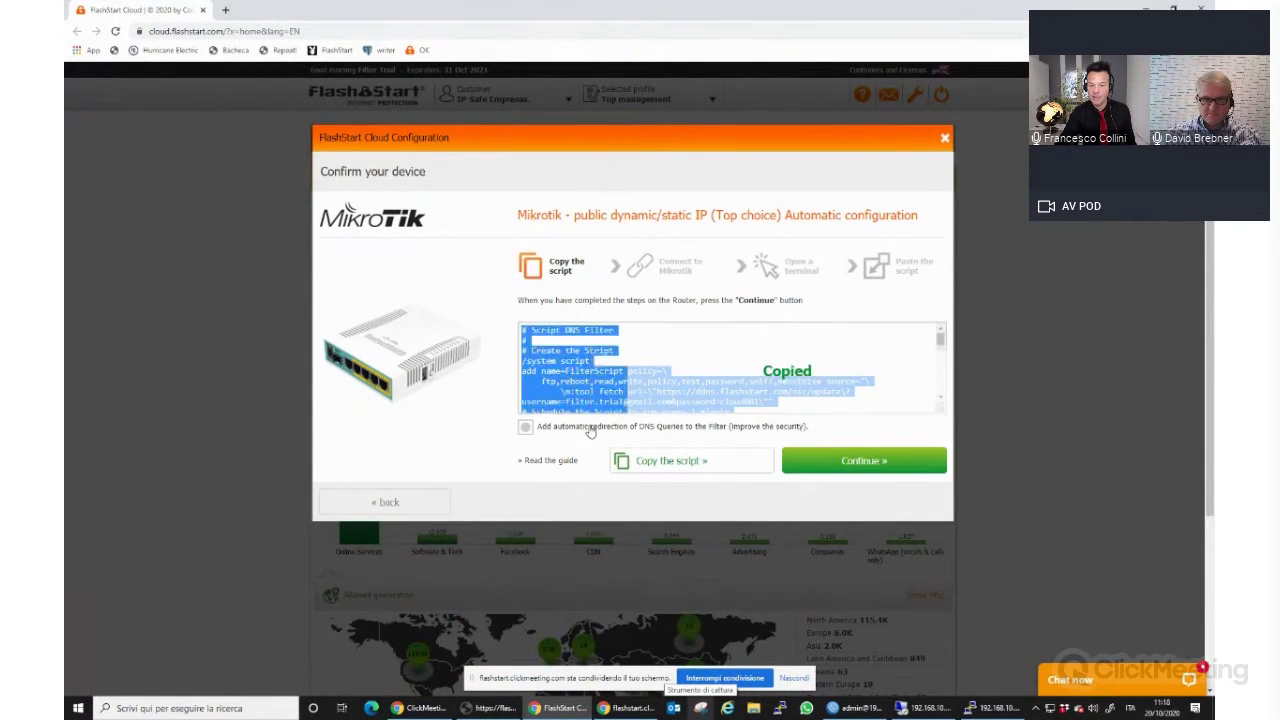
click(525, 427)
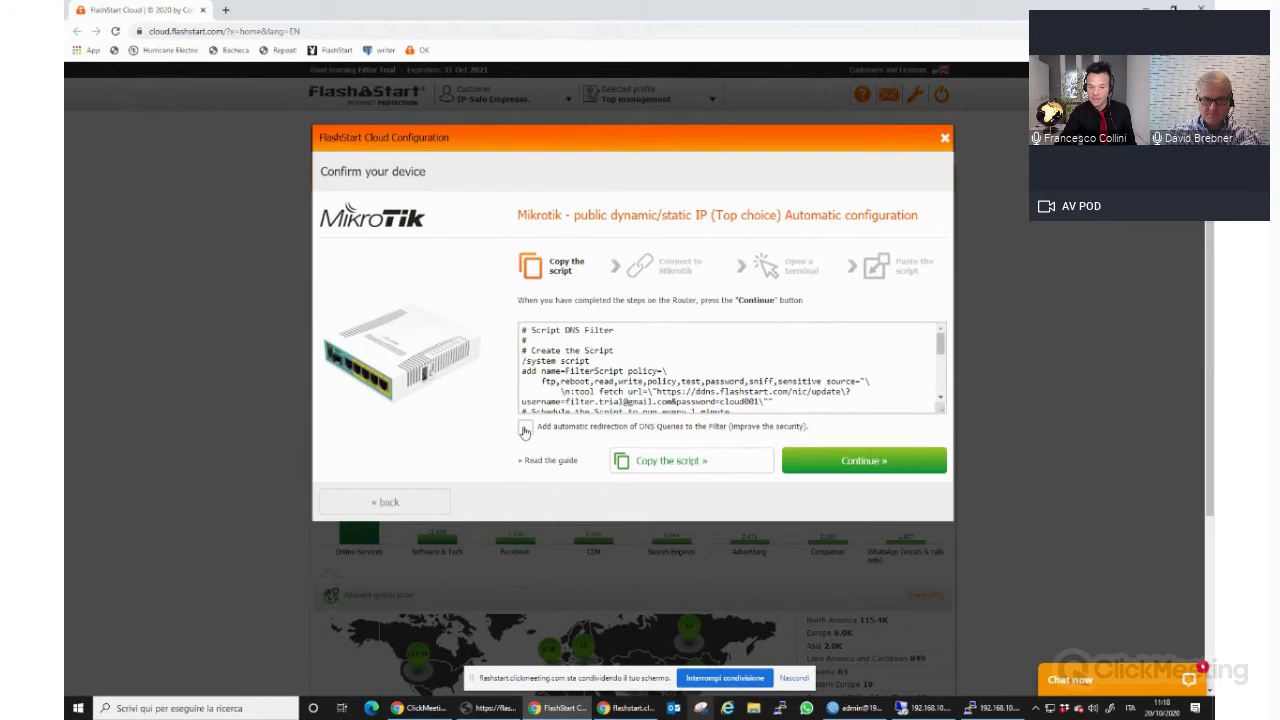
click(688, 460)
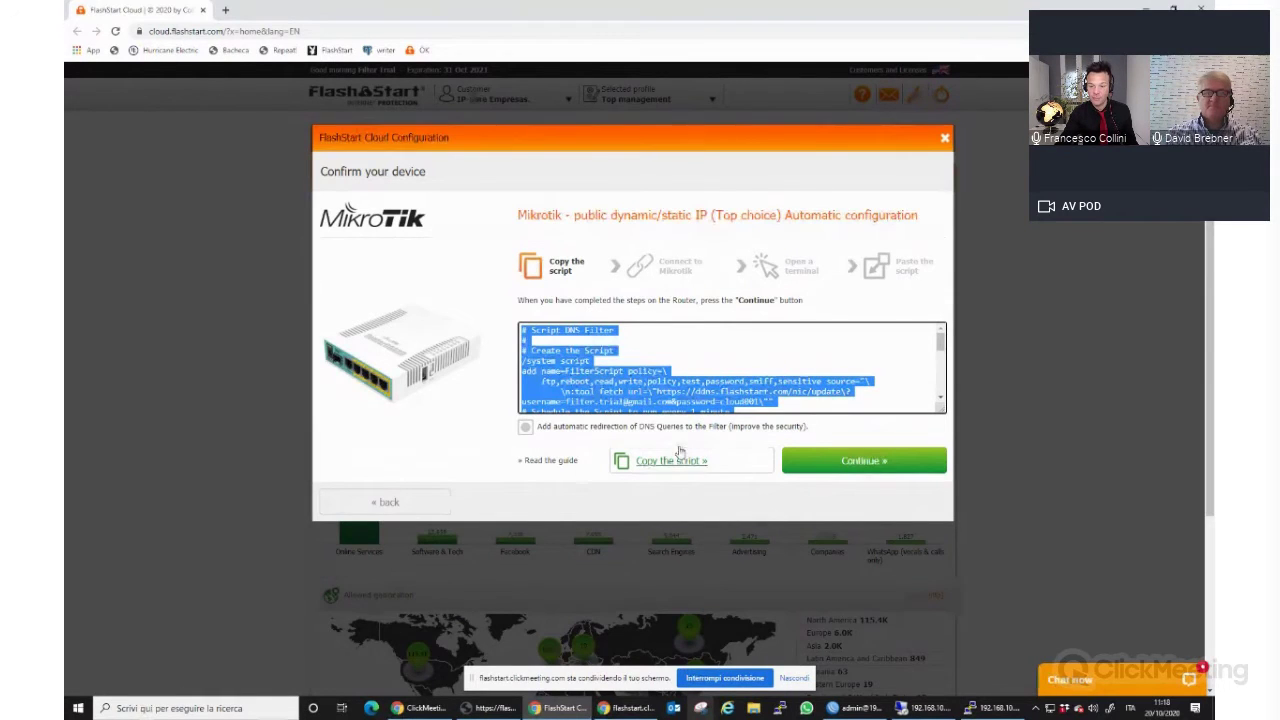
click(666, 460)
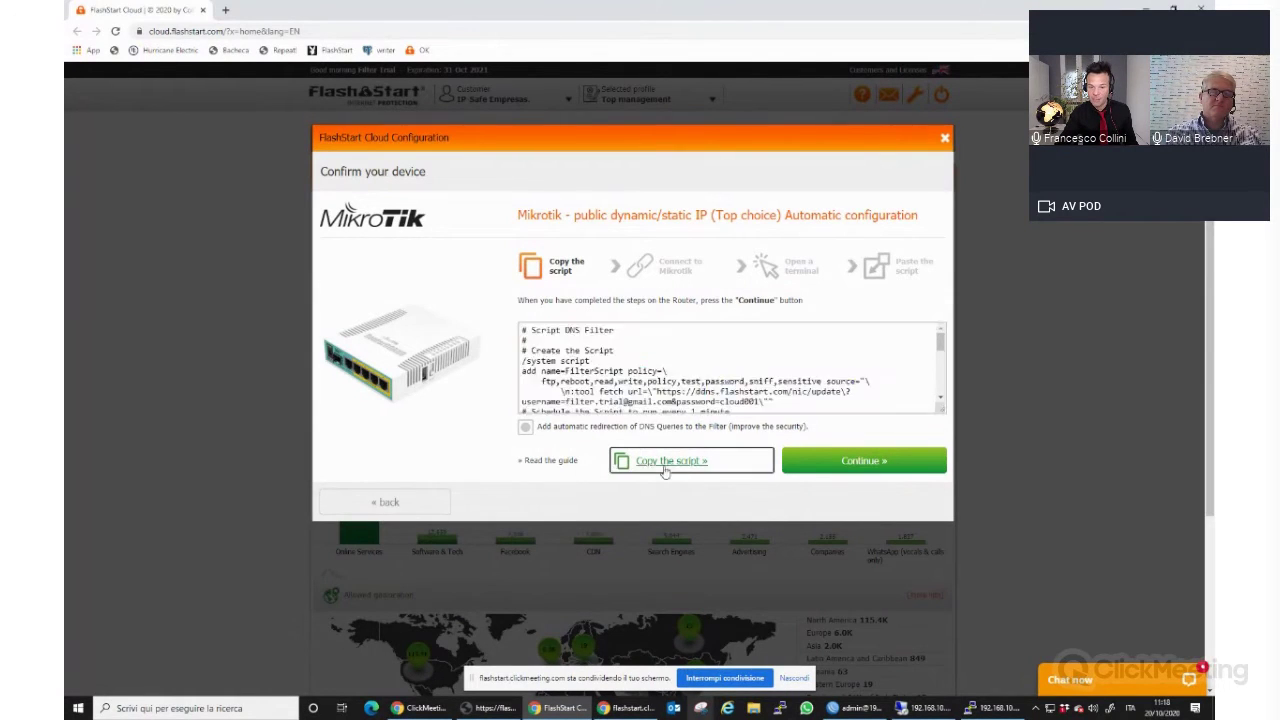
click(853, 458)
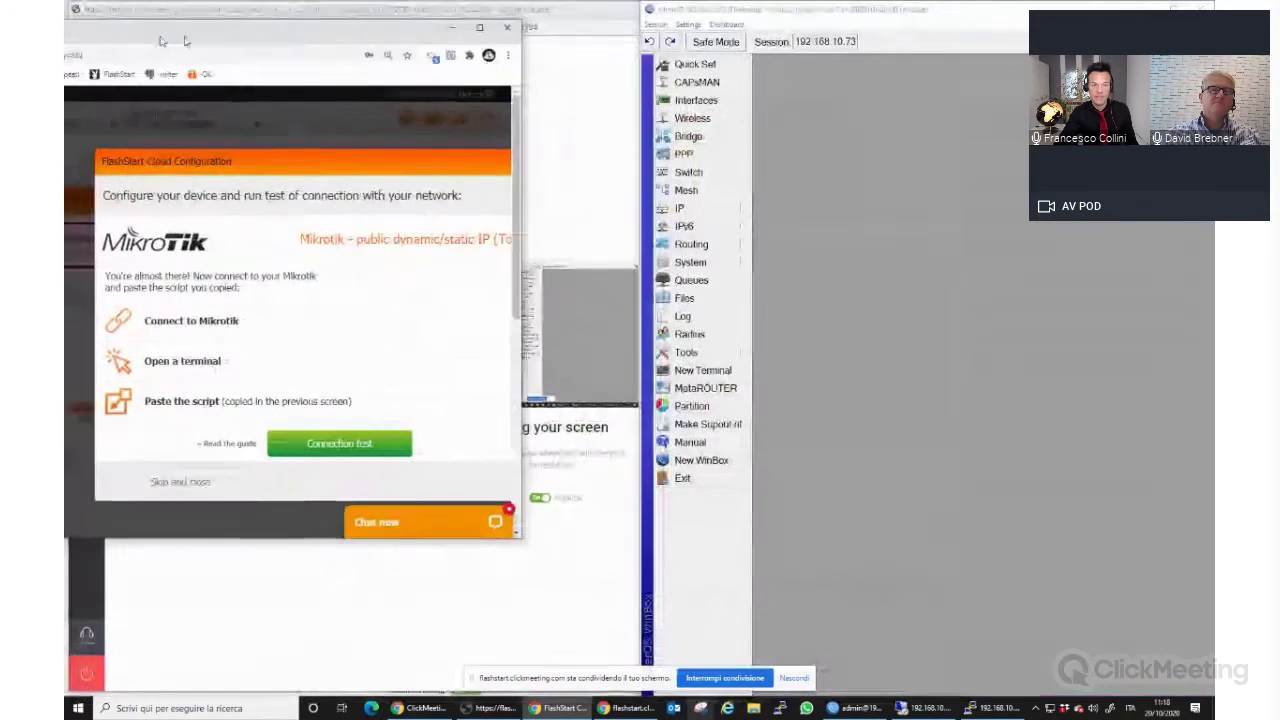
double_click(640, 15)
Paste the copied DNS Filter script into a WinBox terminal and run it on the router.
drag(345, 32, 64, 53)
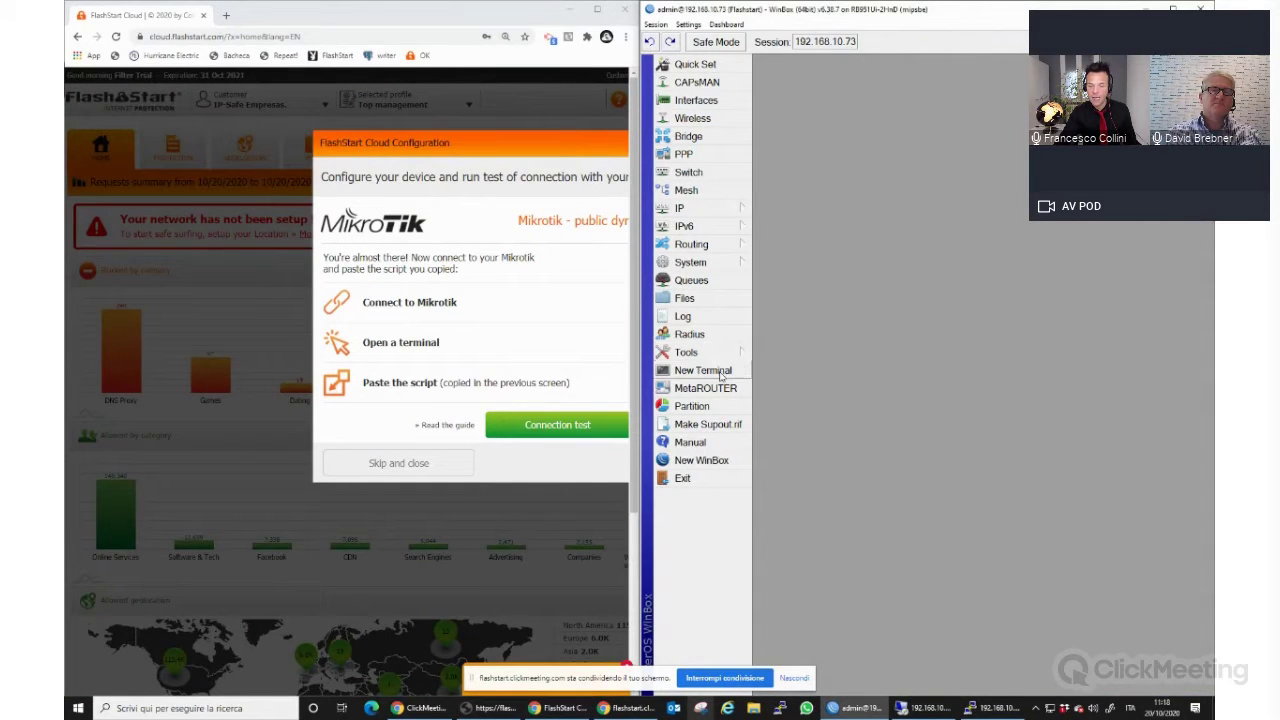
click(720, 373)
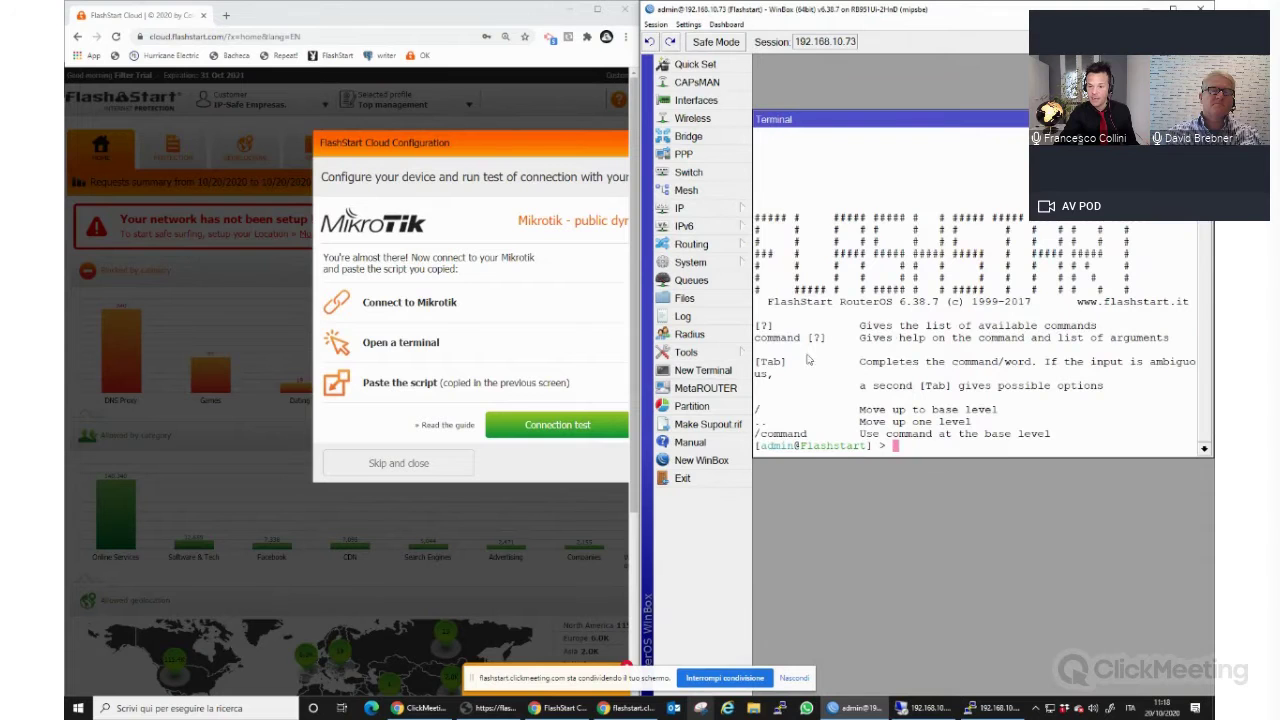
right_click(966, 271)
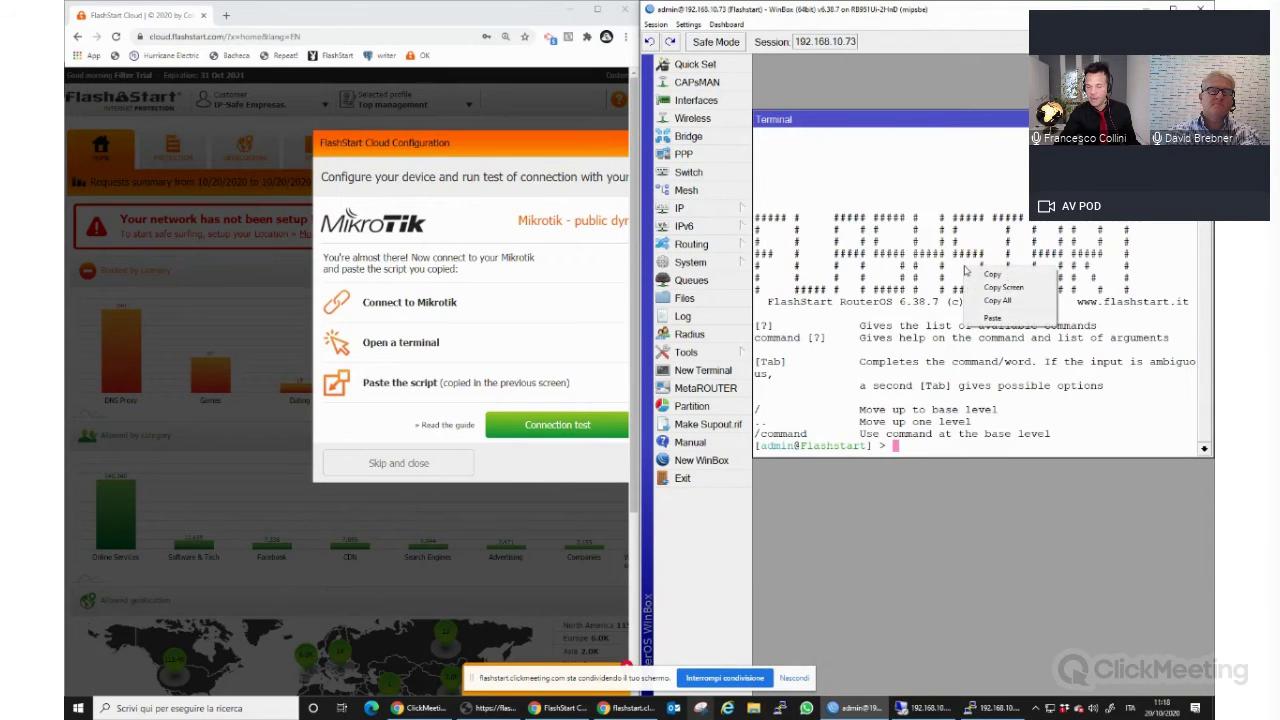
click(1011, 319)
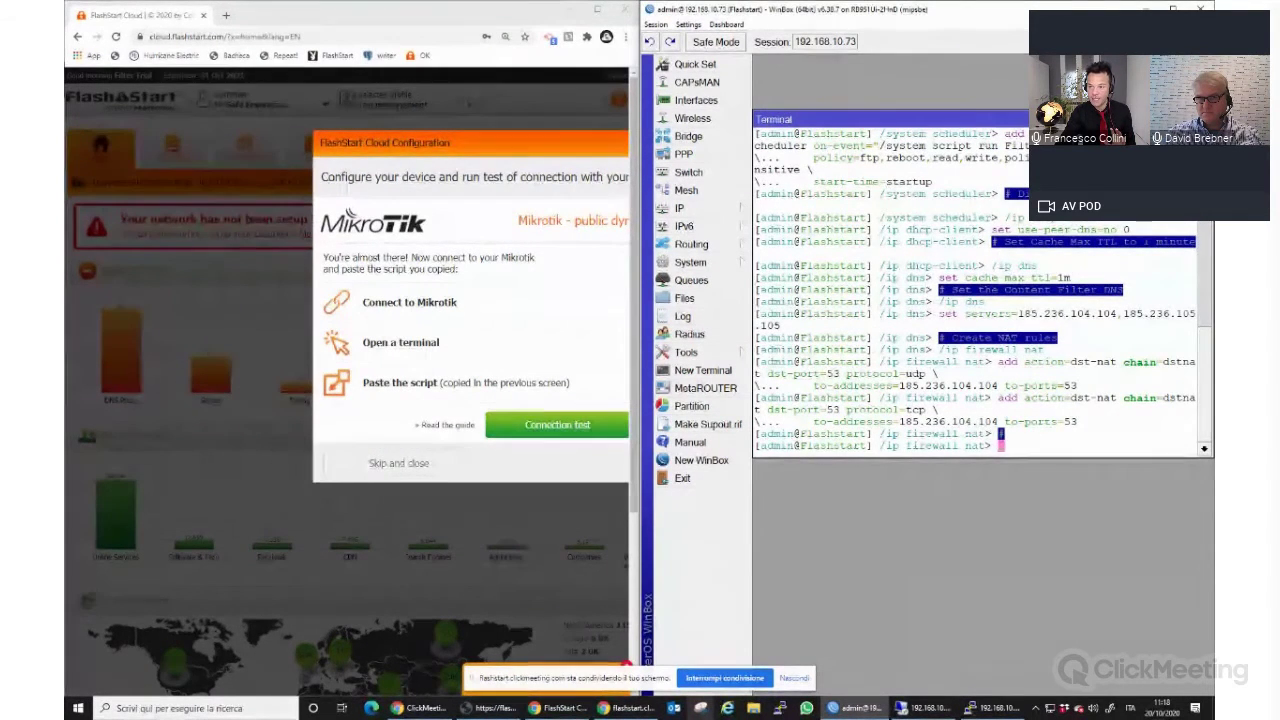
click(1203, 119)
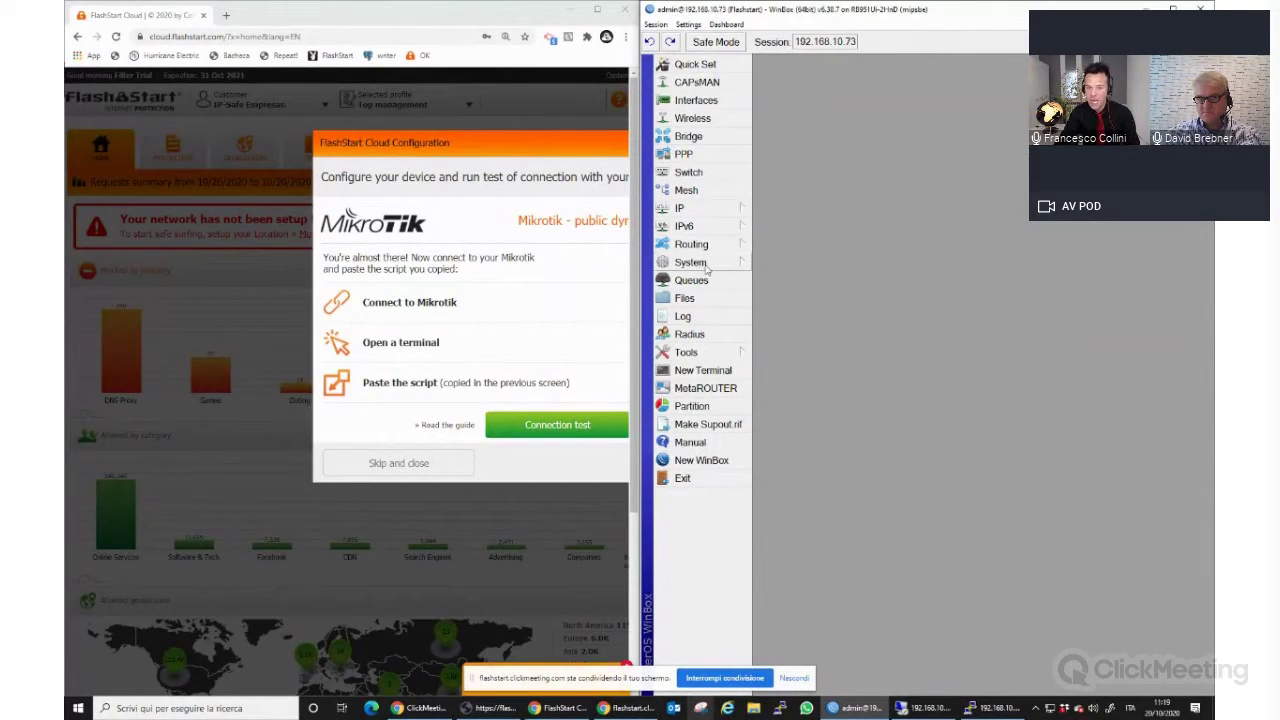
Save the FilterScript in the router's script list and run it once.
click(706, 264)
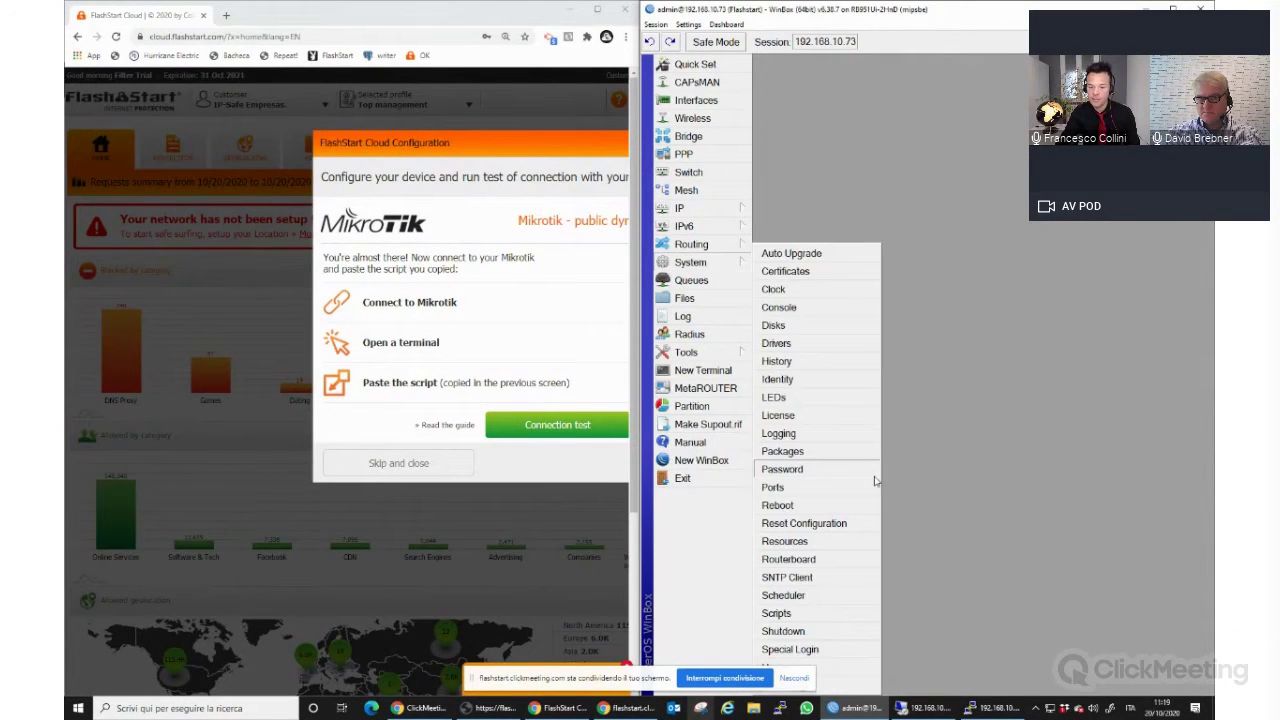
click(785, 613)
click(905, 214)
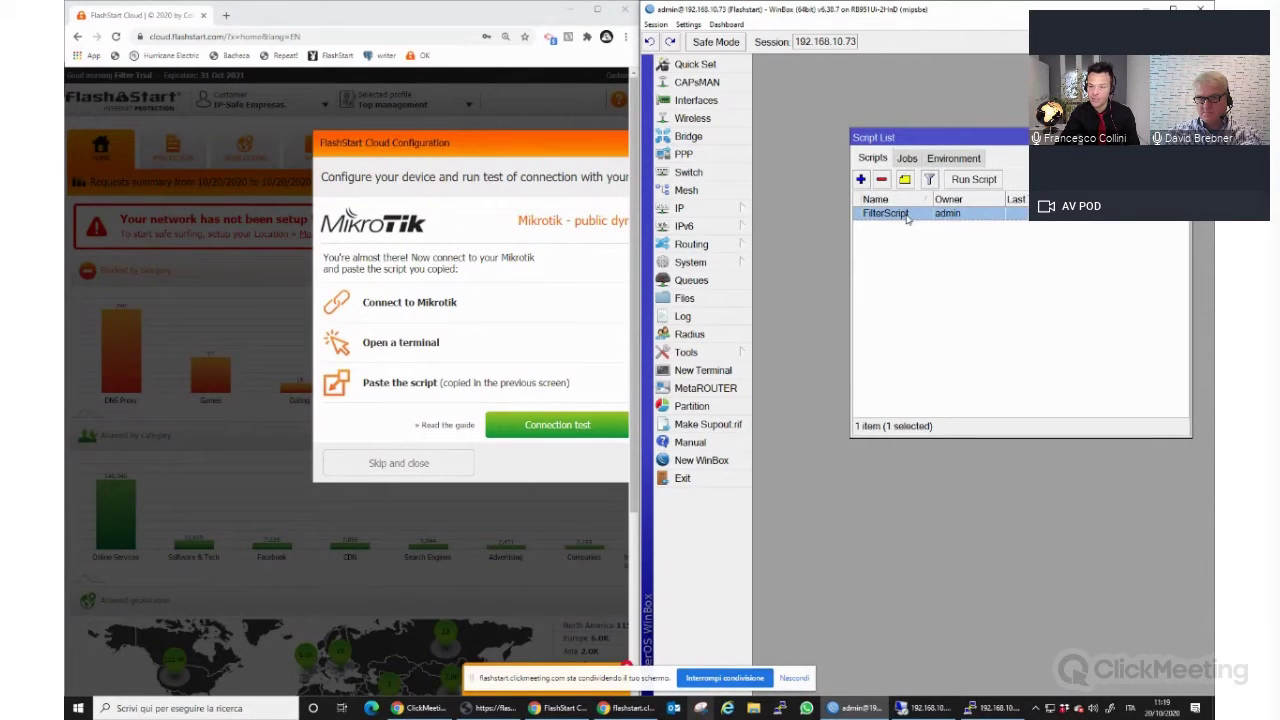
double_click(905, 214)
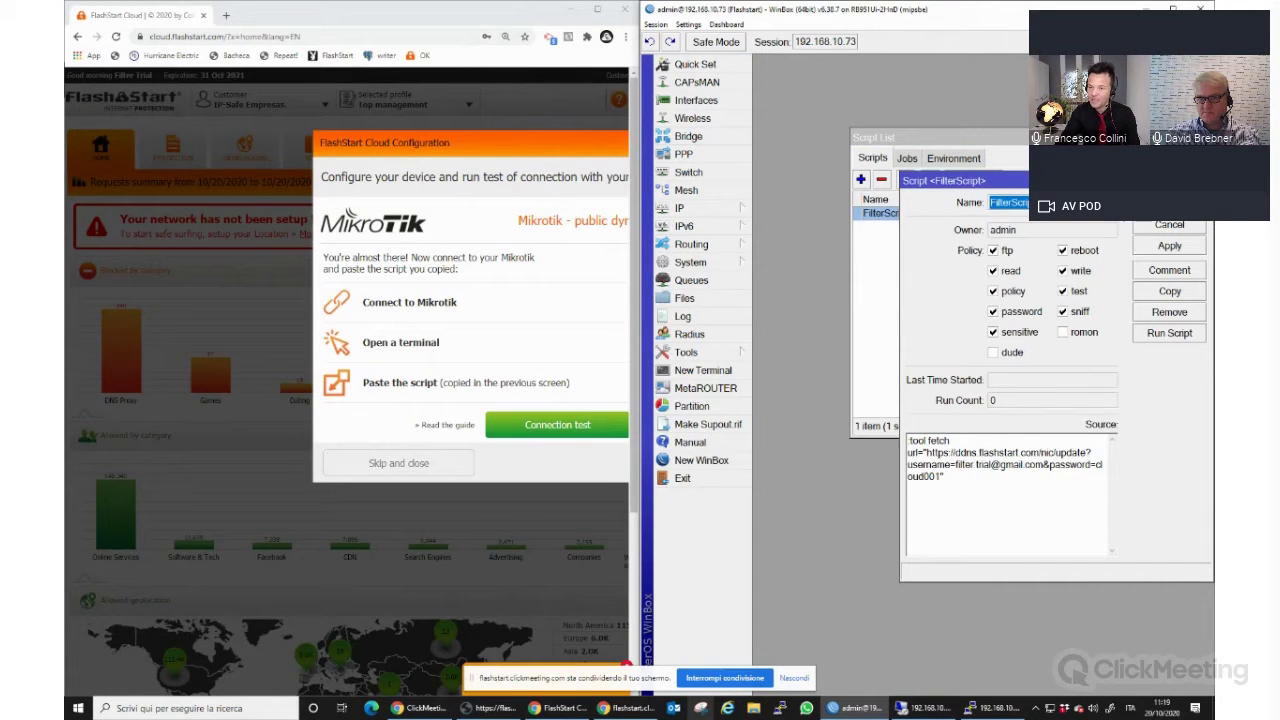
click(1169, 225)
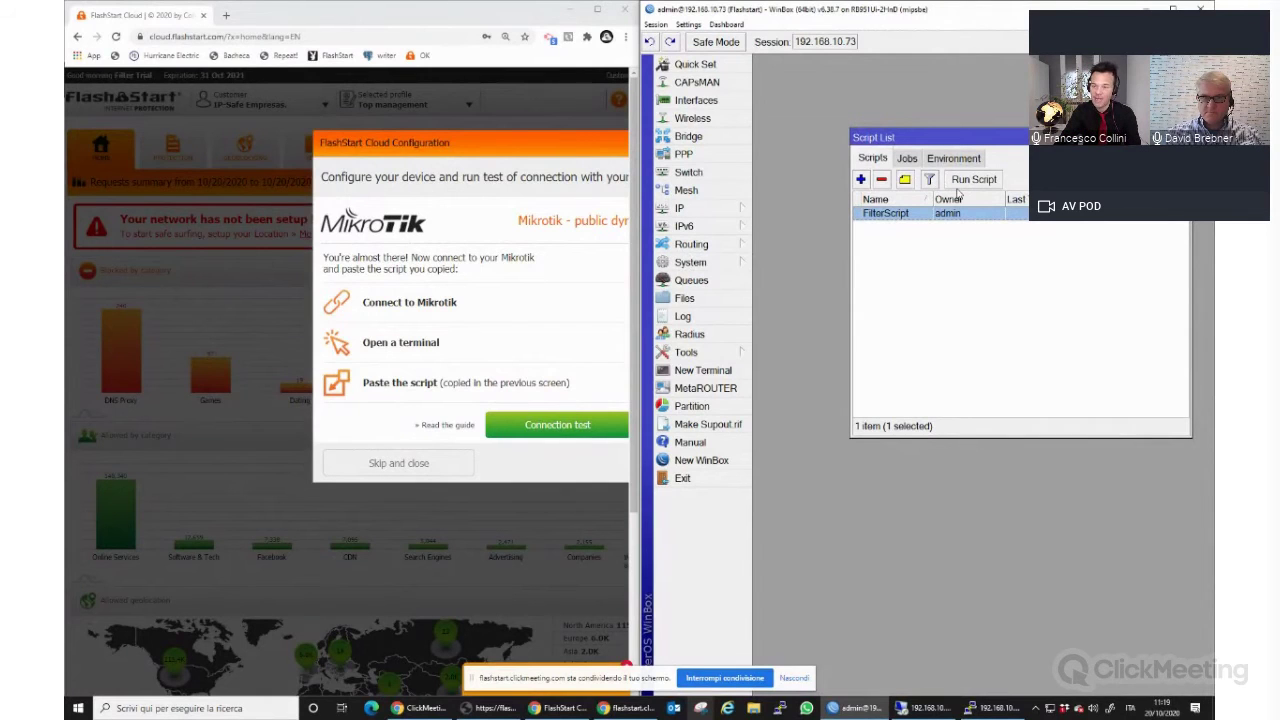
click(976, 186)
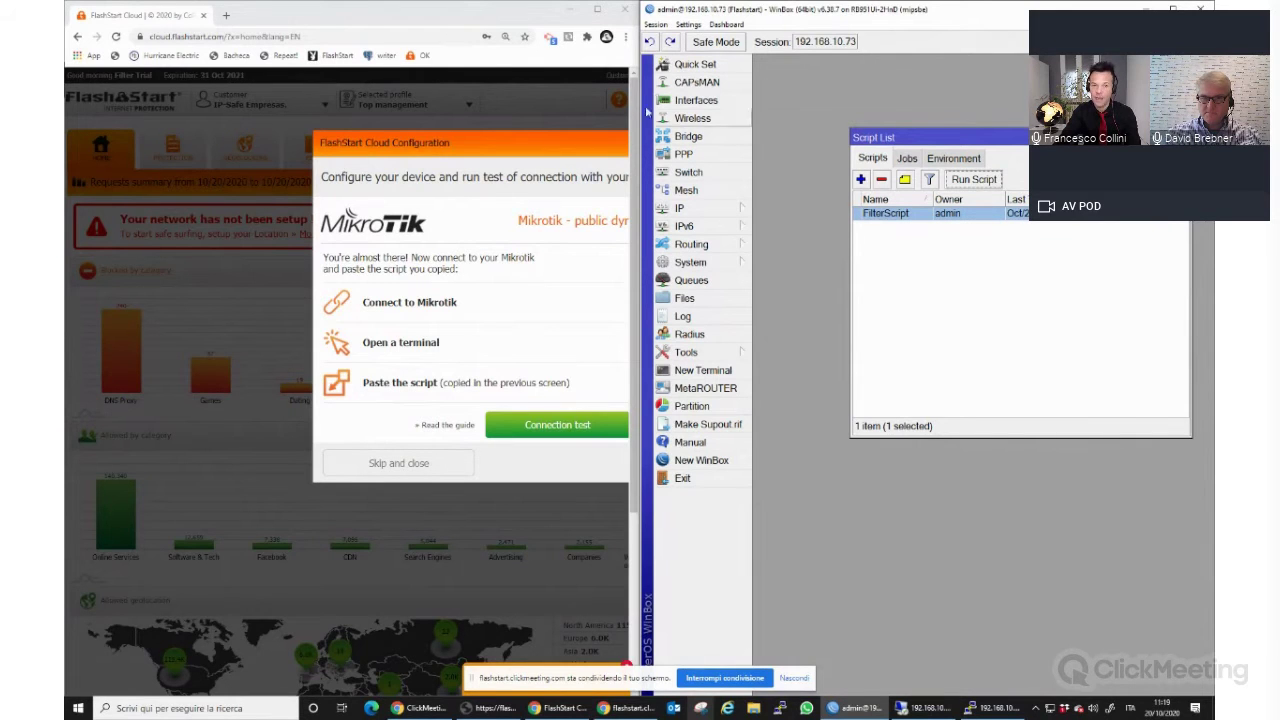
click(597, 10)
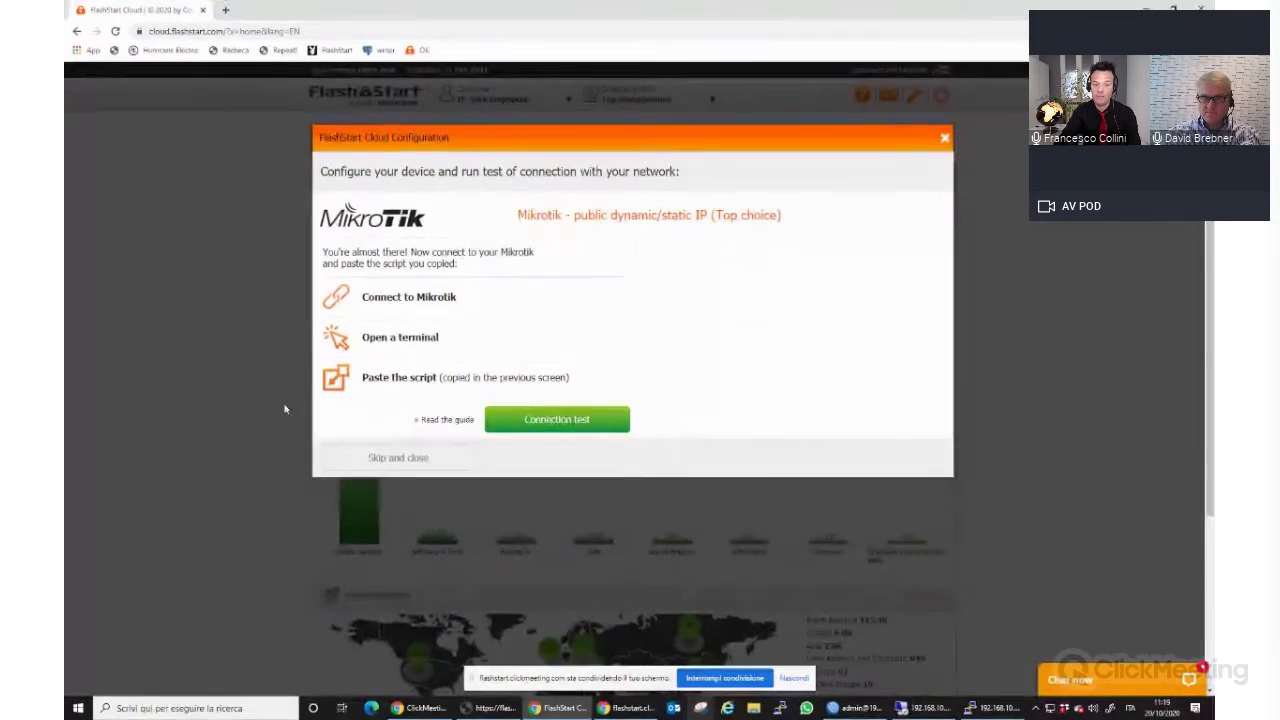
Run the connection test, dismiss the success result, and submit a Good activation rating.
click(560, 424)
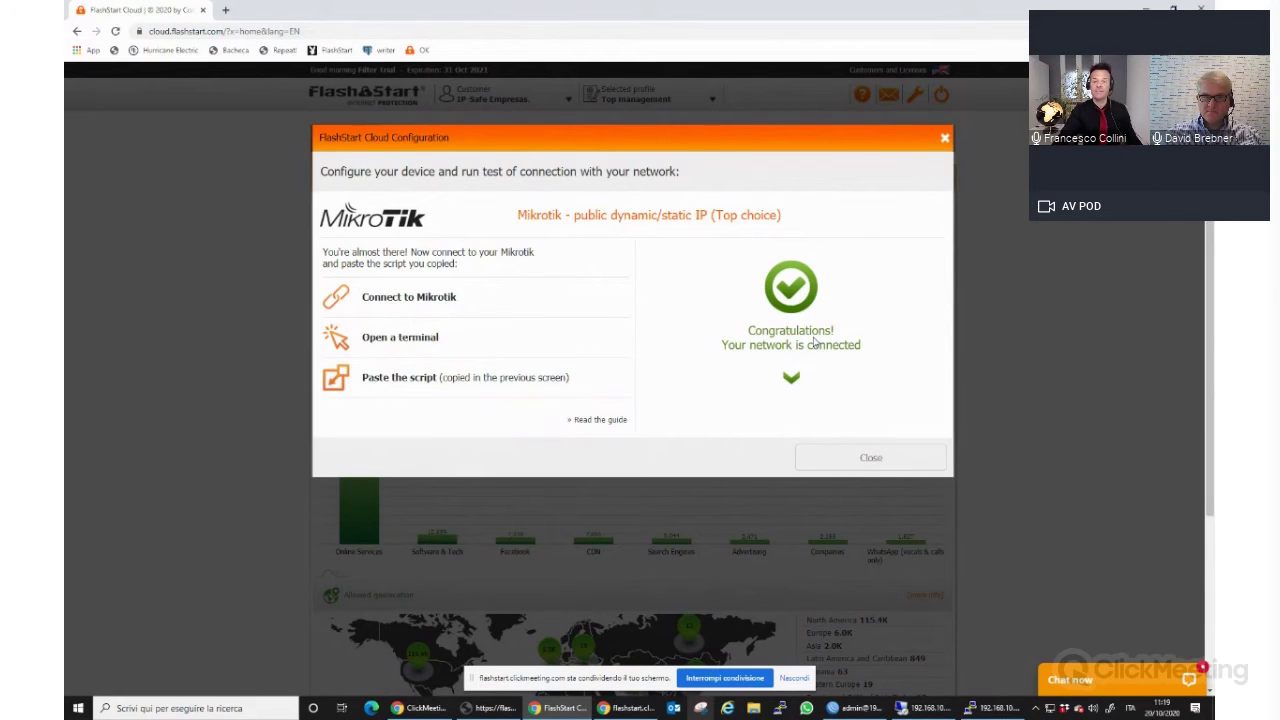
click(875, 459)
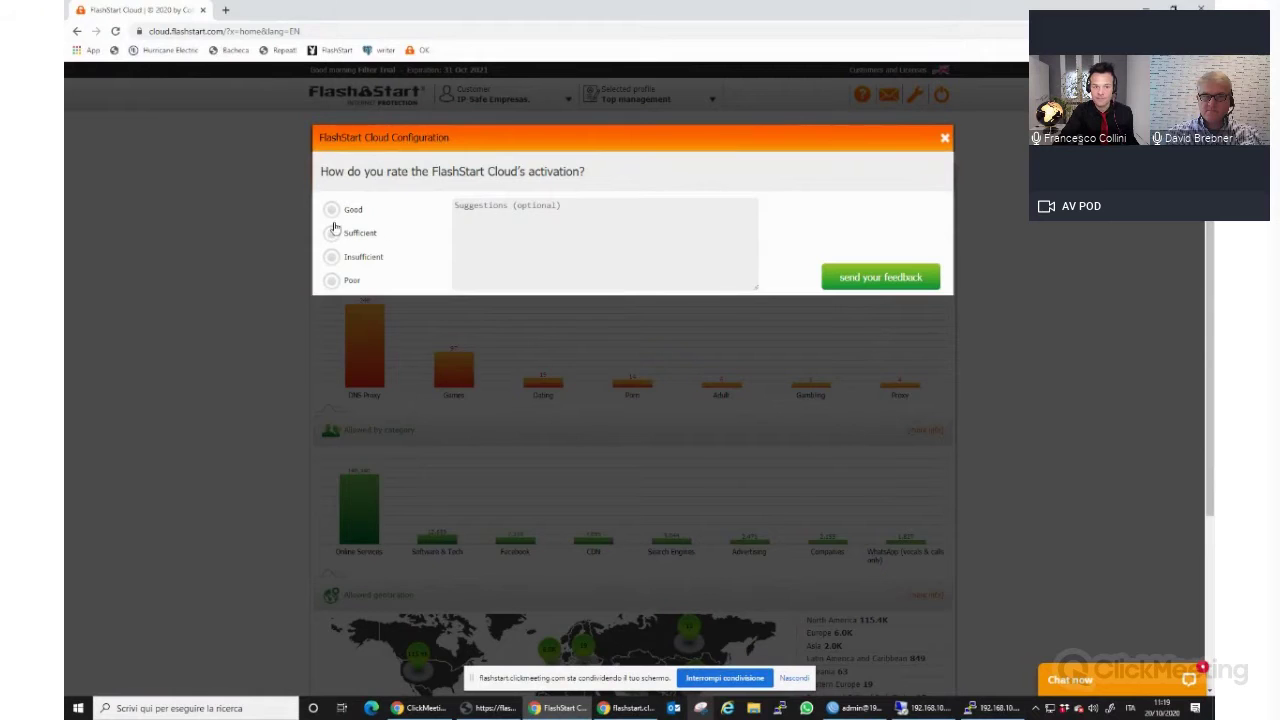
click(331, 209)
click(895, 277)
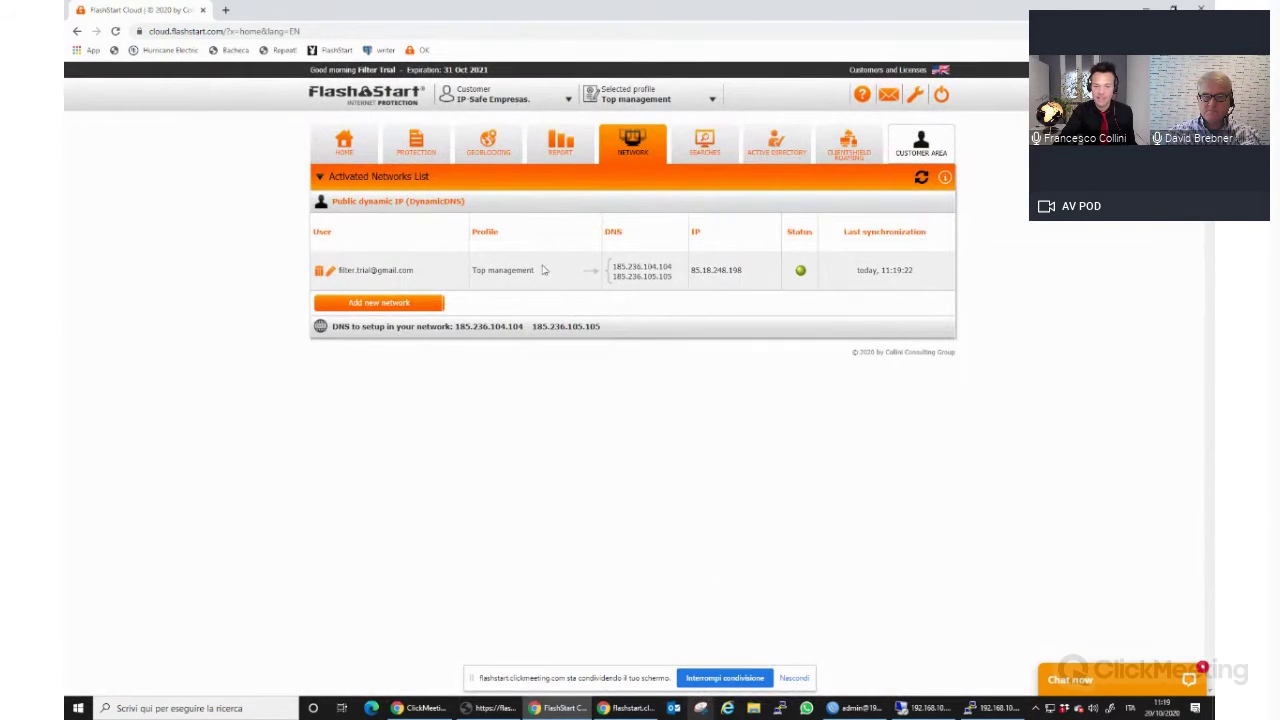
drag(749, 273, 691, 281)
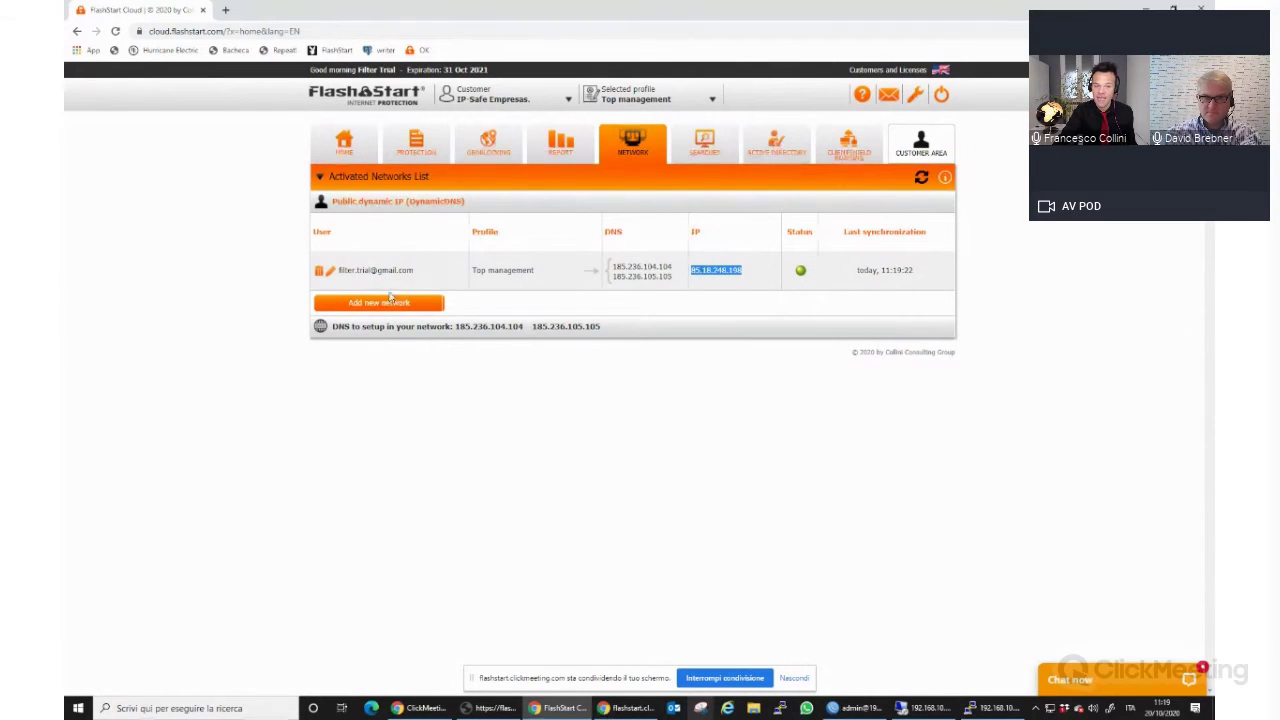
mouse_move(408, 273)
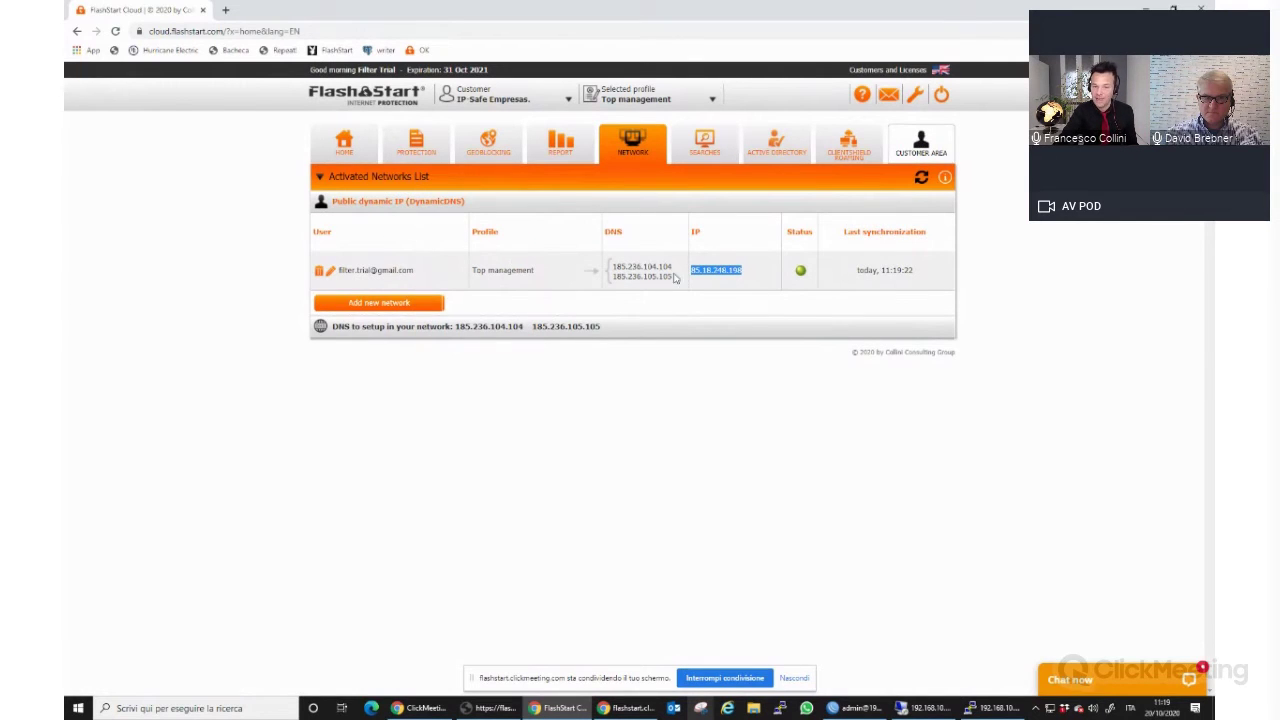
drag(674, 282, 594, 267)
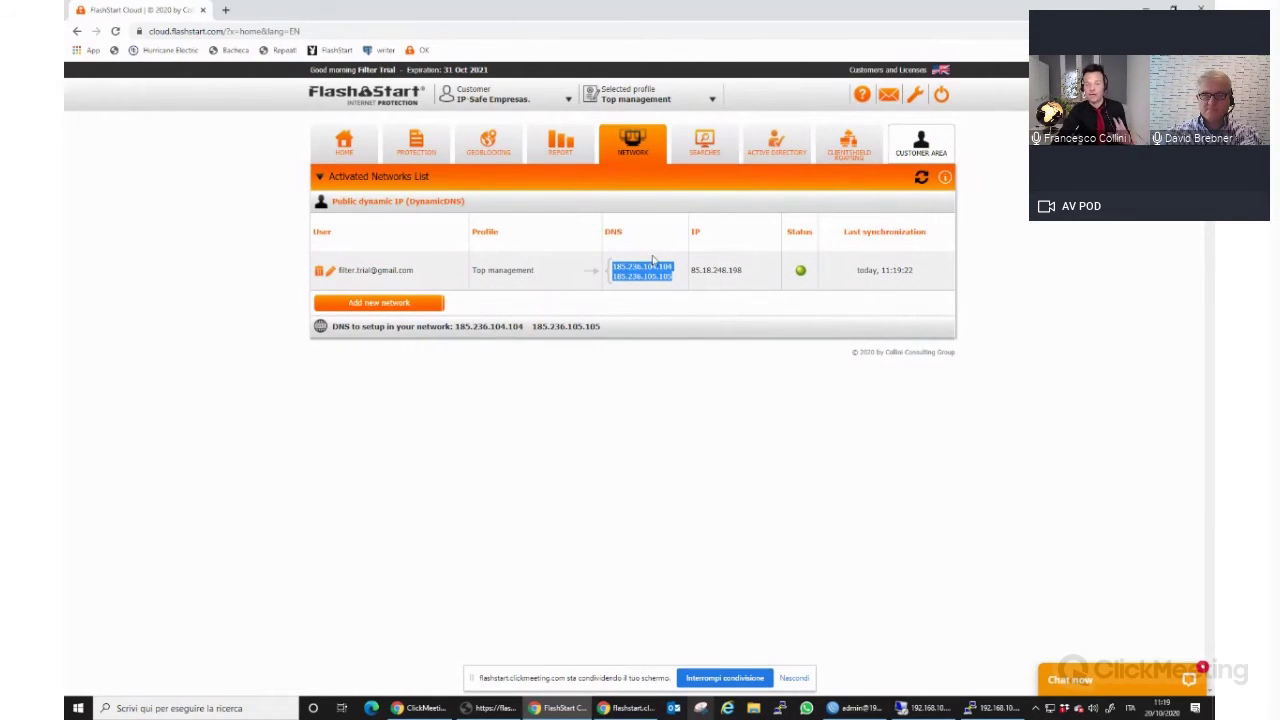
Always block the Dangerous, Malware & Threats and Unwanted websites categories.
click(418, 150)
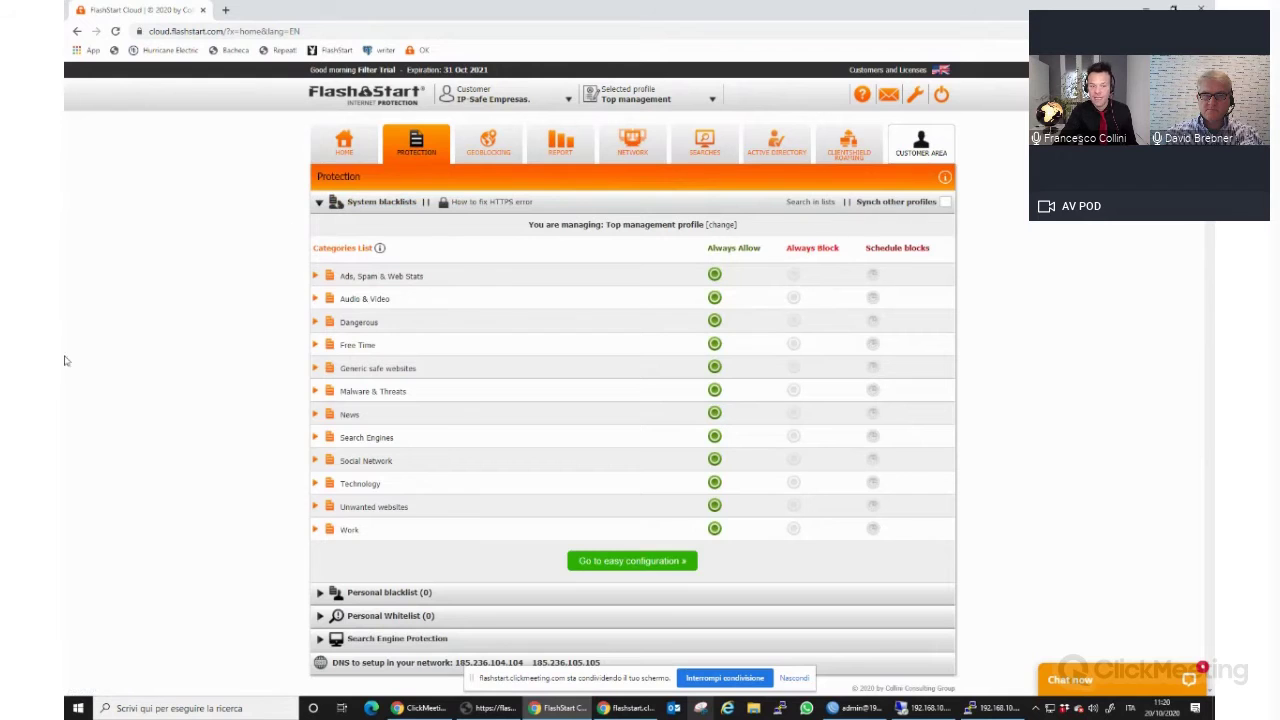
click(794, 321)
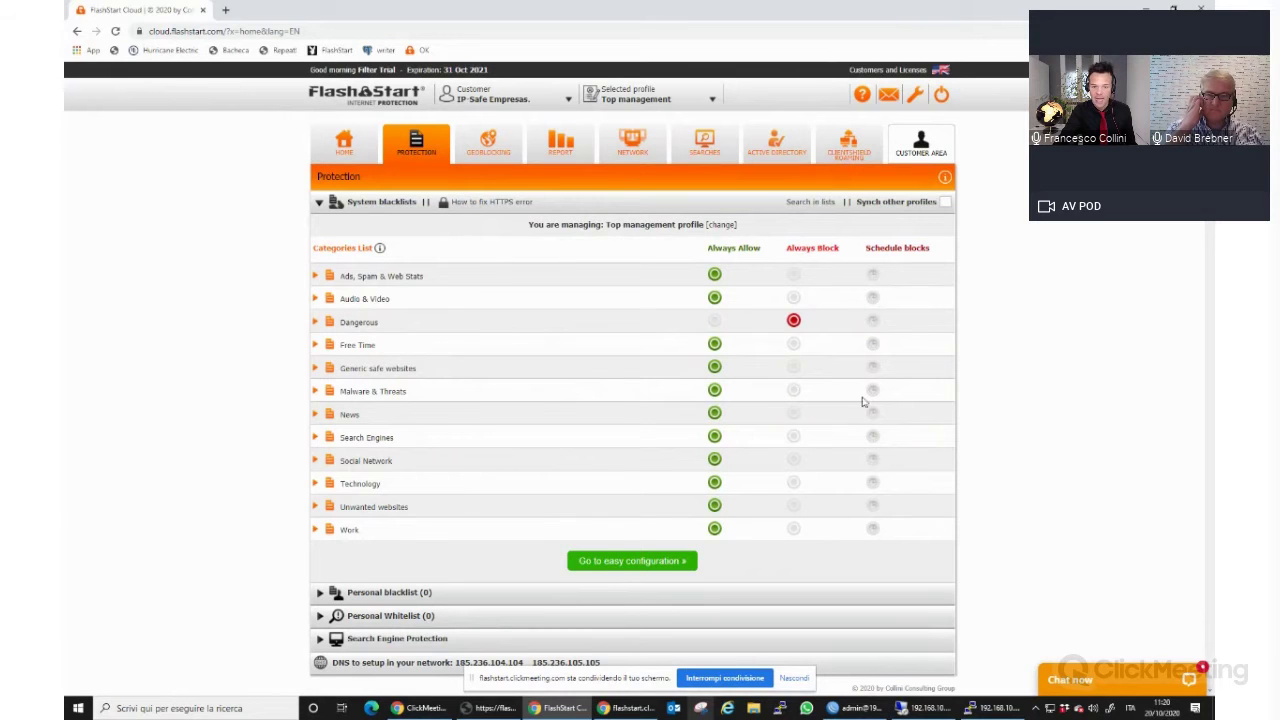
click(794, 390)
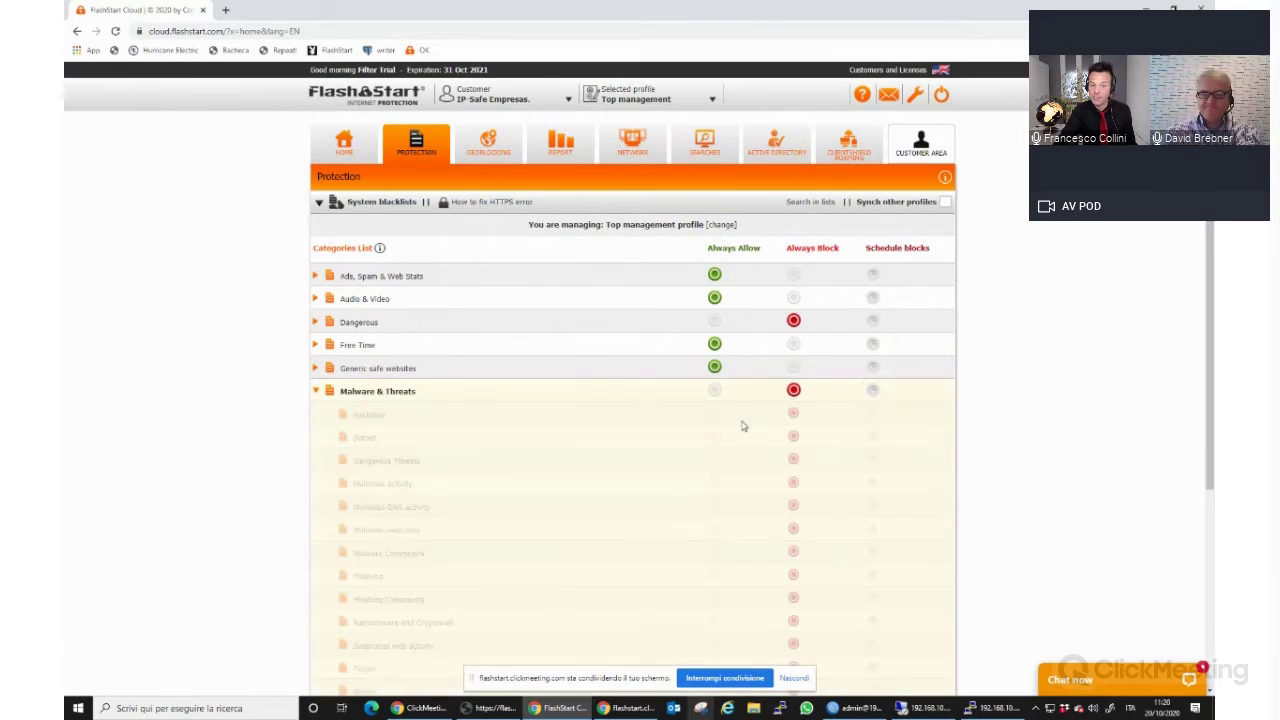
click(794, 505)
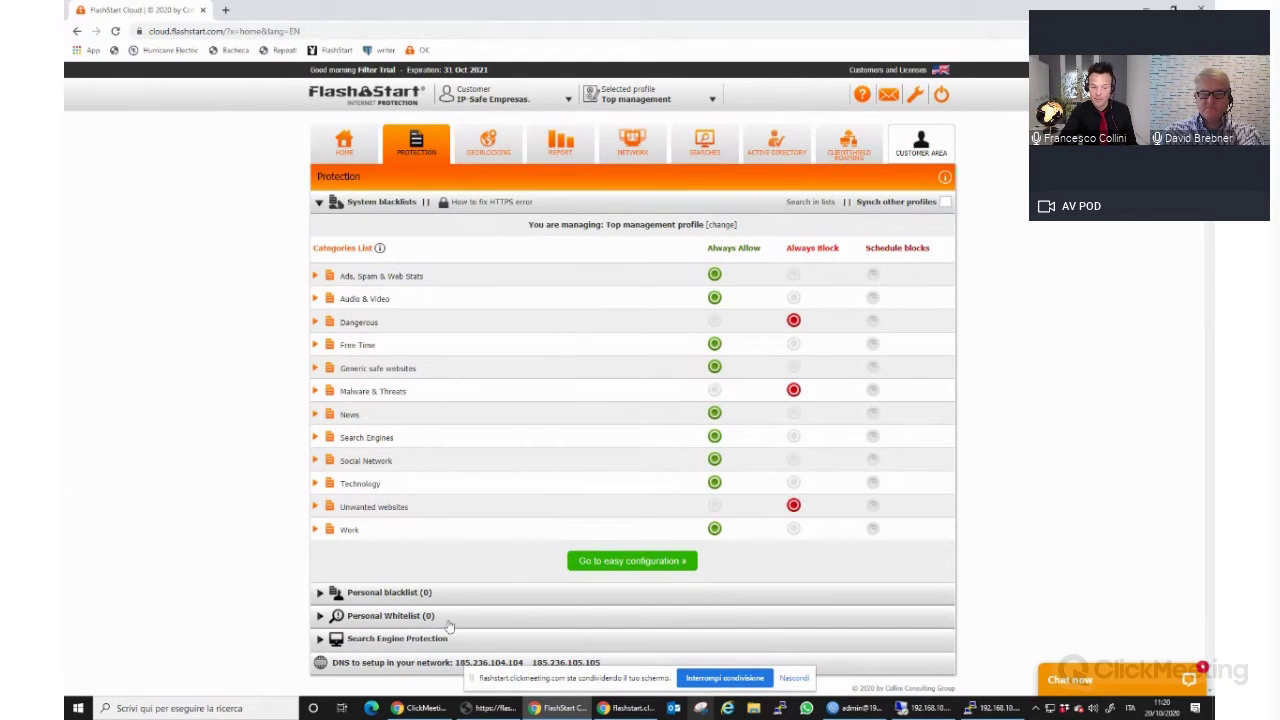
Look through the personal blacklist, personal whitelist and search engine protection sections.
click(425, 594)
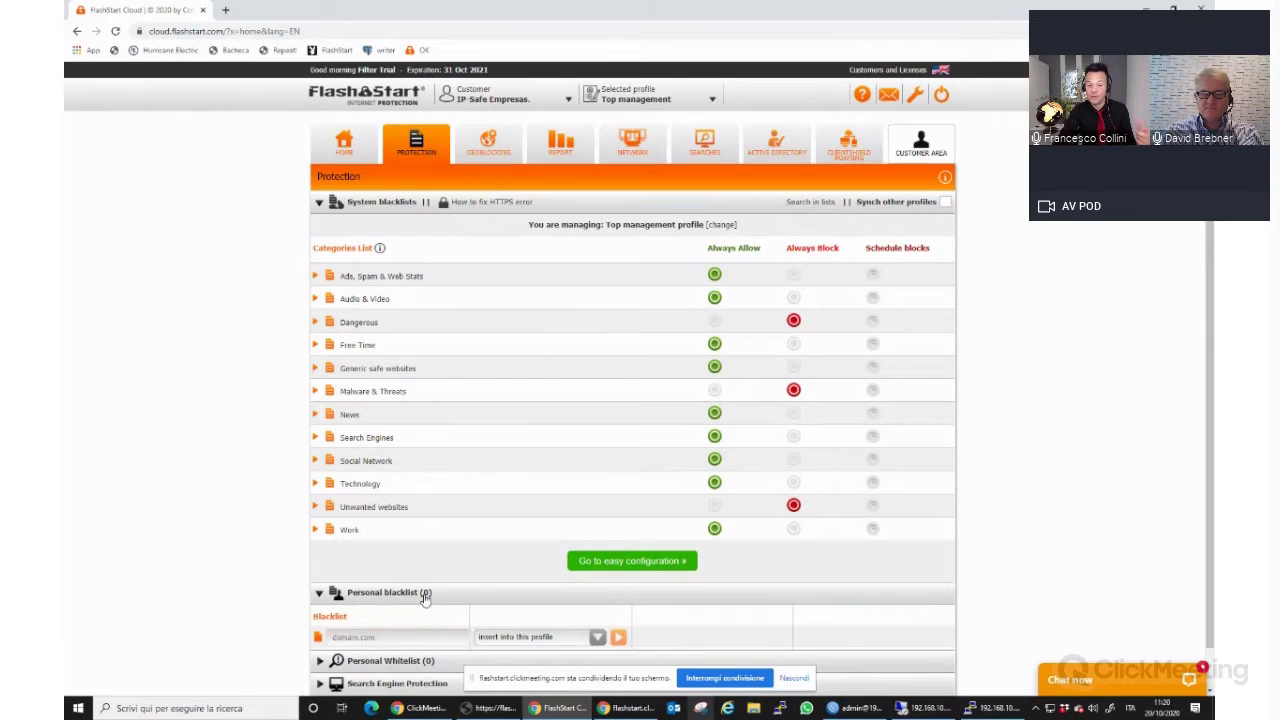
click(425, 594)
click(414, 619)
click(414, 619)
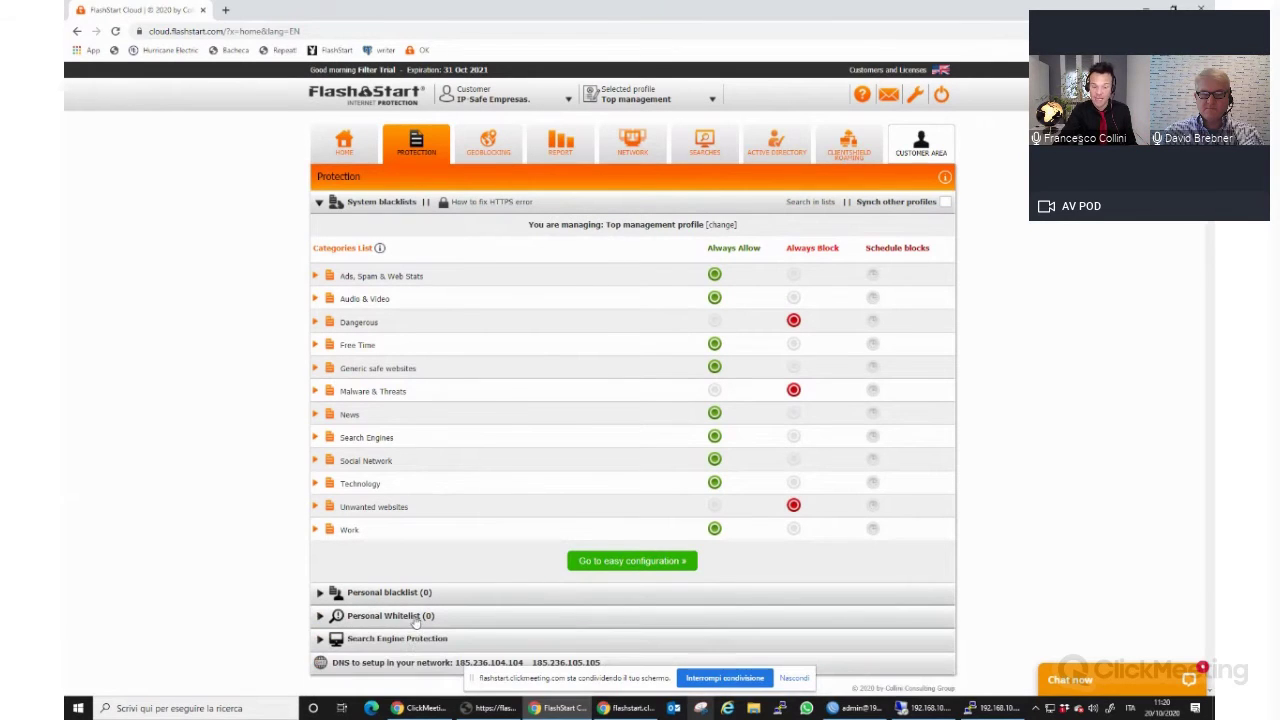
click(414, 640)
scroll(680, 648, down, 1)
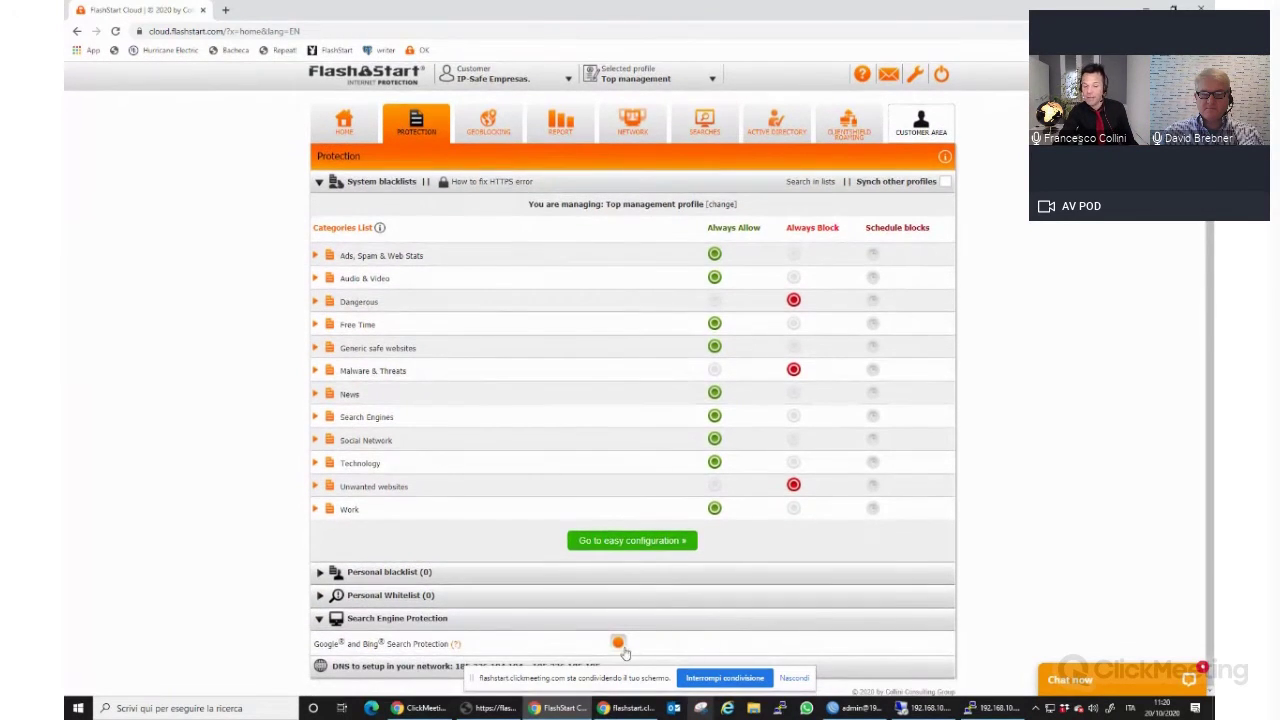
click(424, 619)
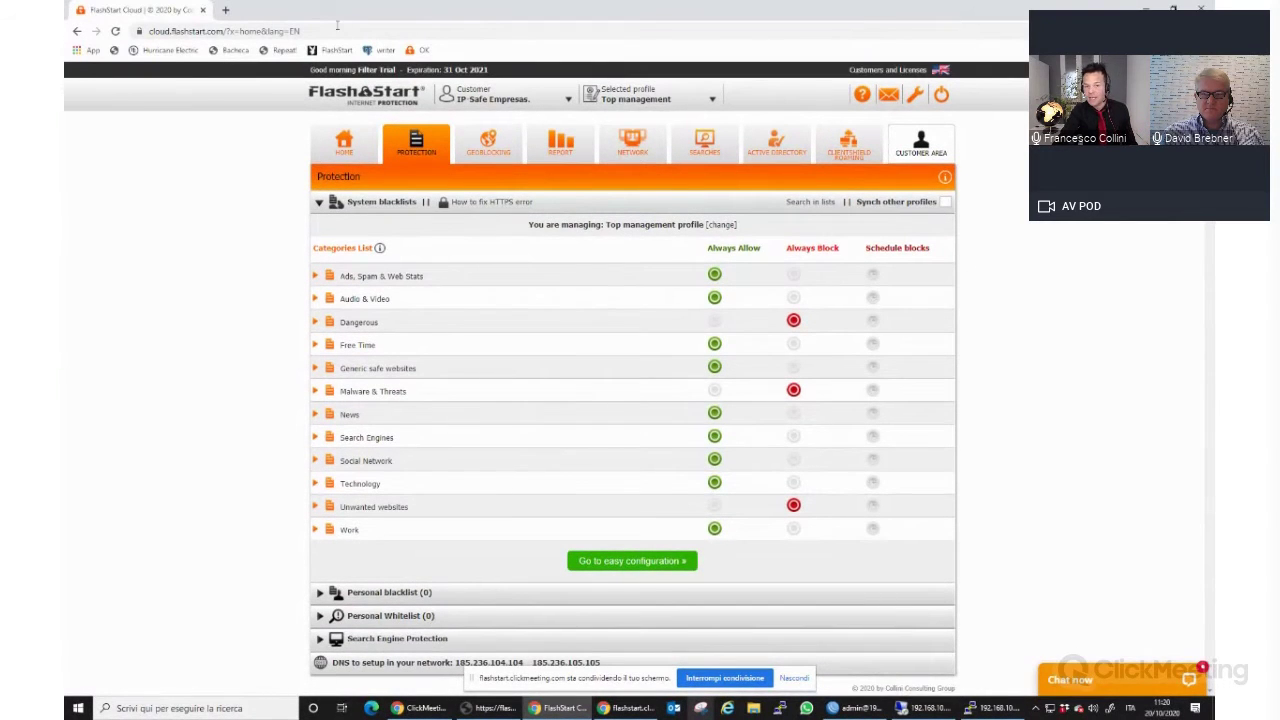
Set geoblocking to deny Satellite connections and Russia and C.W. of Ind. States.
click(492, 150)
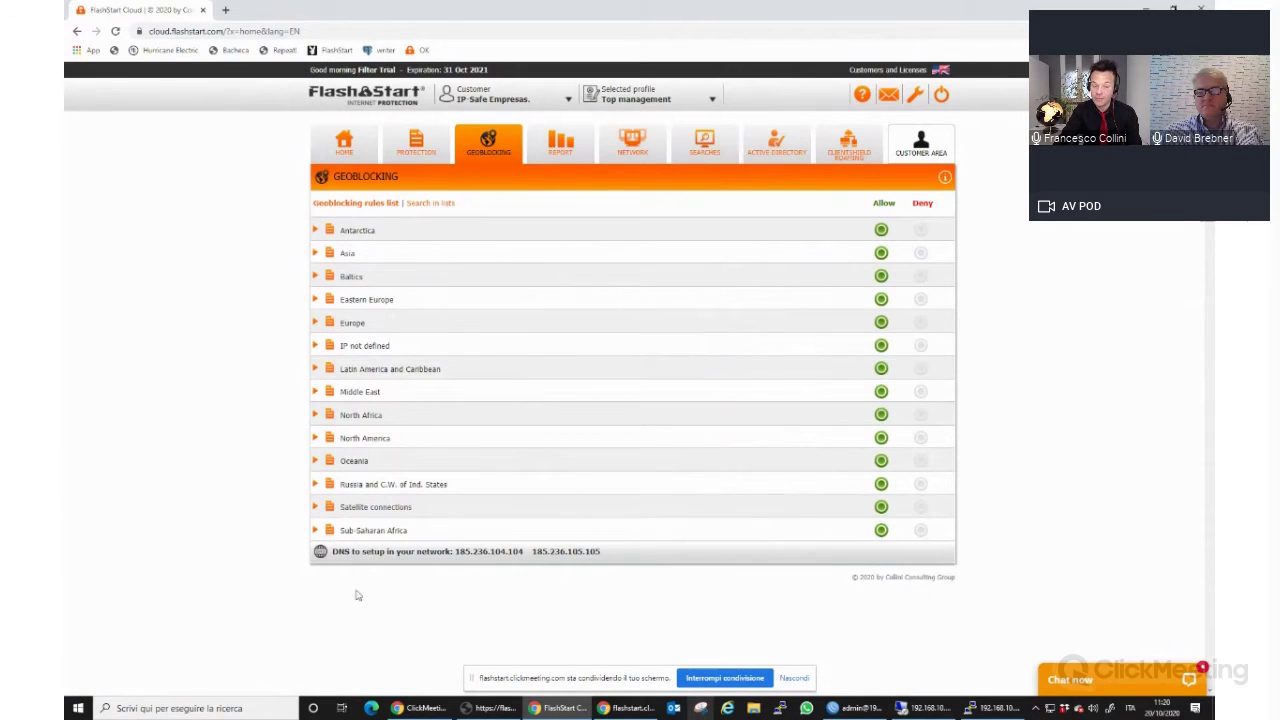
click(920, 507)
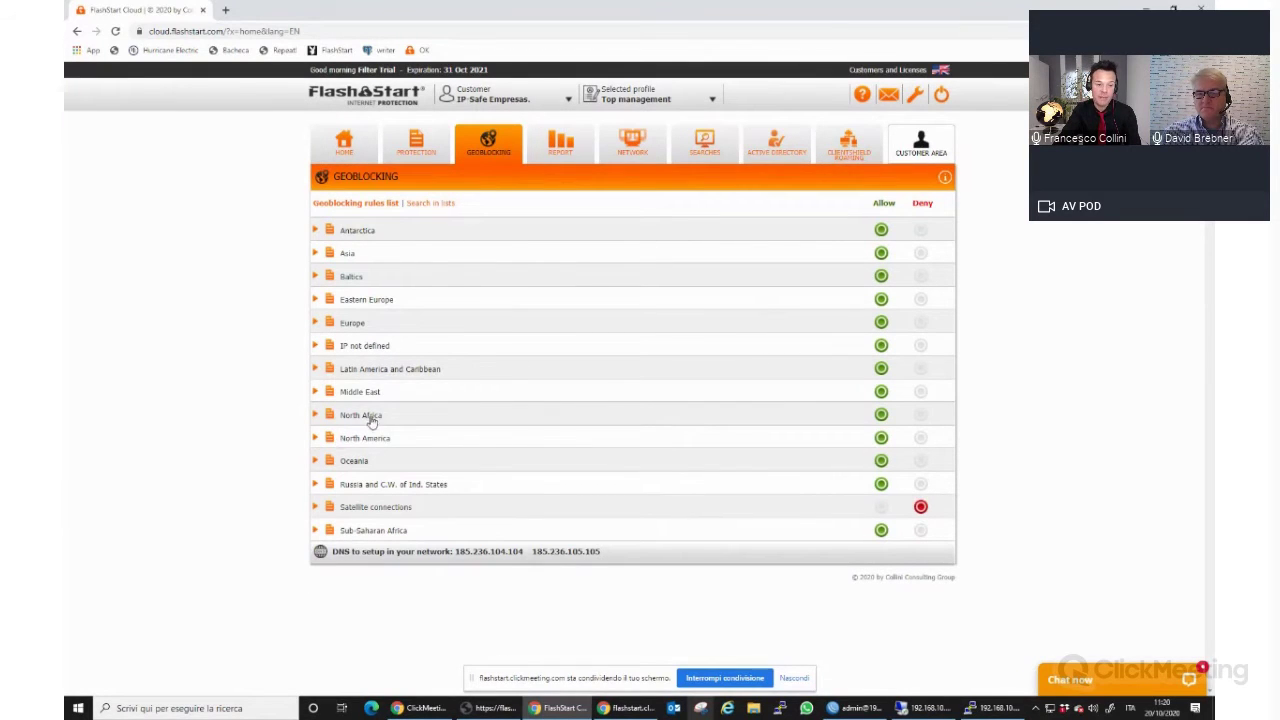
click(920, 485)
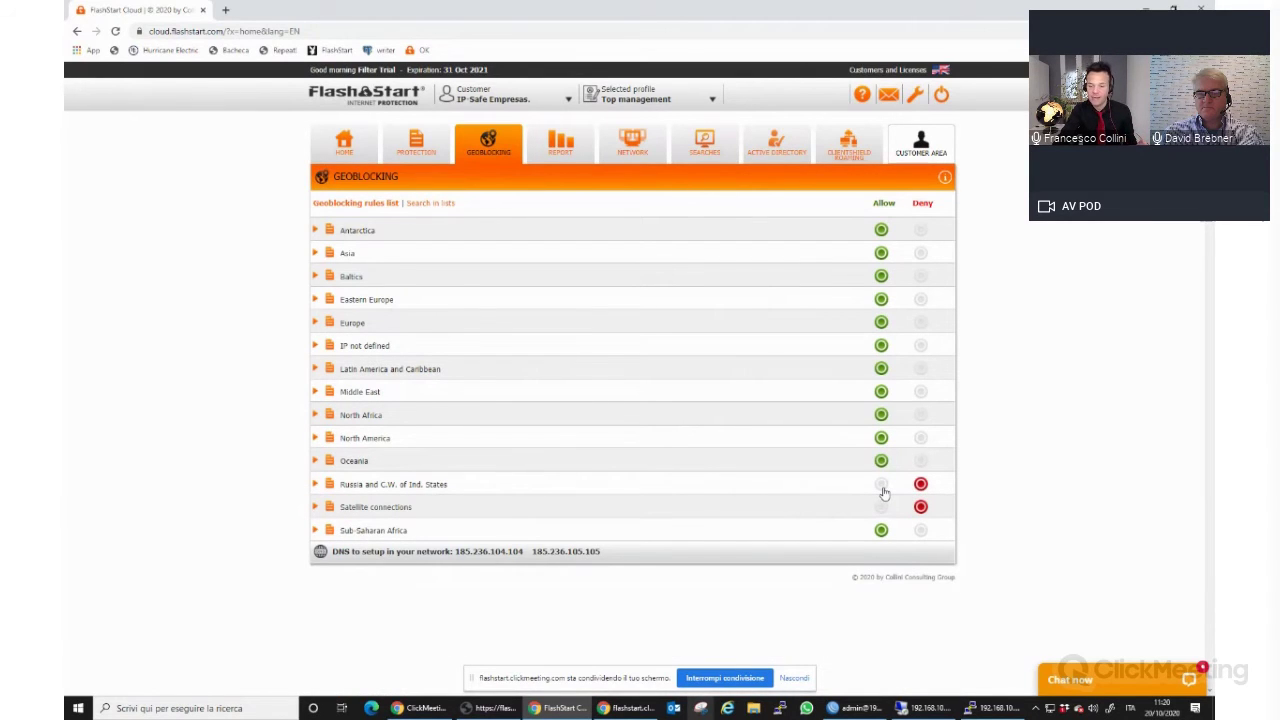
click(883, 489)
click(921, 486)
click(559, 150)
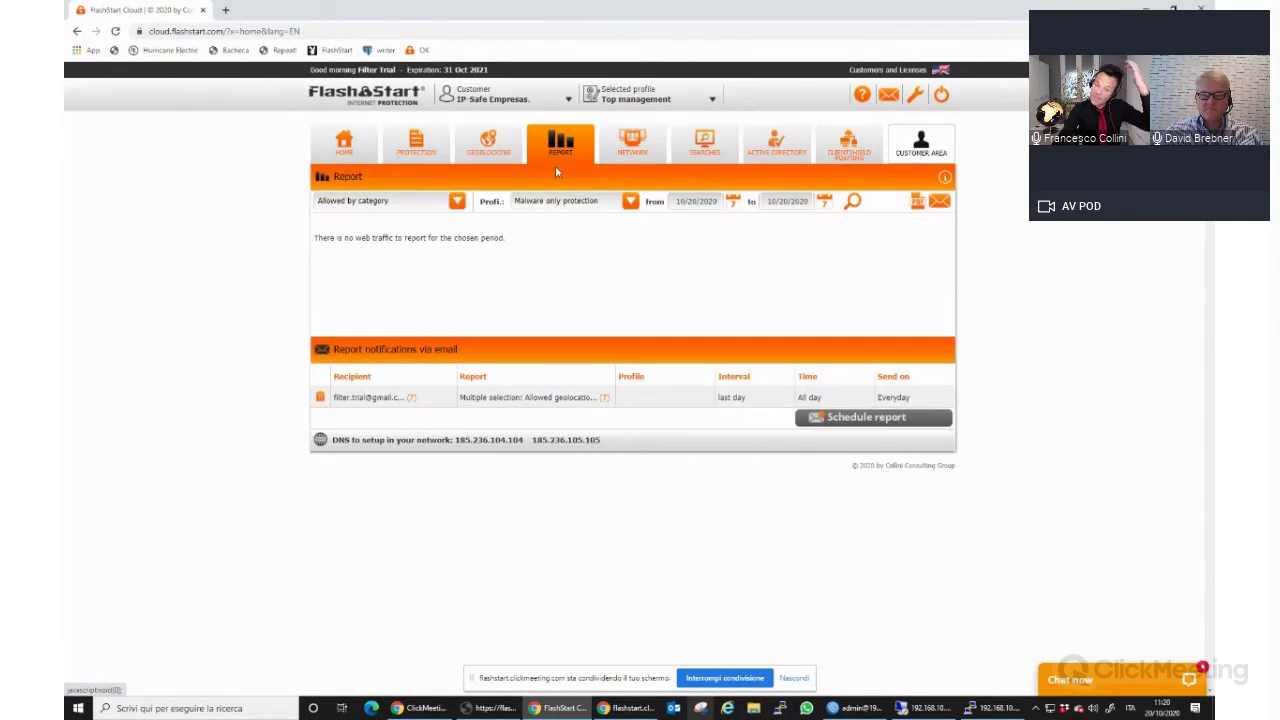
Show the Blocked by category report with the profile set to <All>.
click(457, 201)
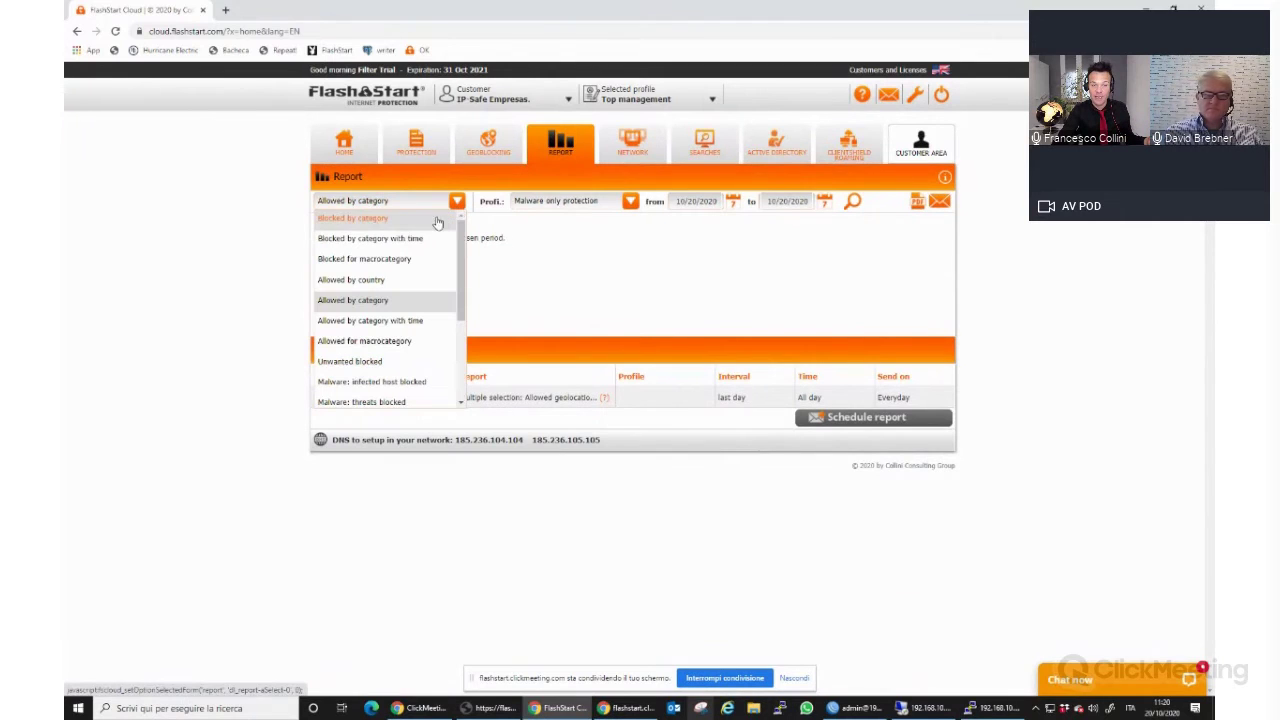
click(370, 218)
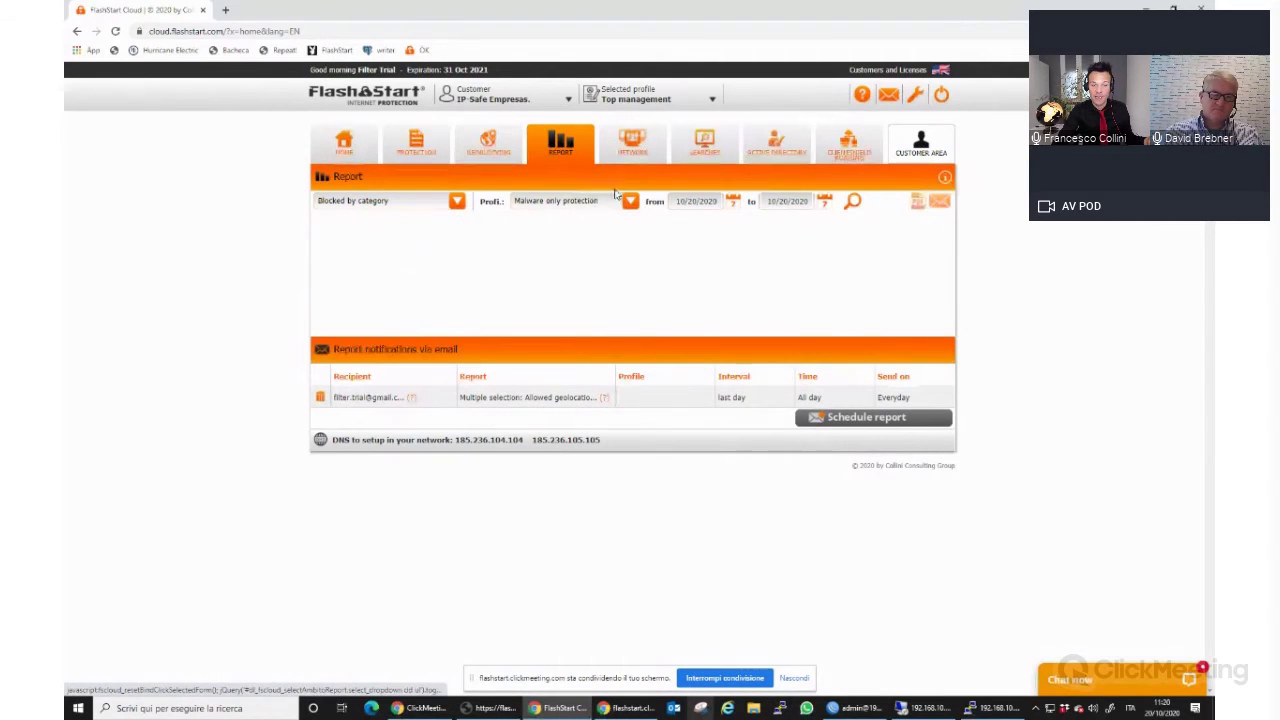
click(629, 201)
click(558, 279)
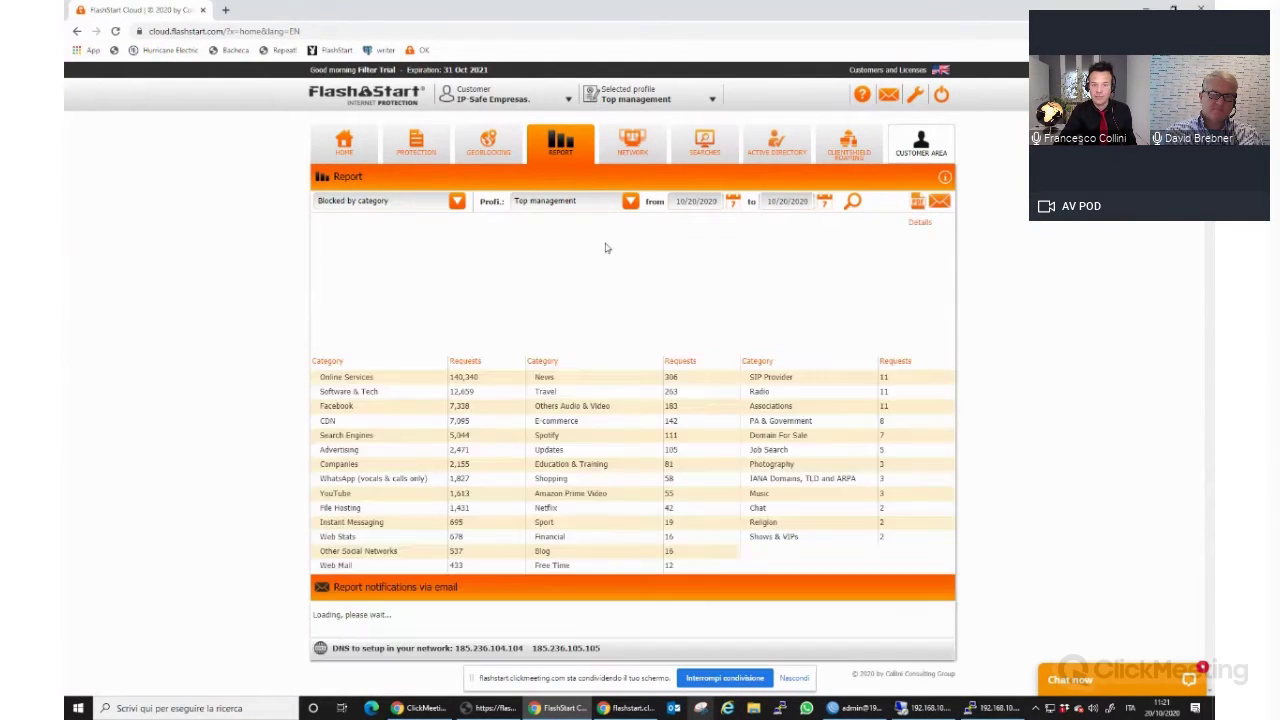
click(545, 201)
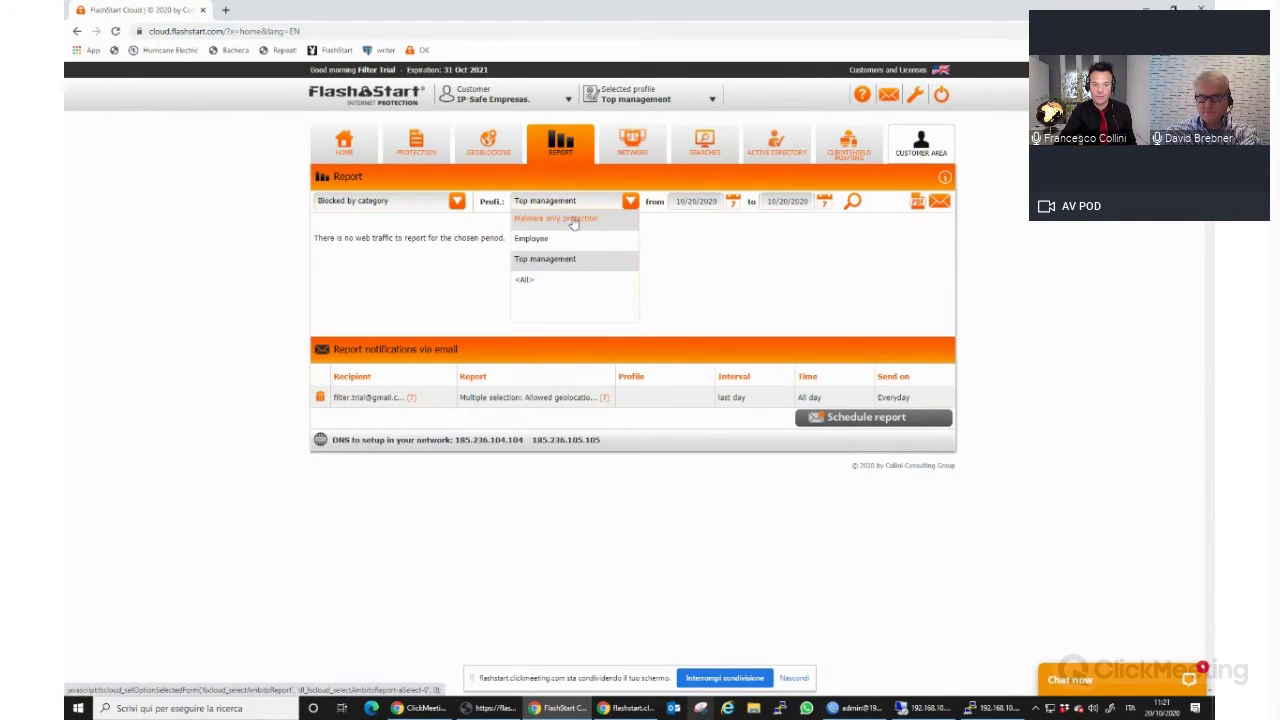
click(547, 284)
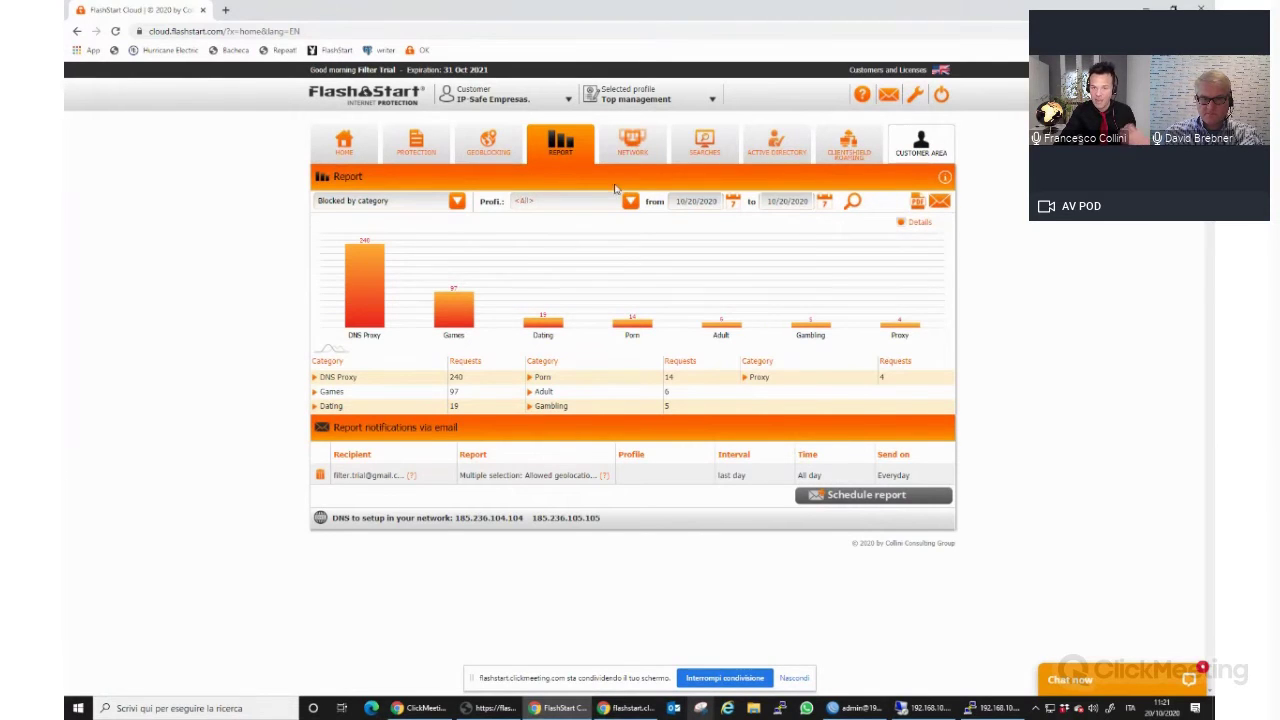
click(704, 145)
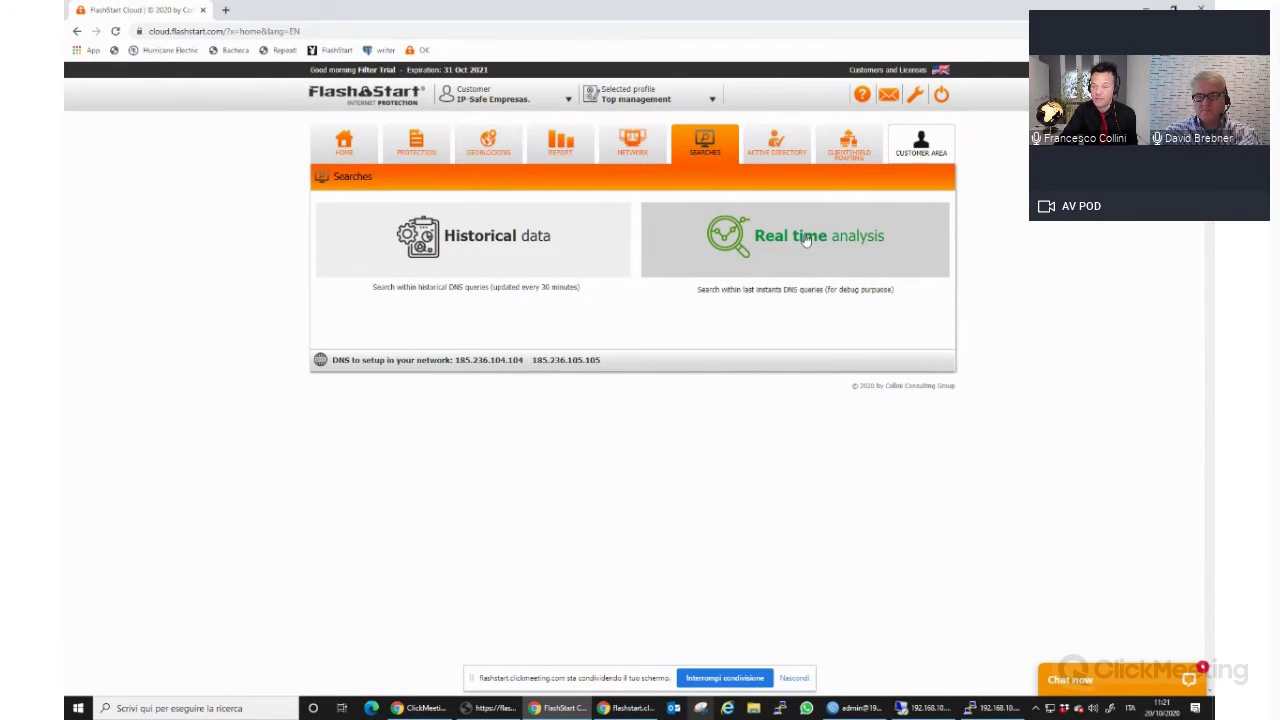
View the real-time DNS searches, then delete the Top management public dynamic IP network.
click(914, 94)
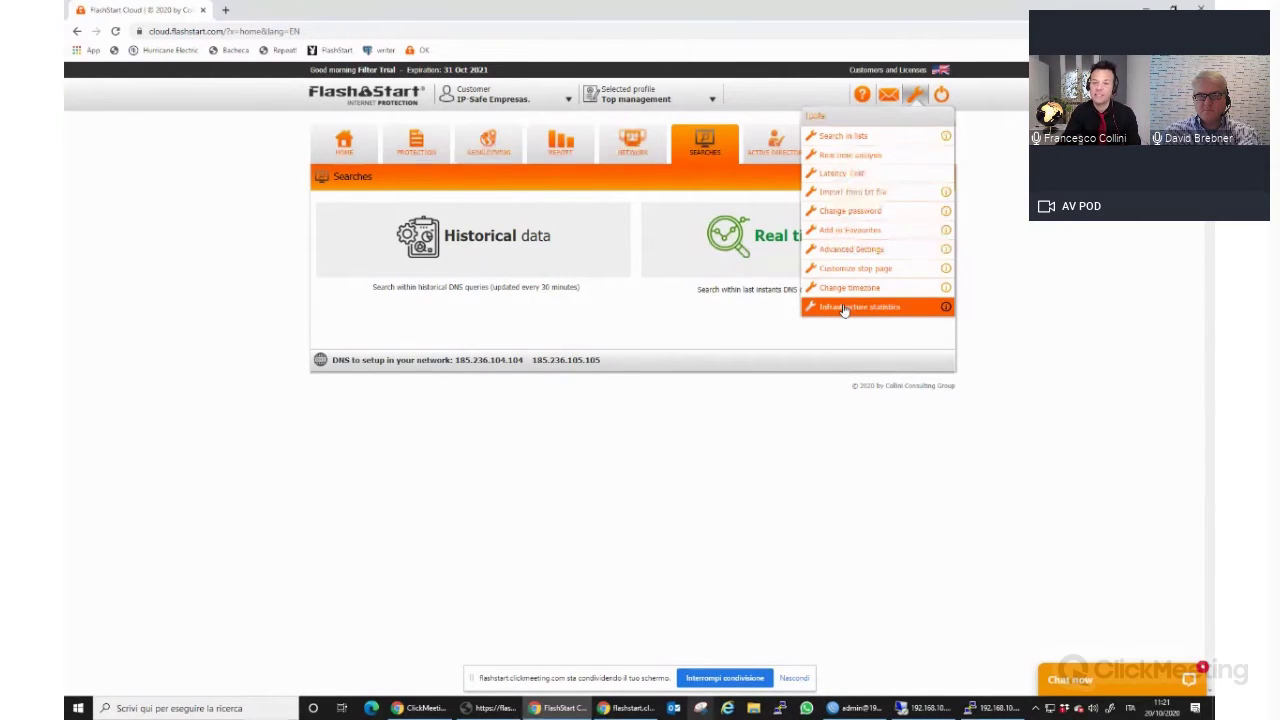
click(680, 289)
click(632, 143)
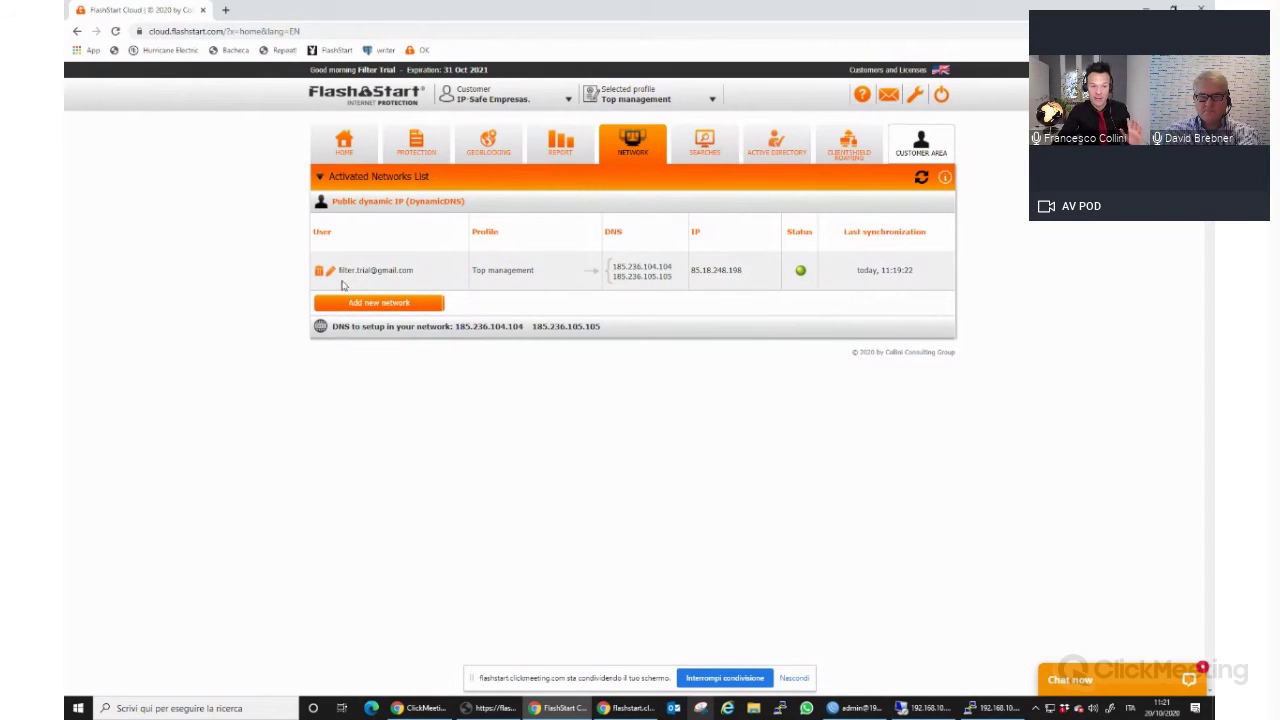
click(319, 271)
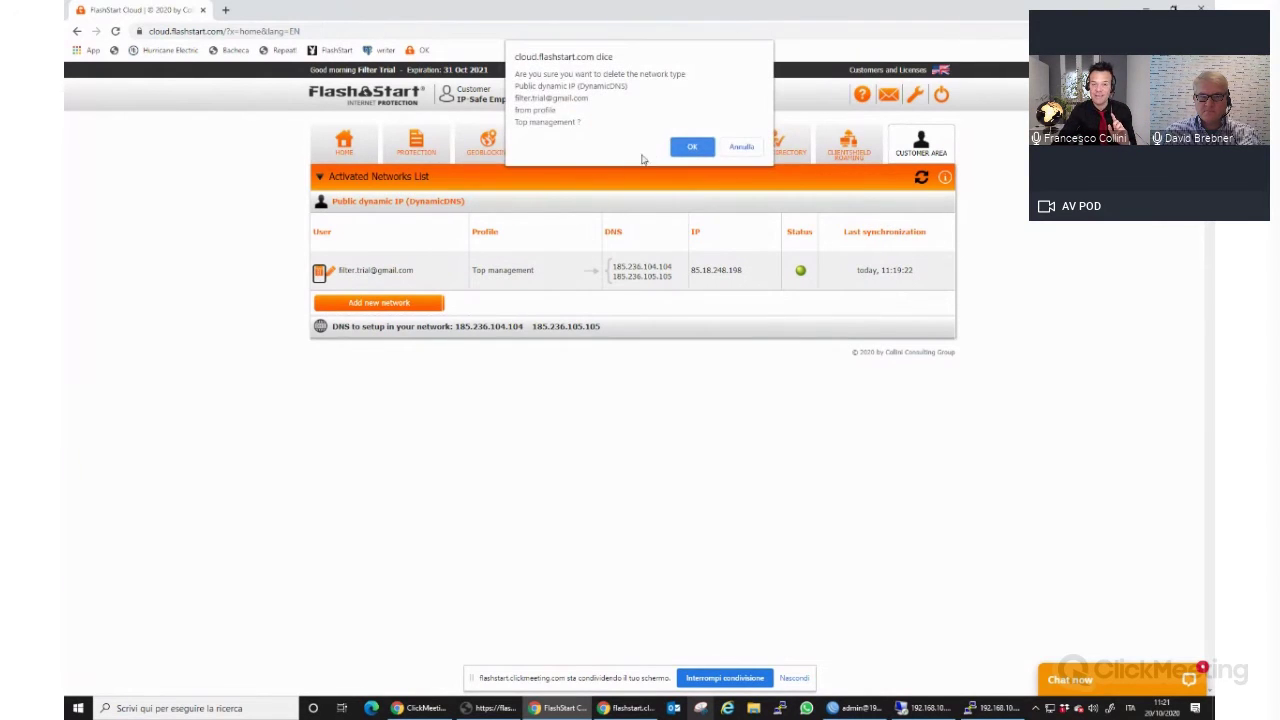
click(688, 147)
click(430, 150)
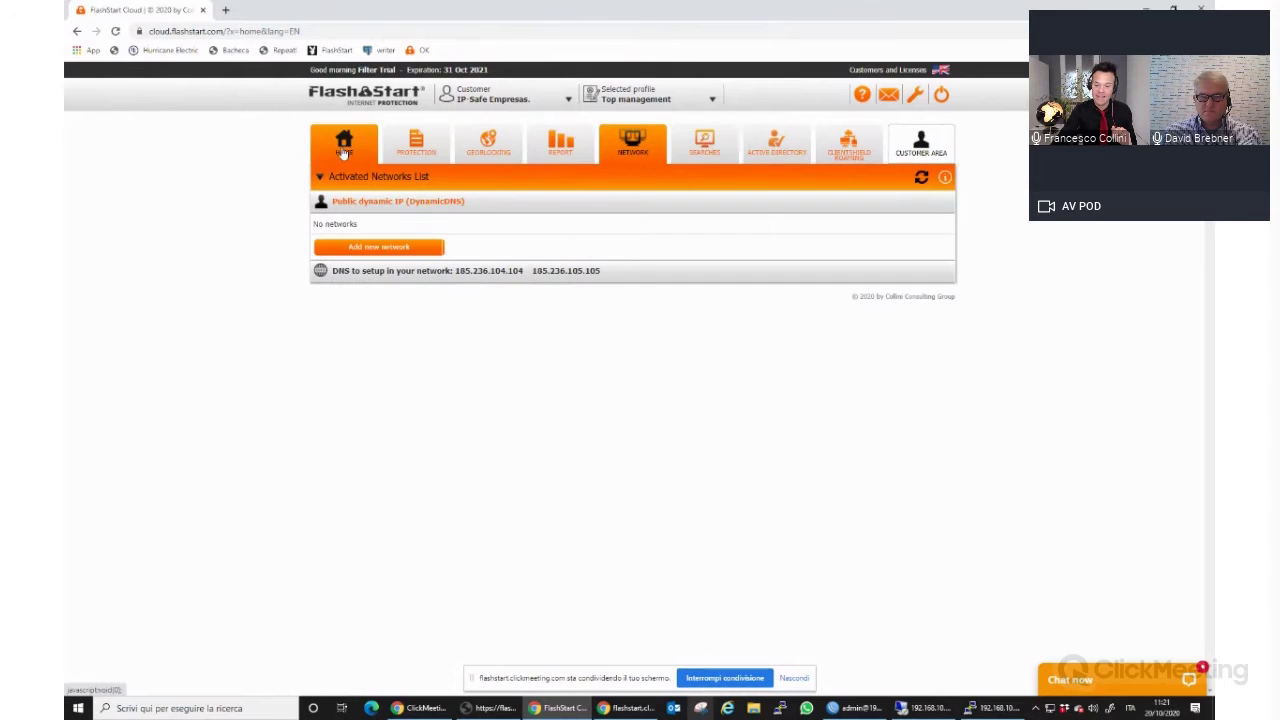
click(855, 708)
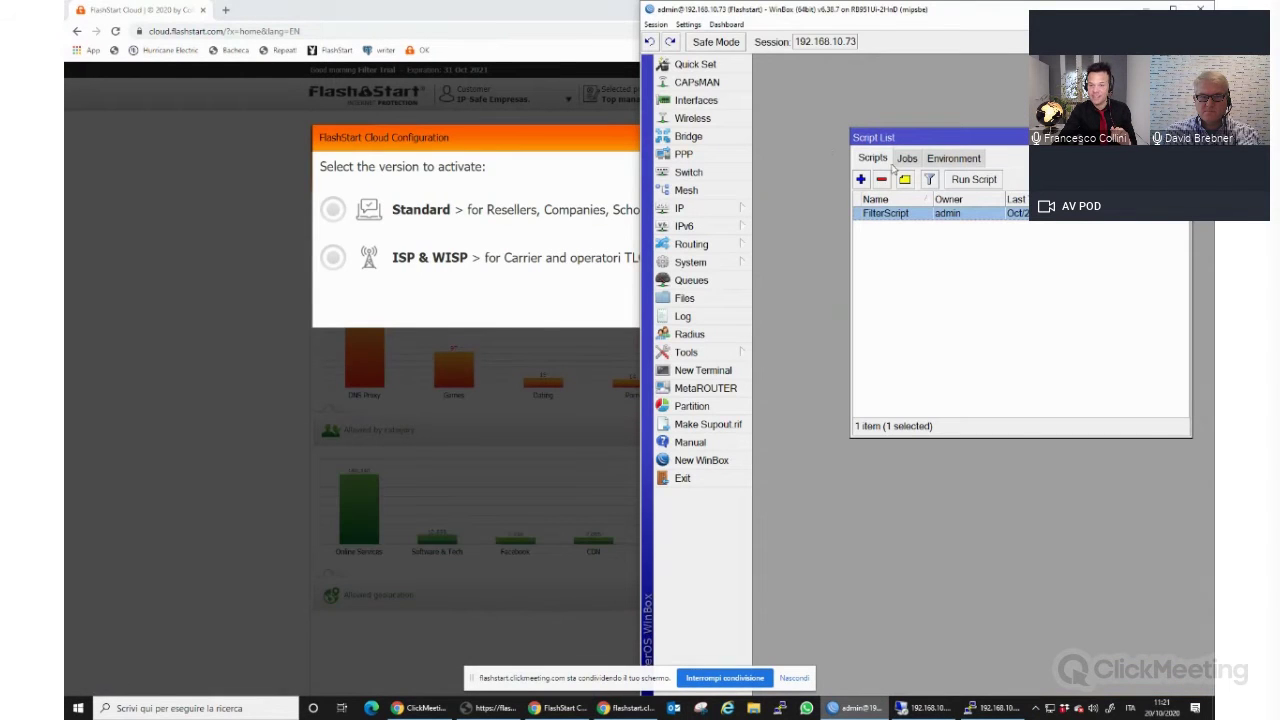
Remove the FilterScript script and the FilterScheduler scheduled task from the router.
click(881, 179)
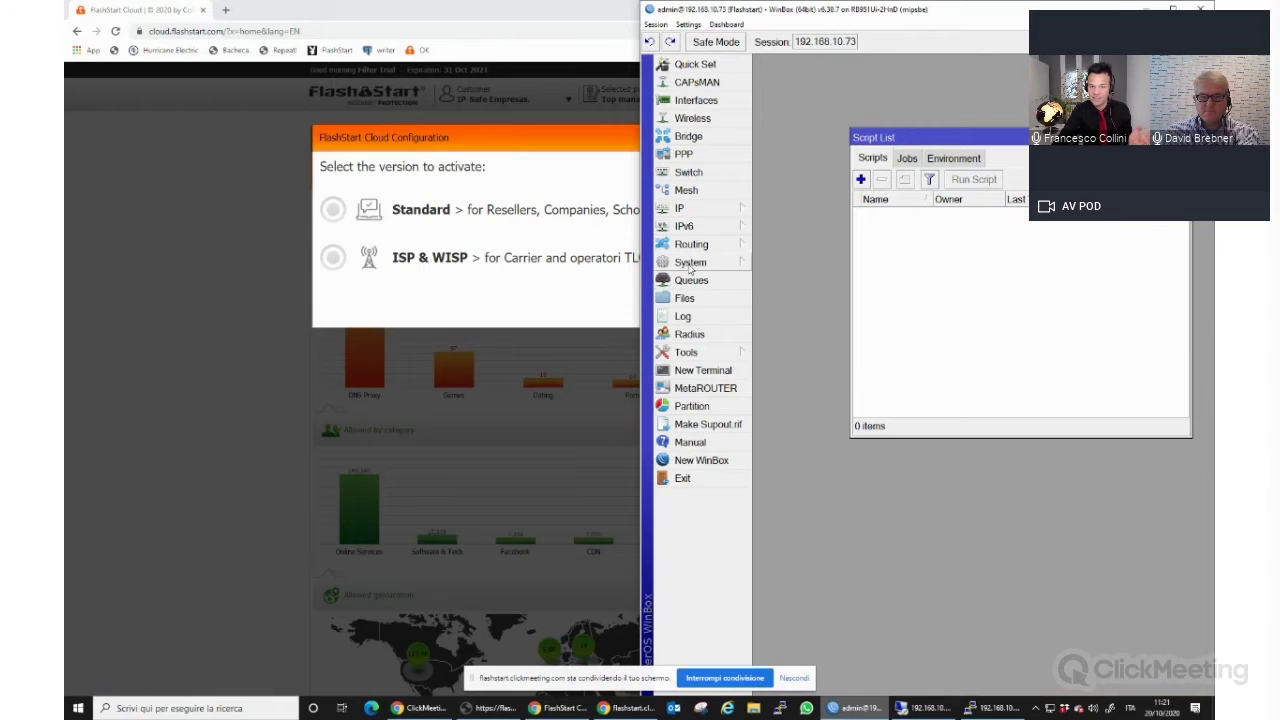
click(692, 264)
click(783, 595)
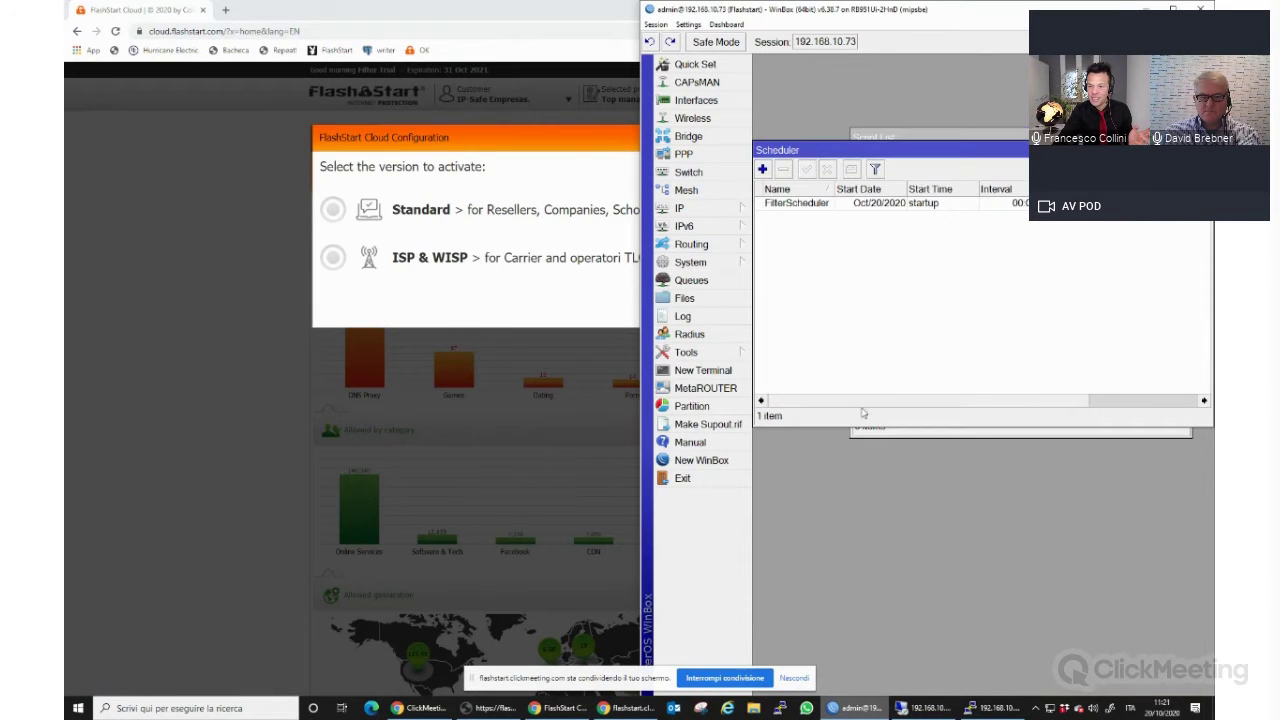
click(815, 204)
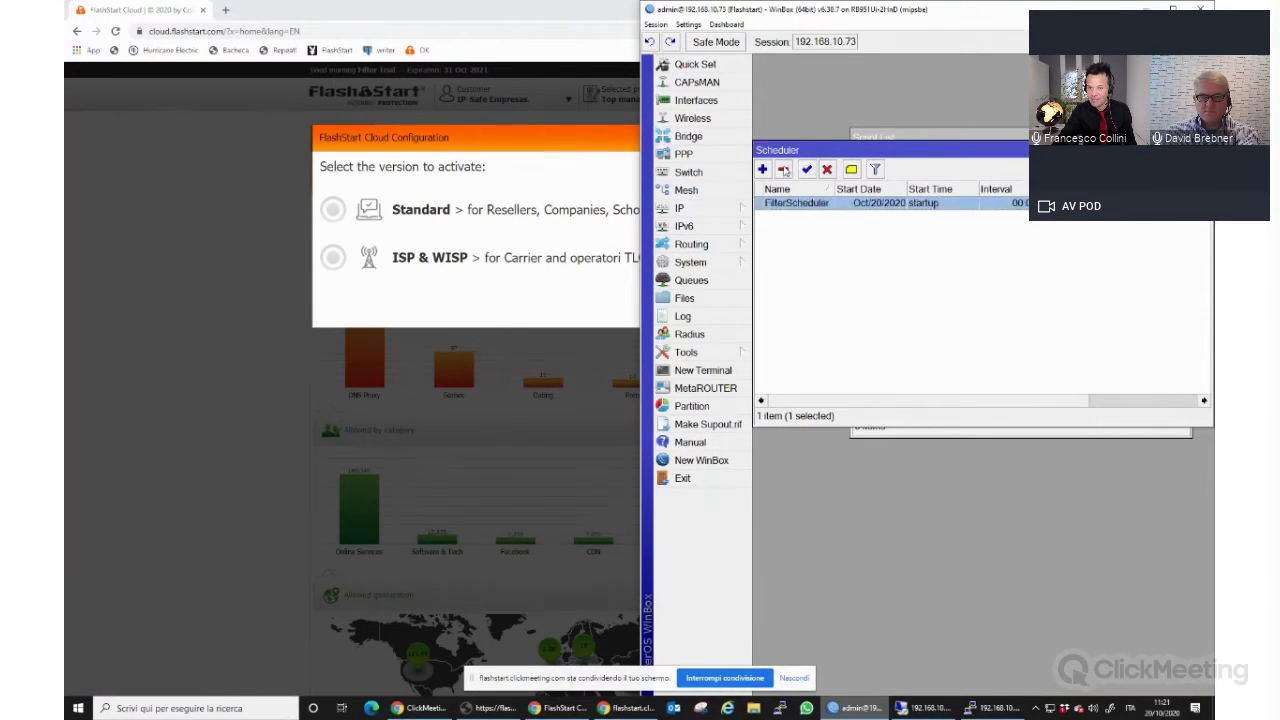
click(784, 171)
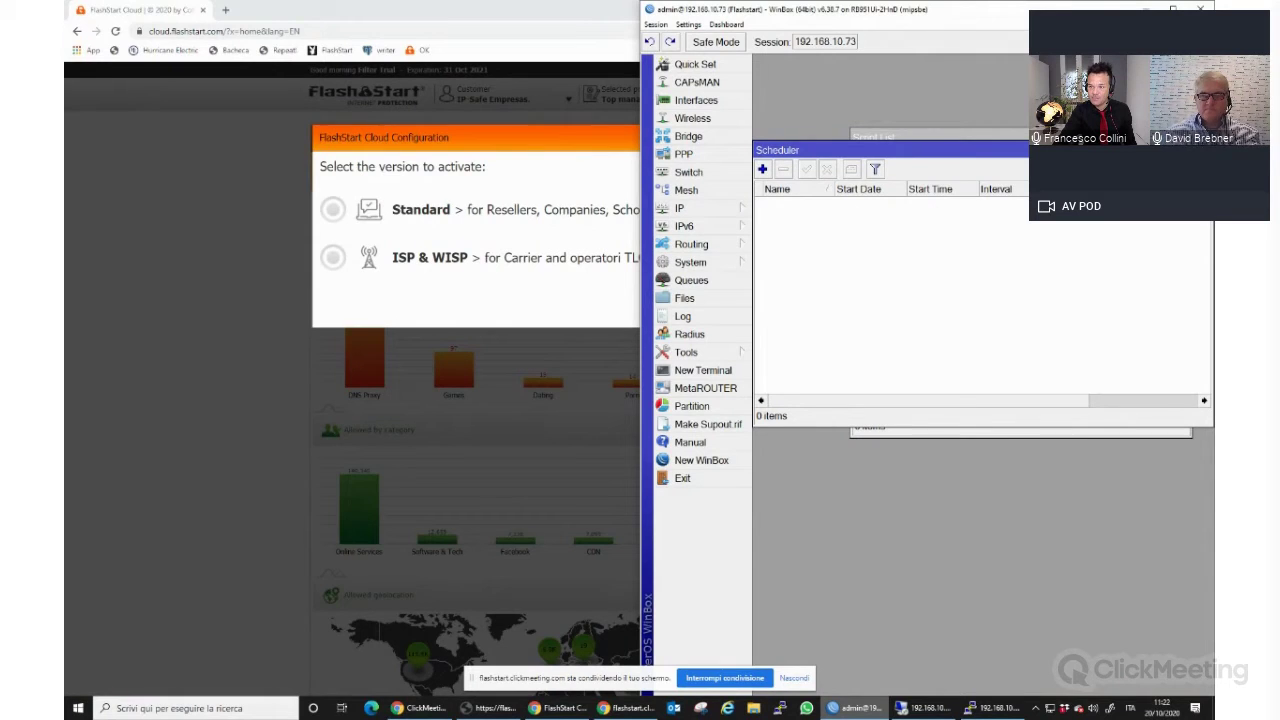
Close the Script List and Scheduler windows and return to FlashStart Cloud.
click(1183, 136)
click(1204, 150)
click(634, 137)
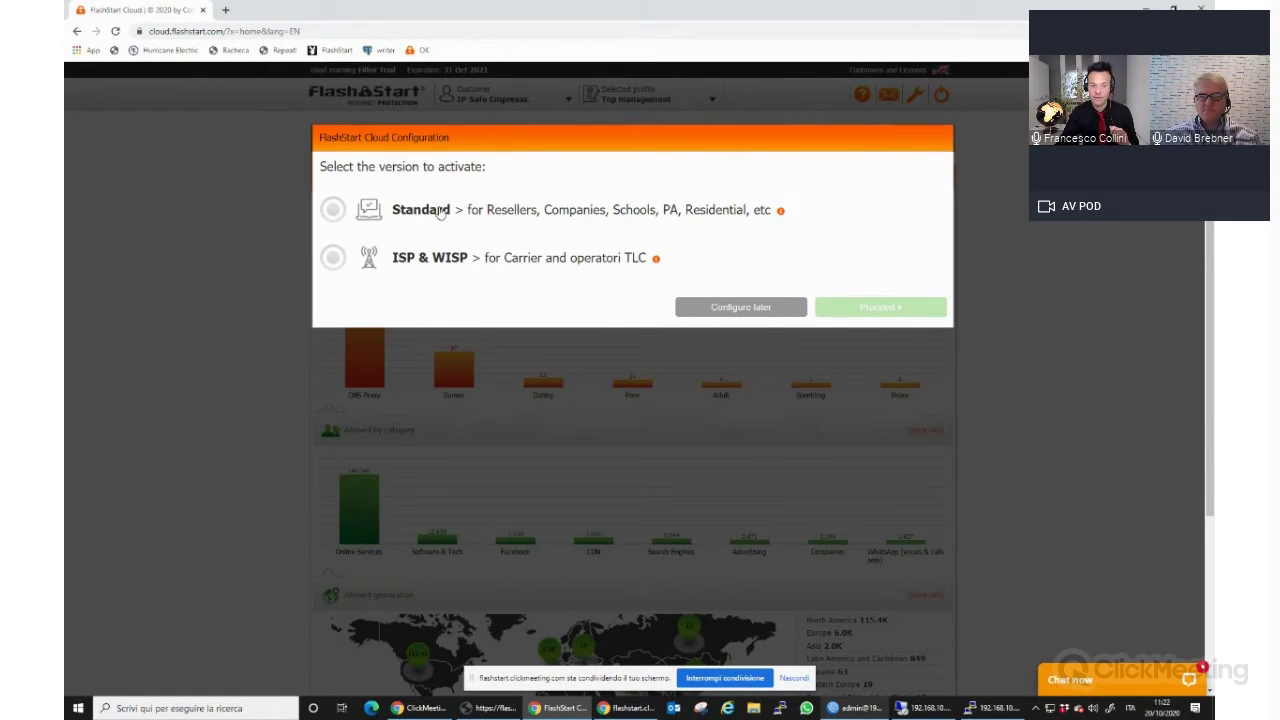
In the wizard, choose Standard, then Pro Version, then connecting through the site router.
click(426, 217)
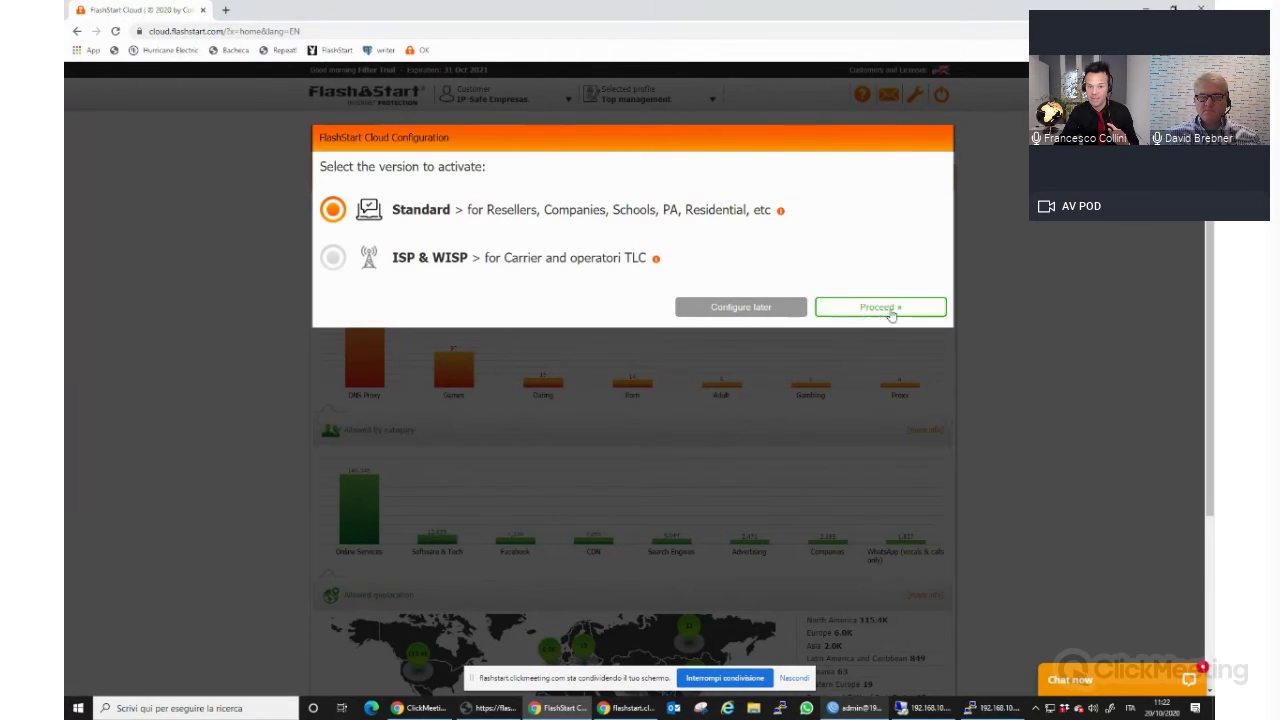
click(890, 312)
click(540, 212)
click(880, 307)
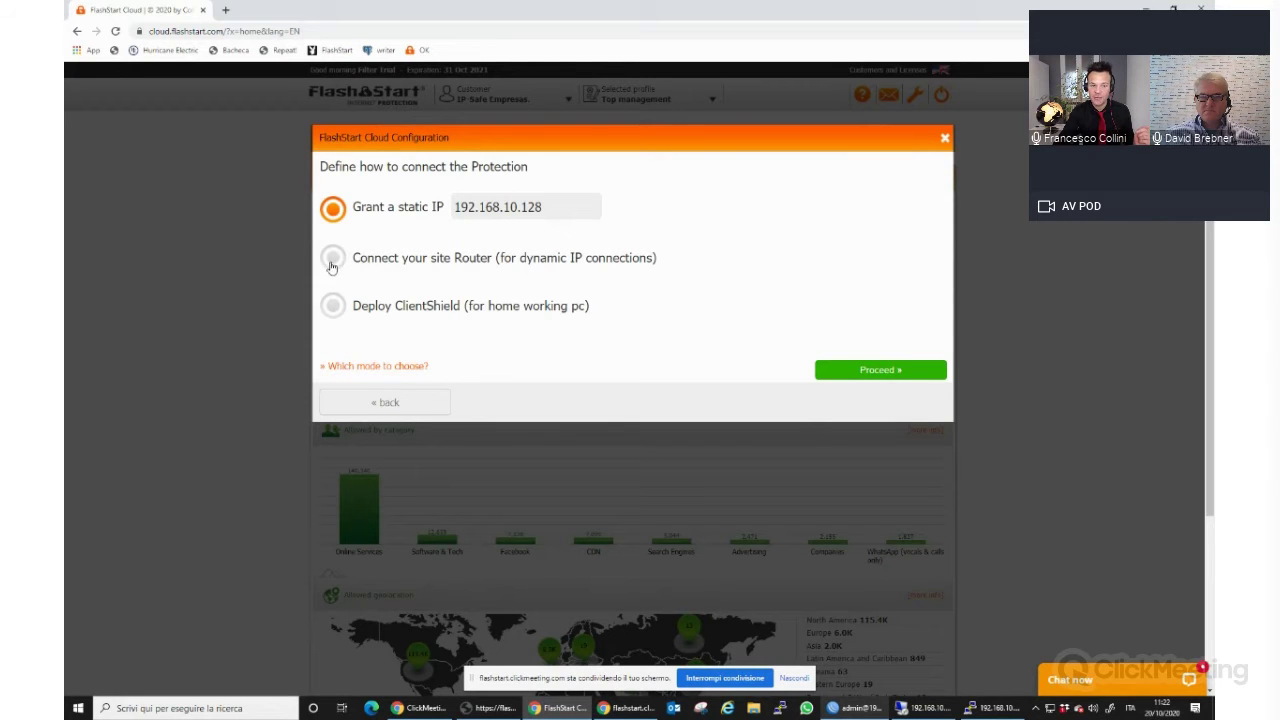
click(335, 260)
click(880, 370)
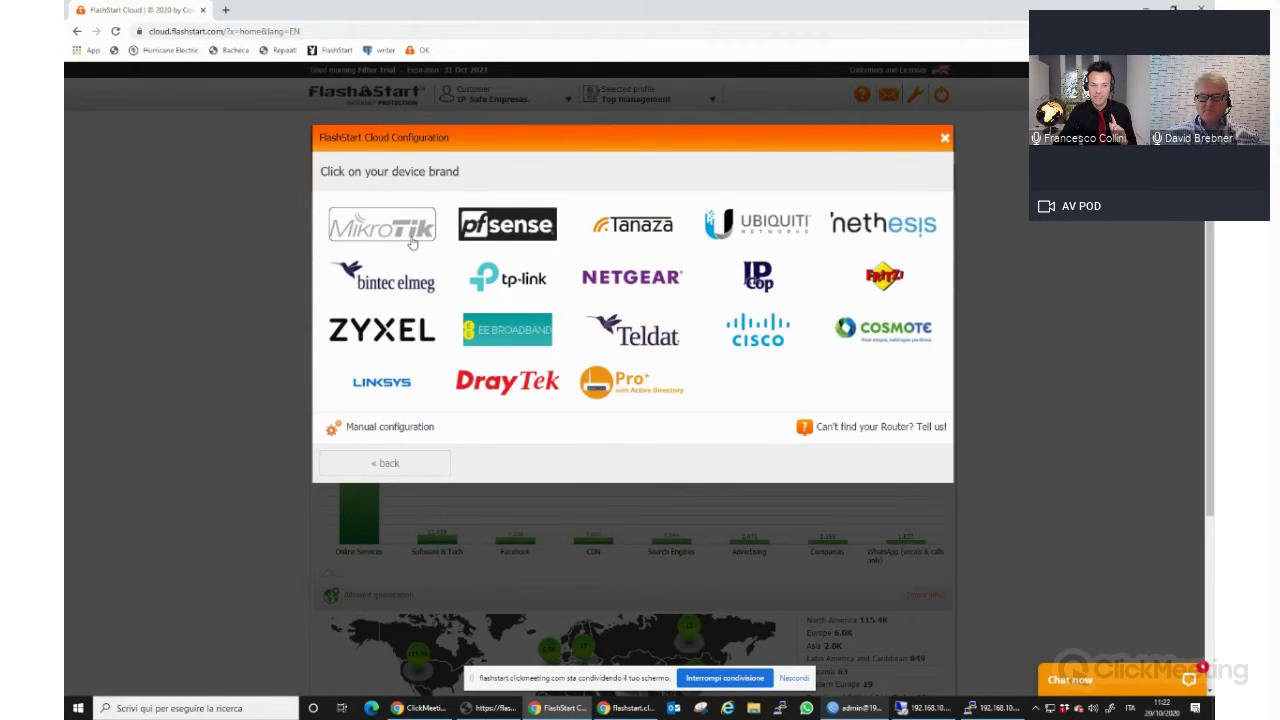
Select MikroTik with the NAT connection (DNS over VPN) model and confirm the account password.
click(390, 236)
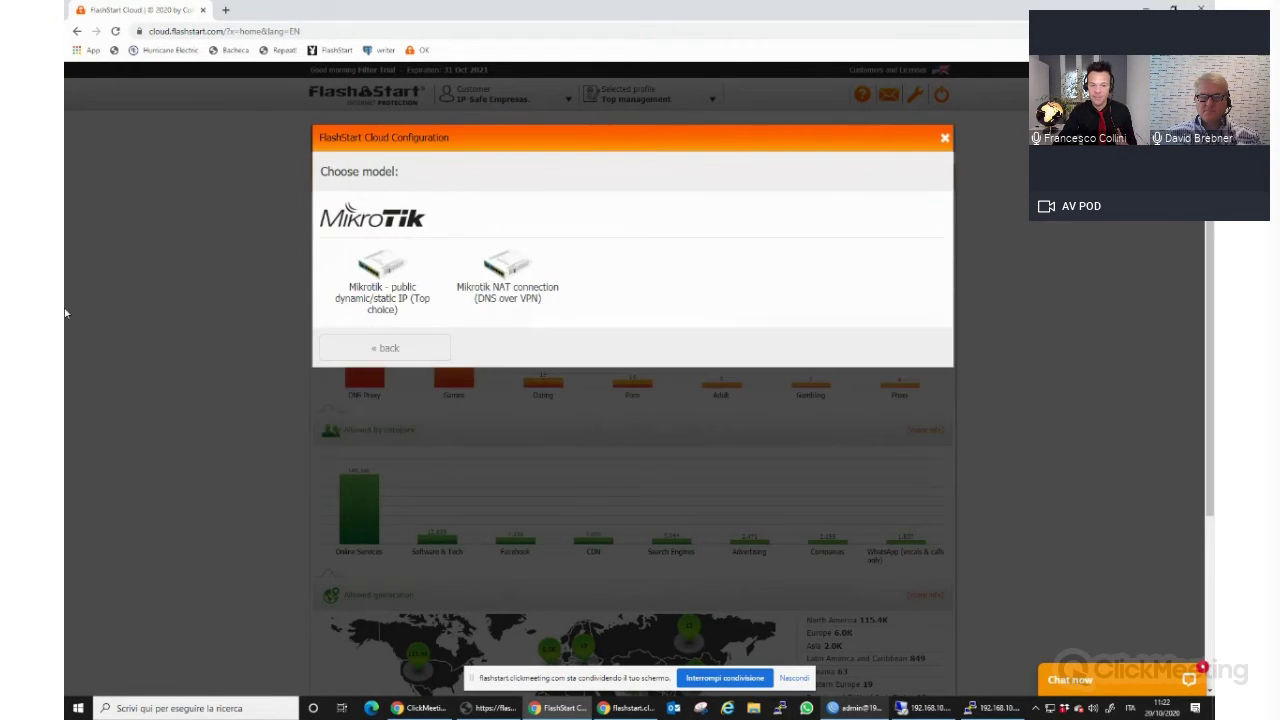
click(513, 295)
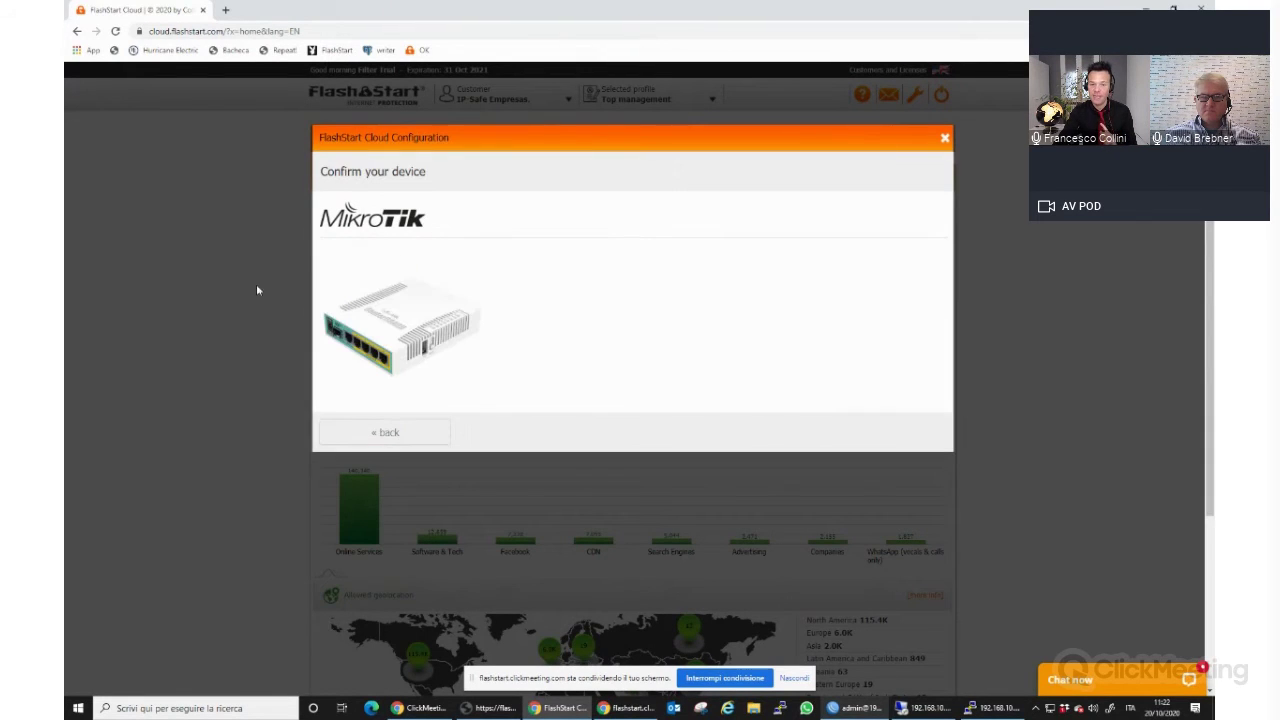
text(••••••••)
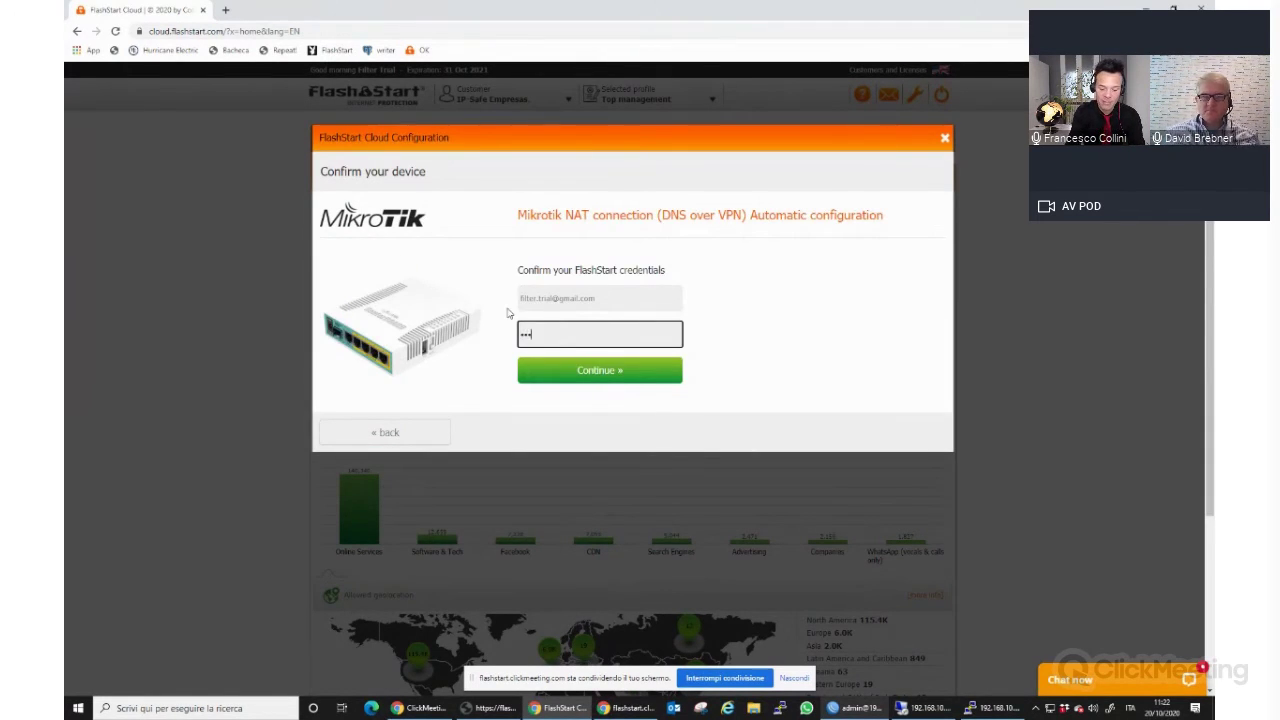
click(640, 372)
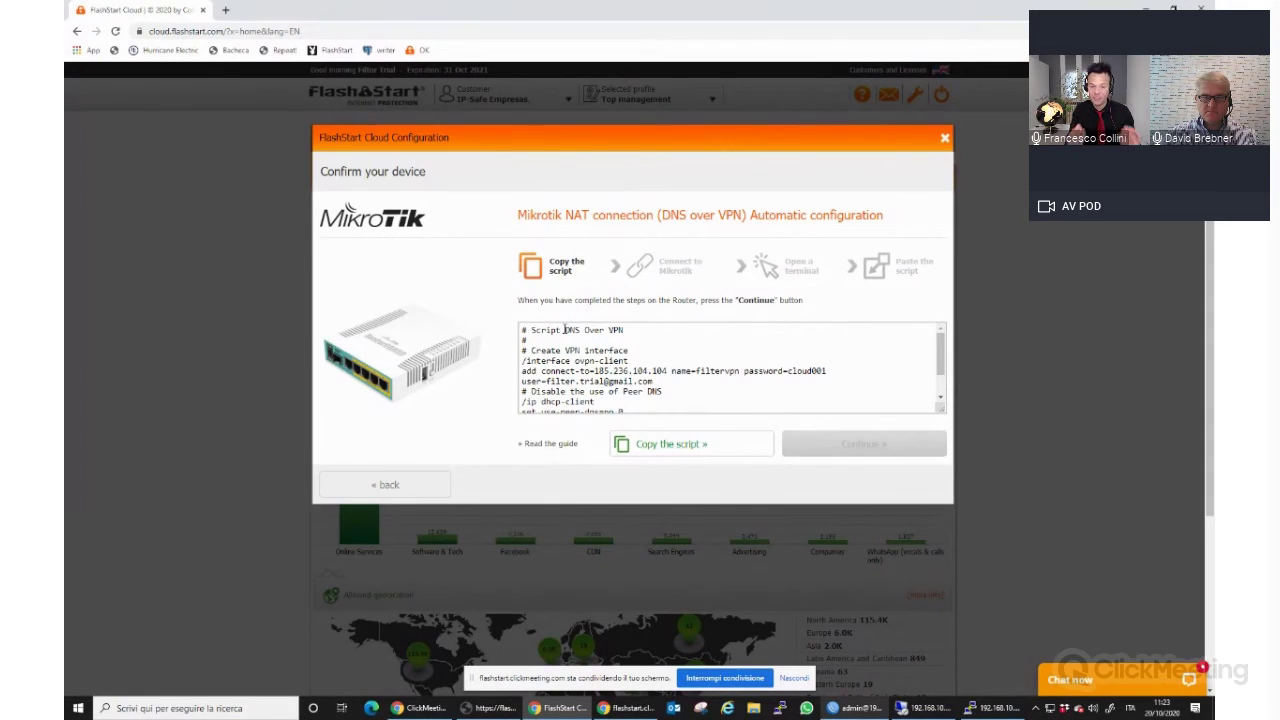
Copy the VPN configuration script, continue to the connection test, and bring WinBox forward.
click(690, 444)
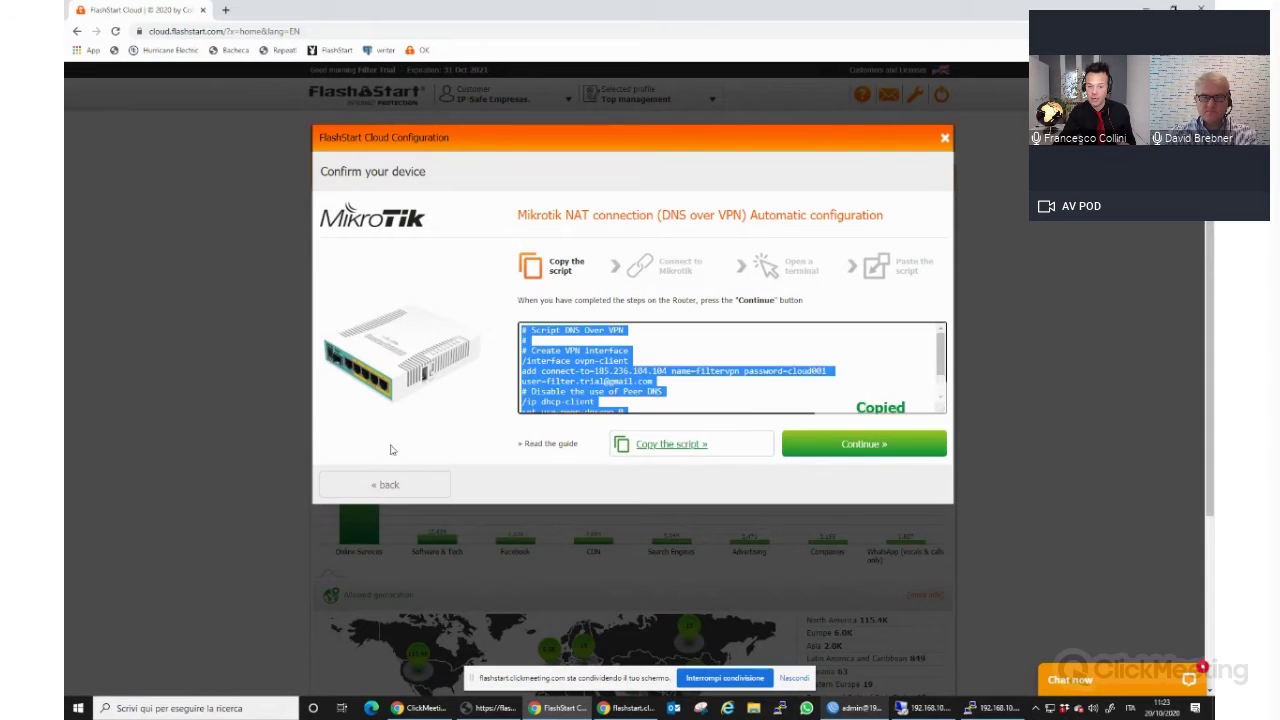
click(862, 446)
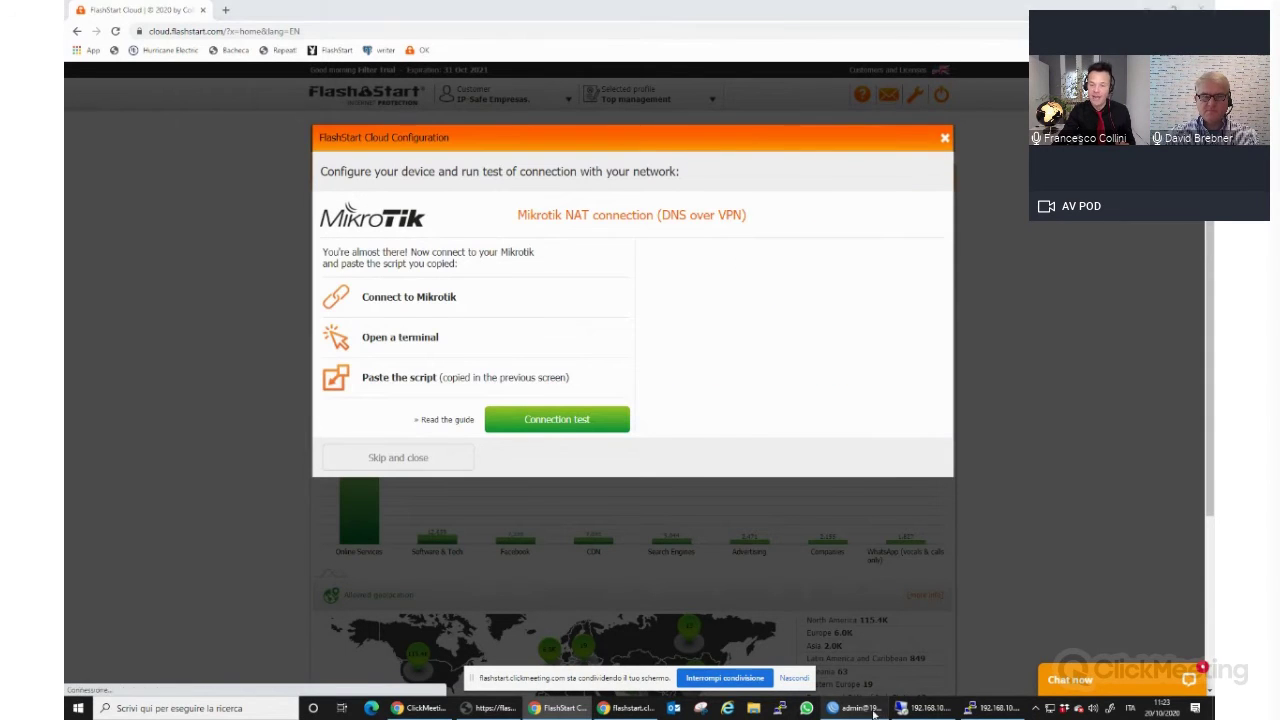
click(855, 708)
drag(870, 12, 714, 12)
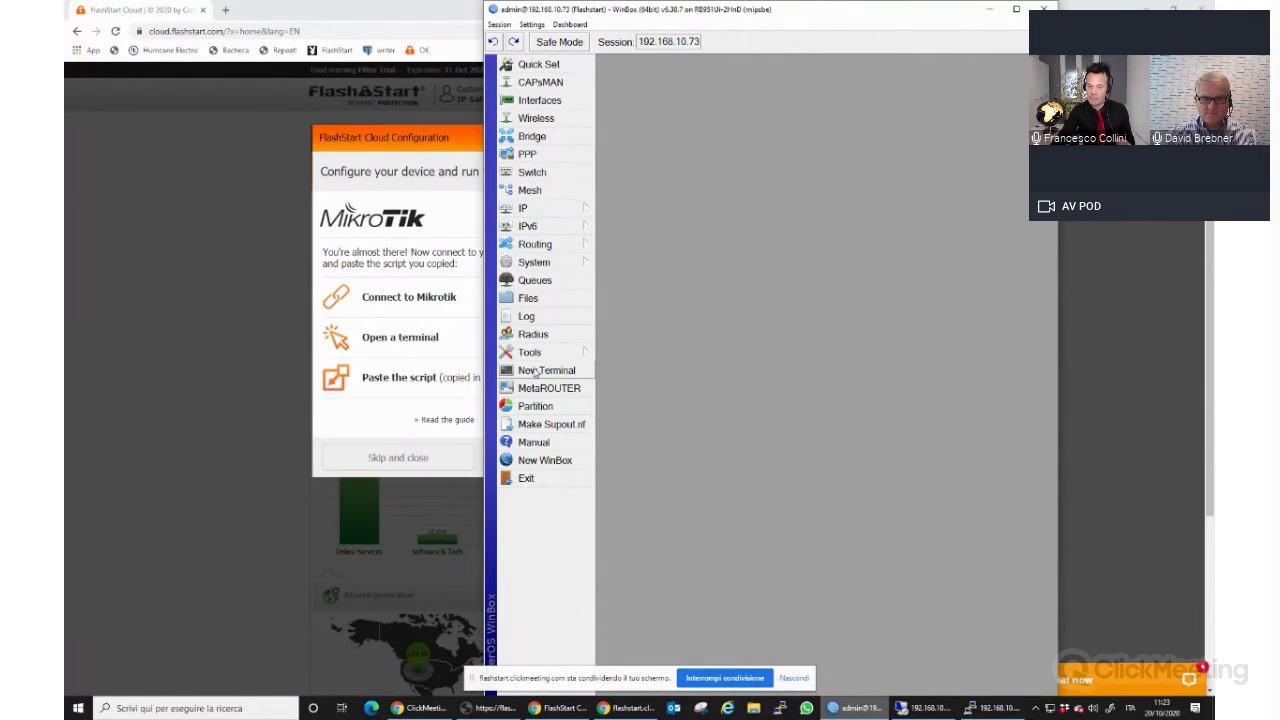
Paste and run the copied VPN script in a new WinBox terminal.
click(540, 371)
right_click(768, 311)
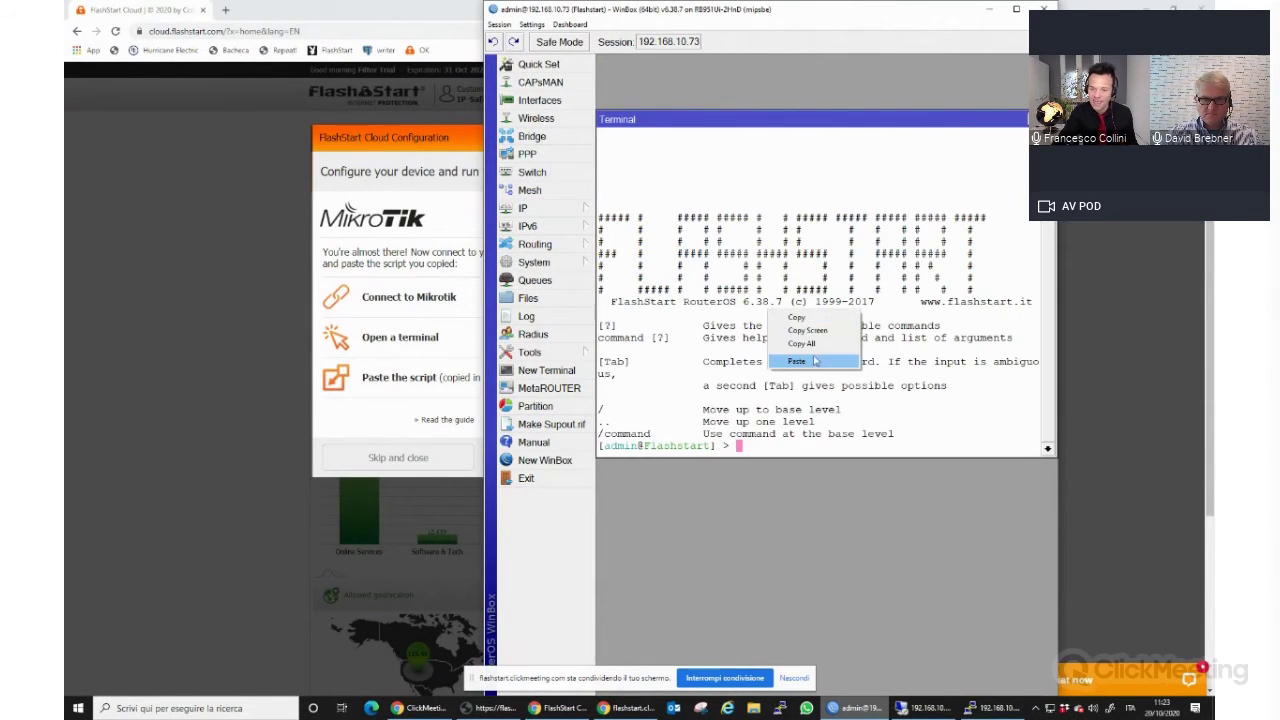
click(815, 366)
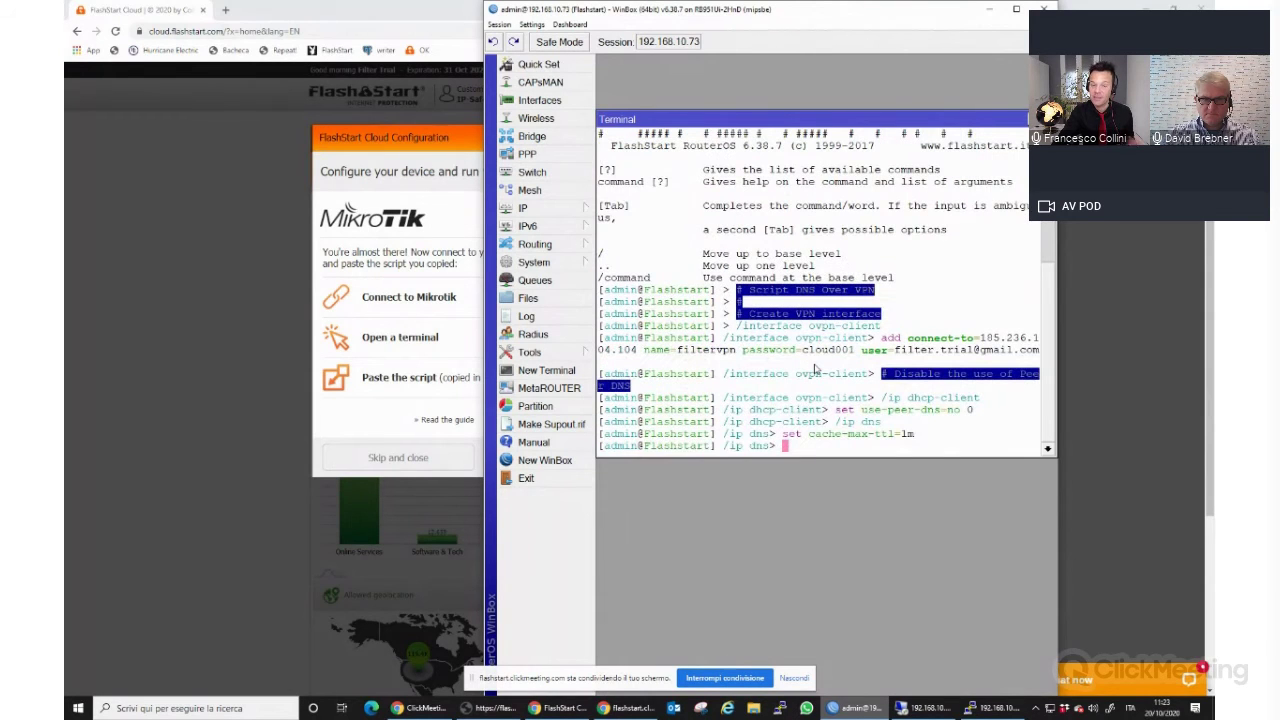
Check the new filtervpn interface's Dial Out settings in Interfaces, then close its properties.
click(540, 101)
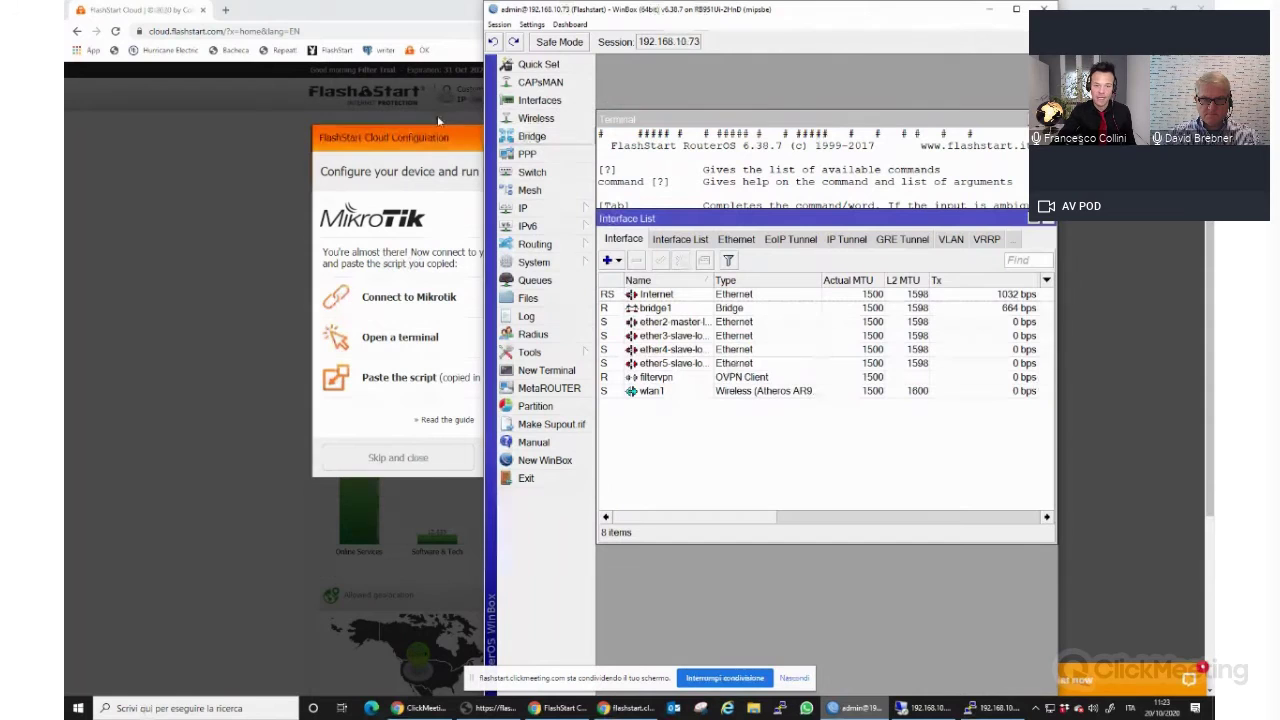
click(738, 380)
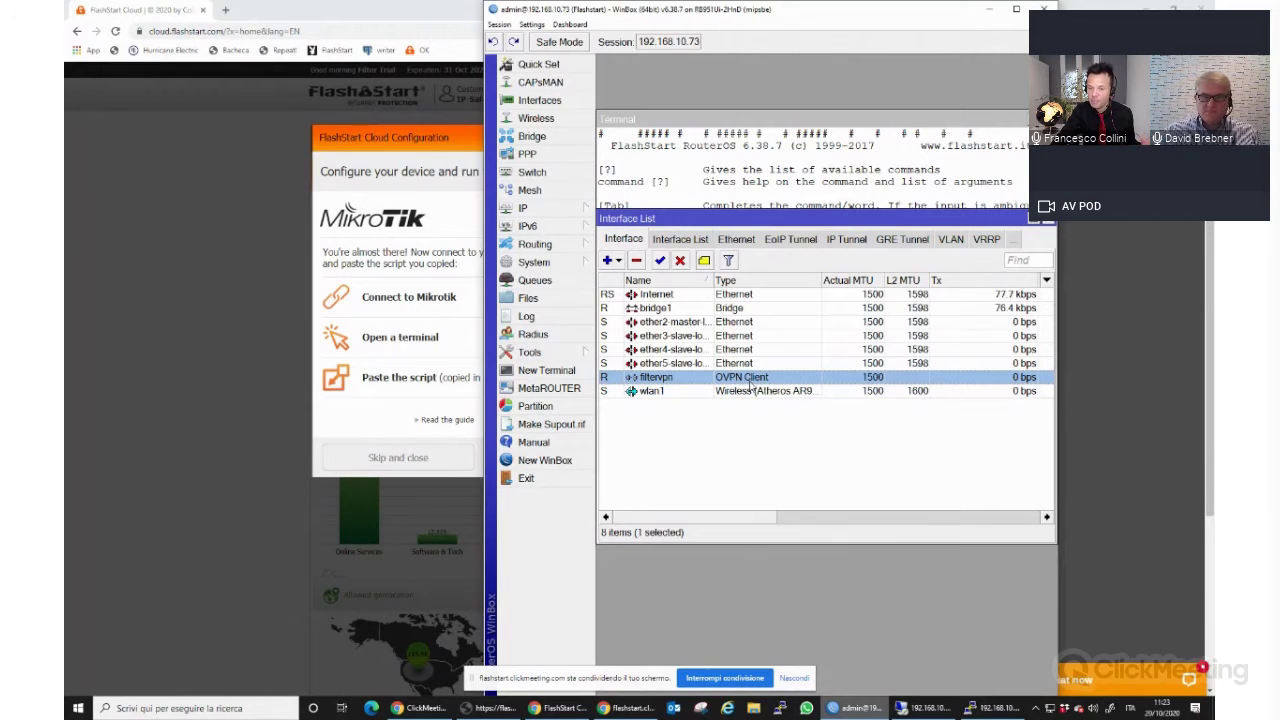
double_click(750, 385)
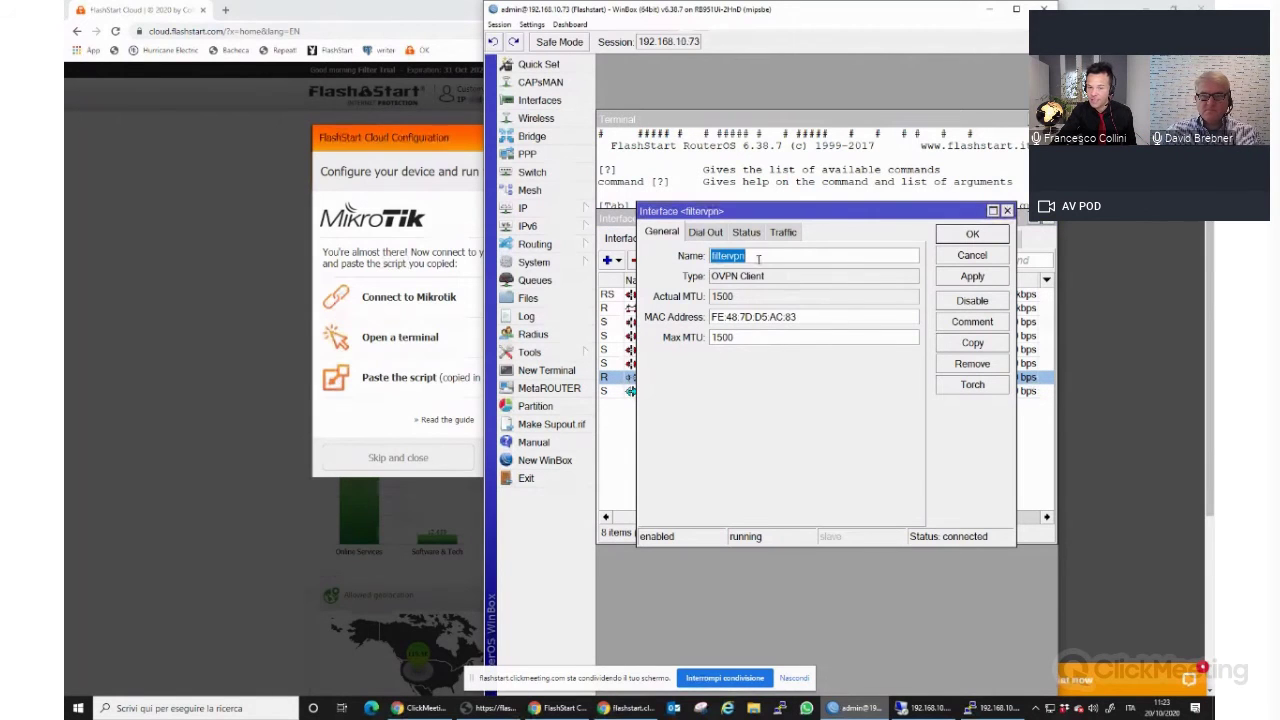
click(705, 231)
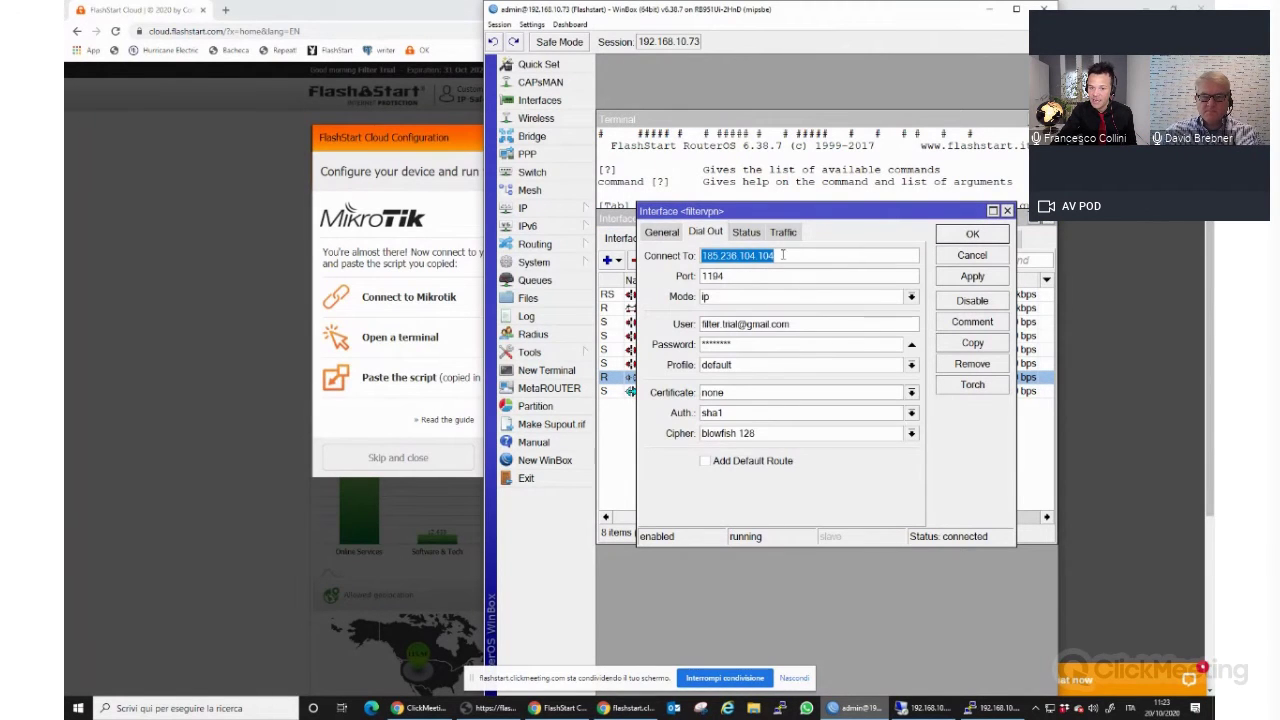
click(661, 231)
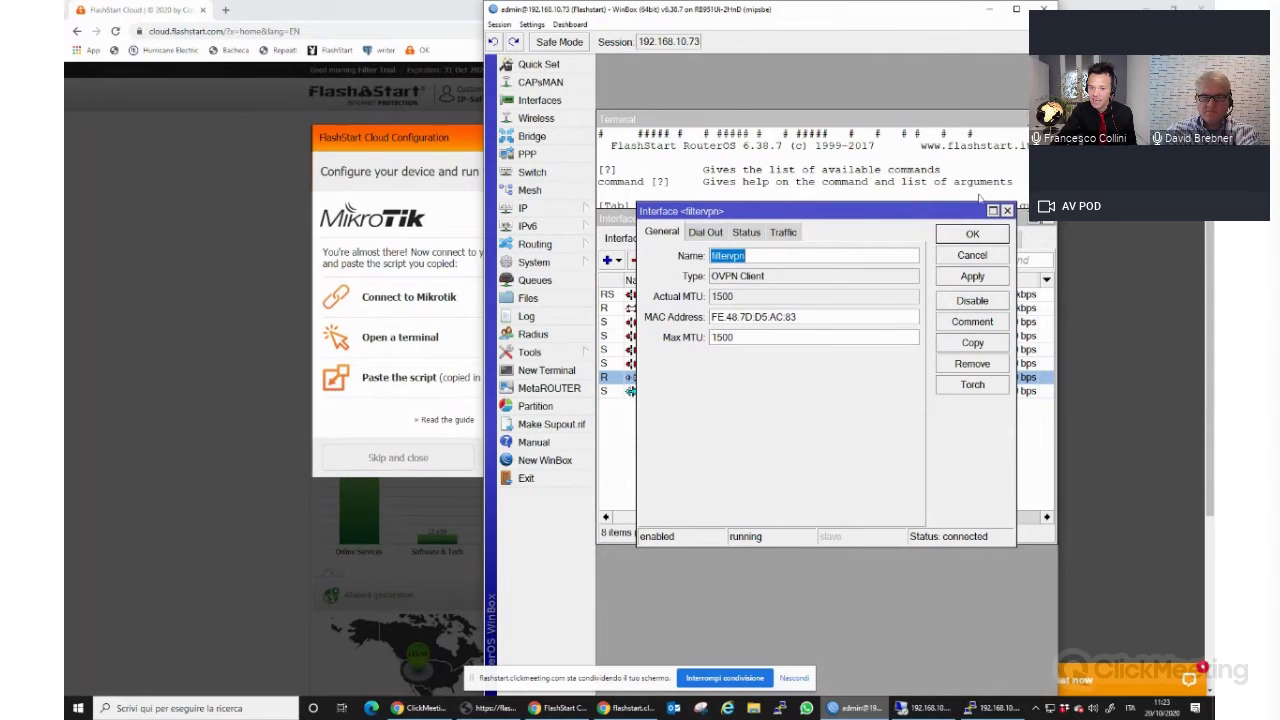
click(1007, 210)
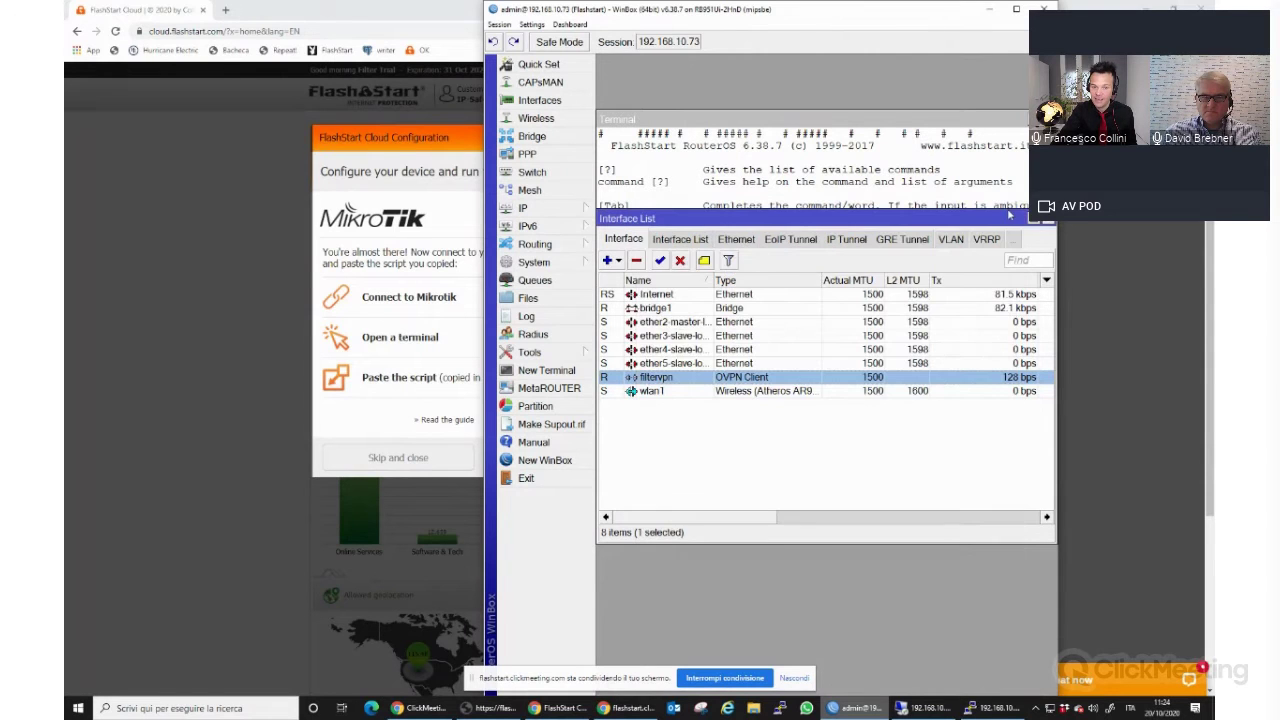
click(563, 262)
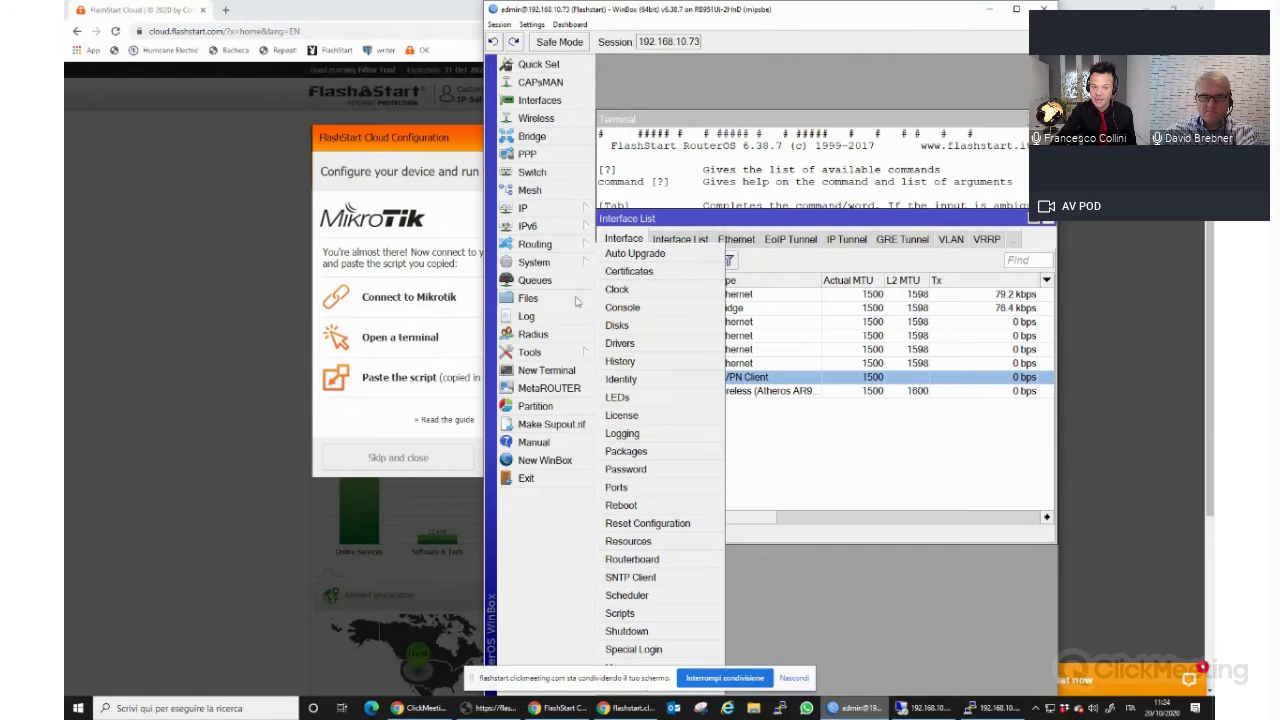
Review DNS servers 185.236.104.104 and 185.236.105.105 in IP > DNS, cancel, and return to FlashStart.
click(540, 212)
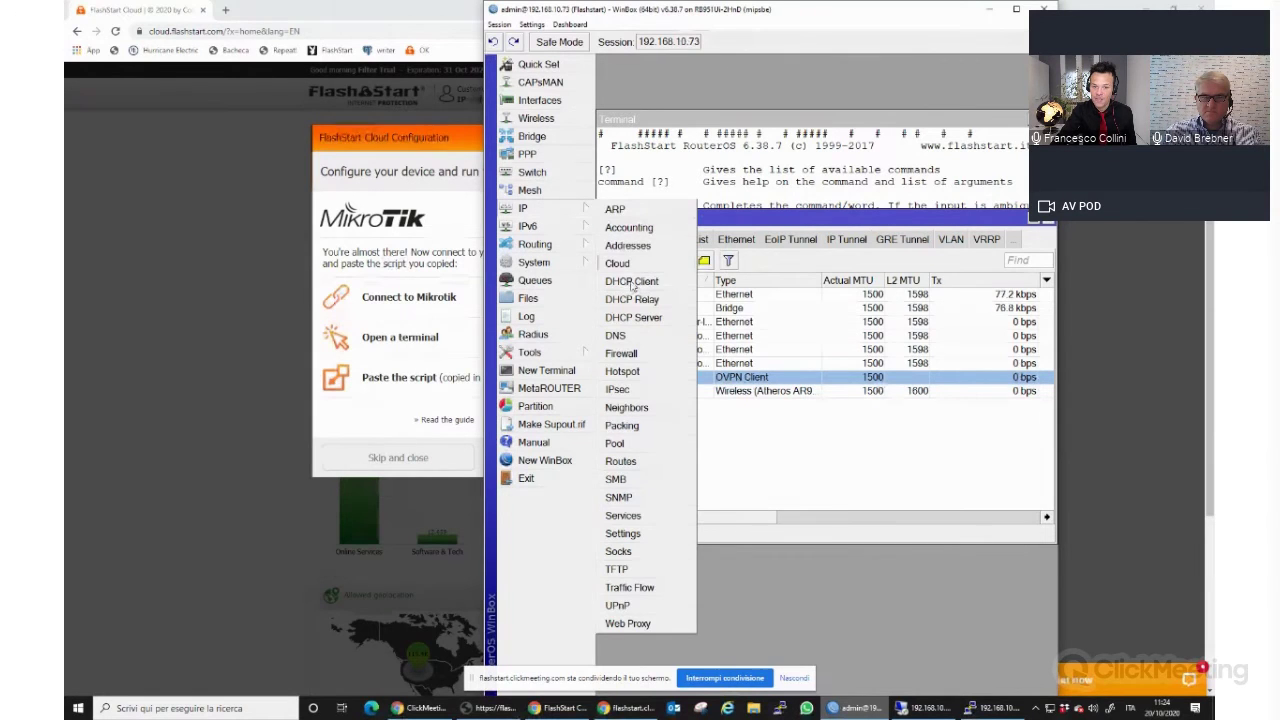
click(625, 336)
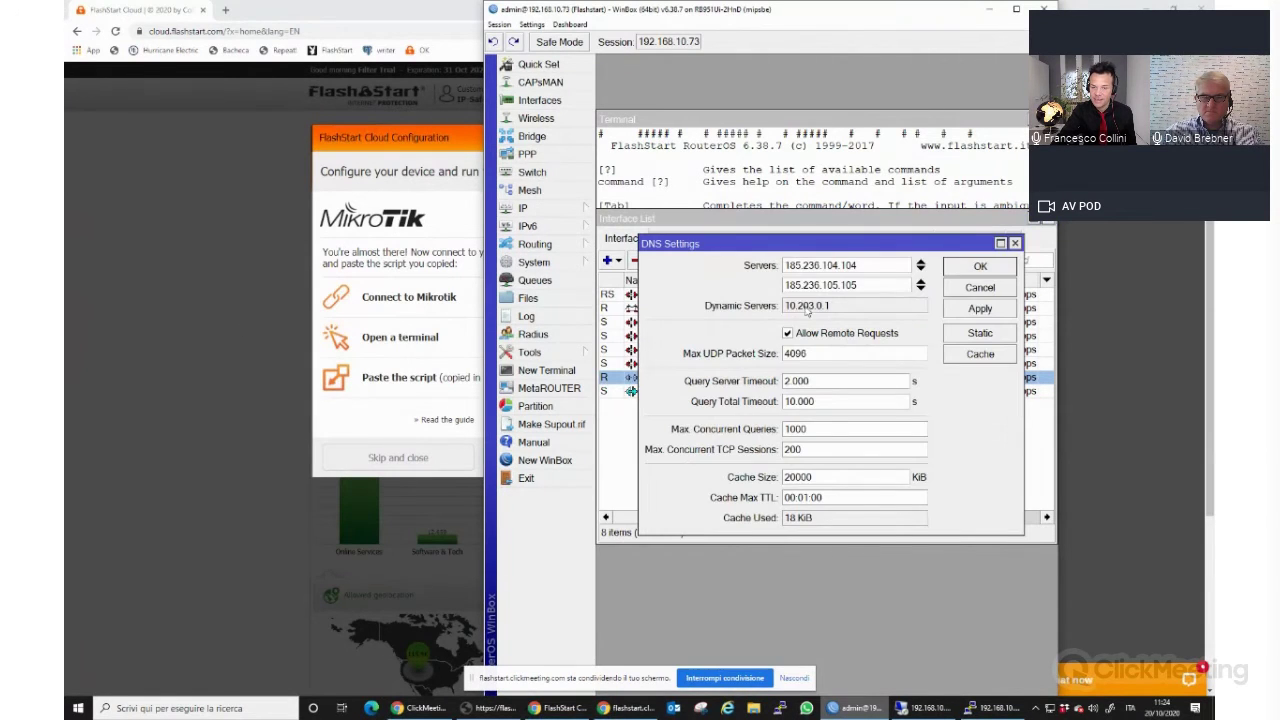
drag(830, 307, 790, 314)
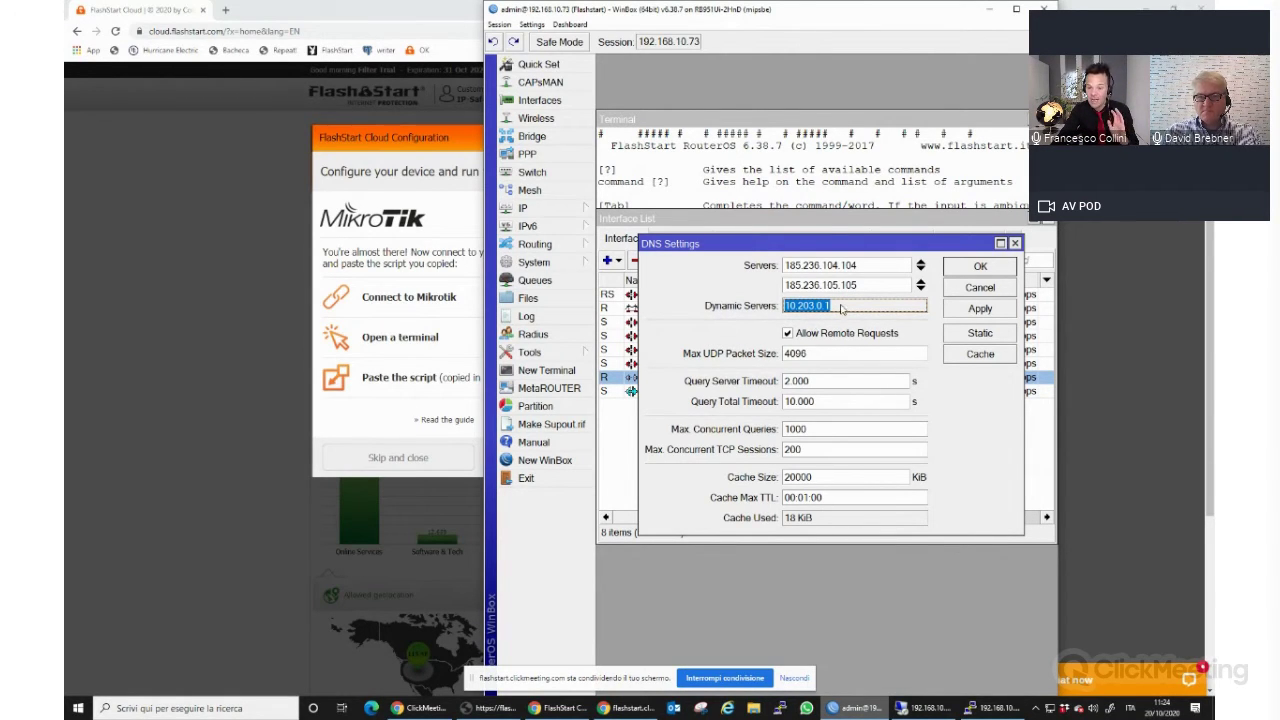
click(791, 312)
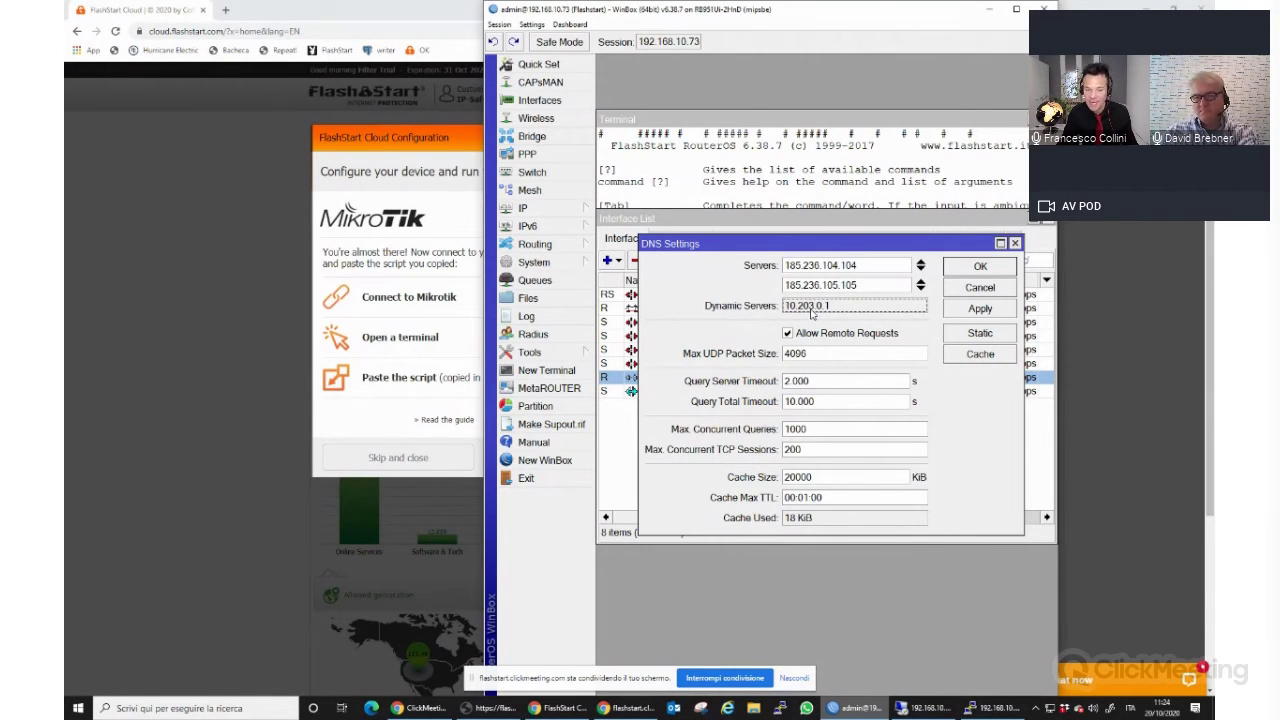
click(980, 288)
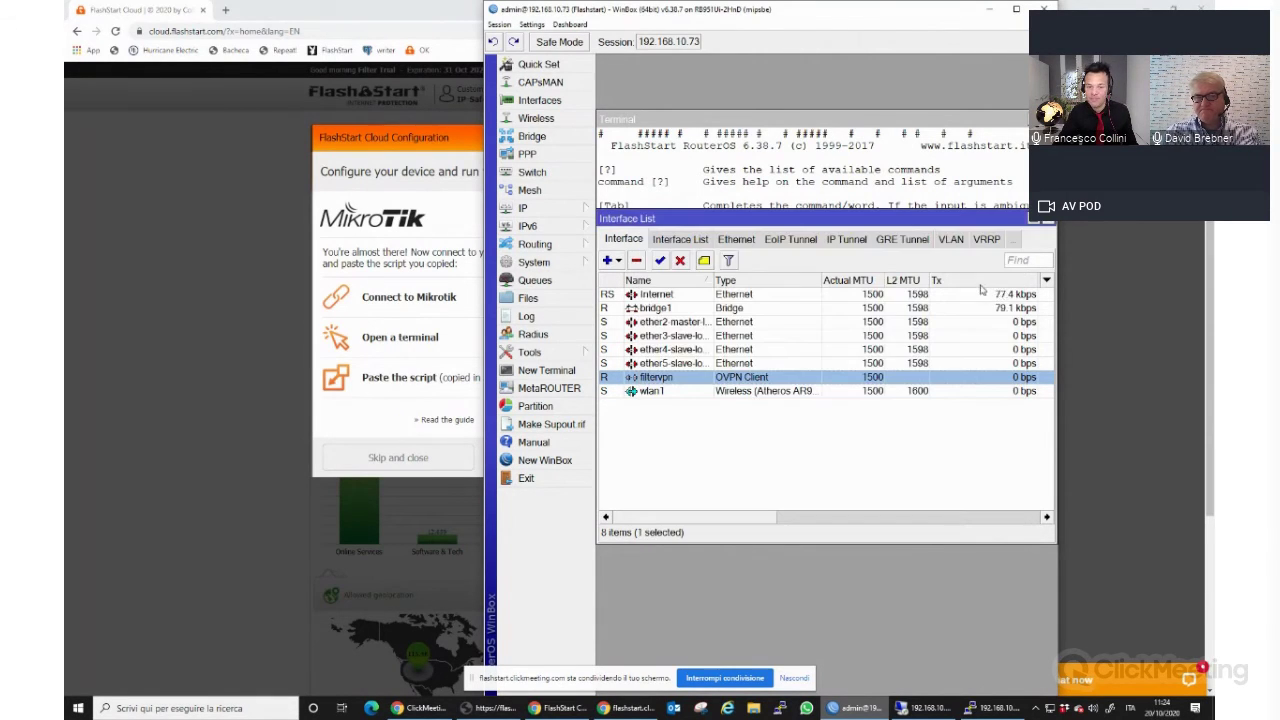
click(463, 141)
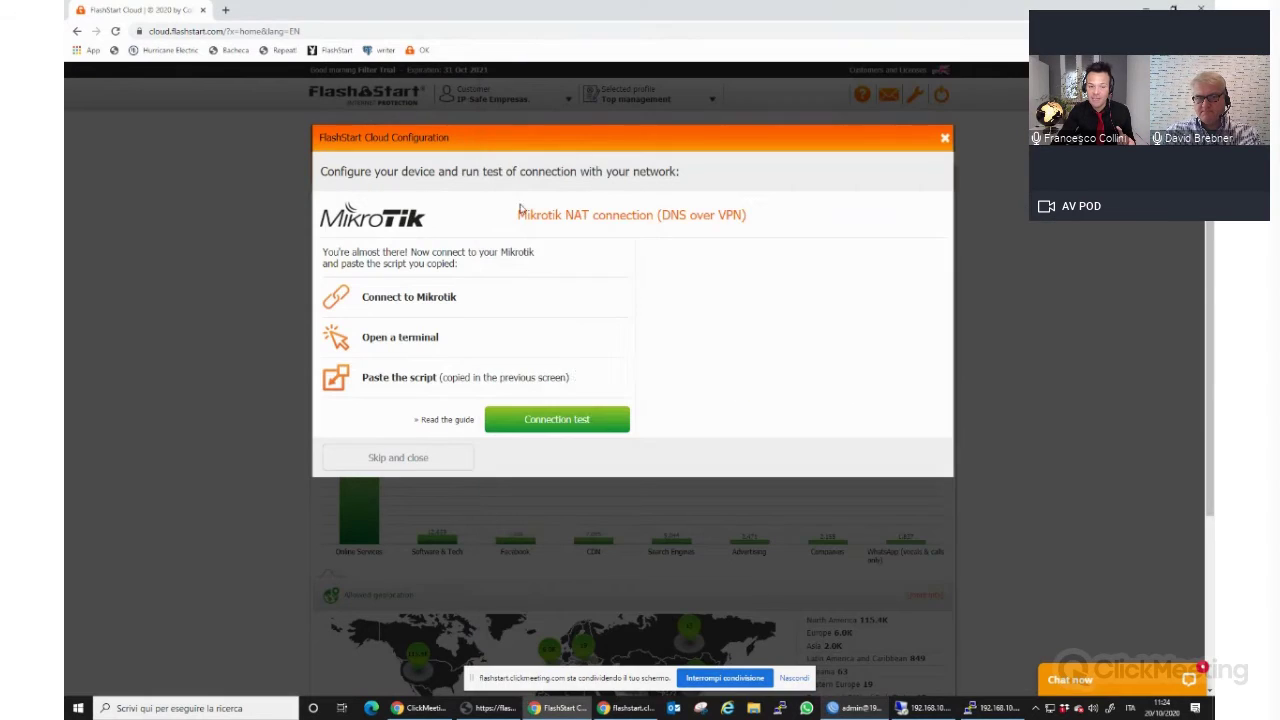
Run the connection test, dismiss the result and feedback form, and check the DNS Over VPN network.
click(570, 416)
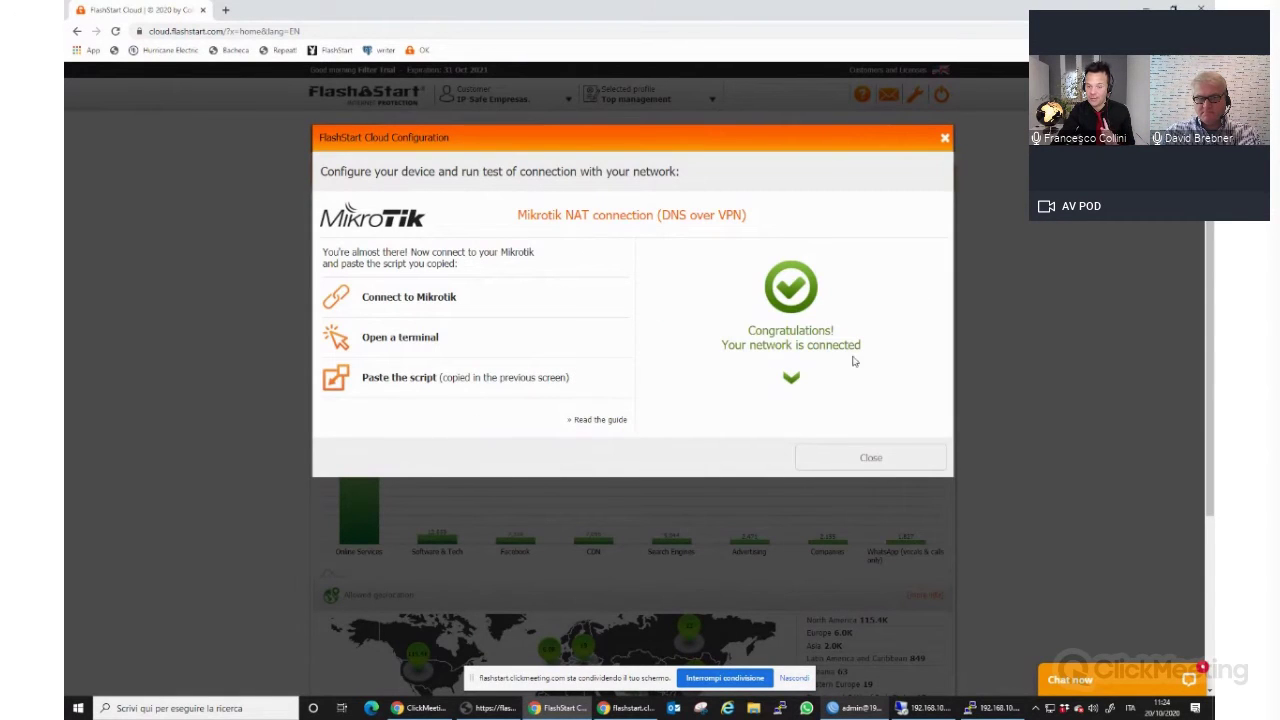
click(871, 458)
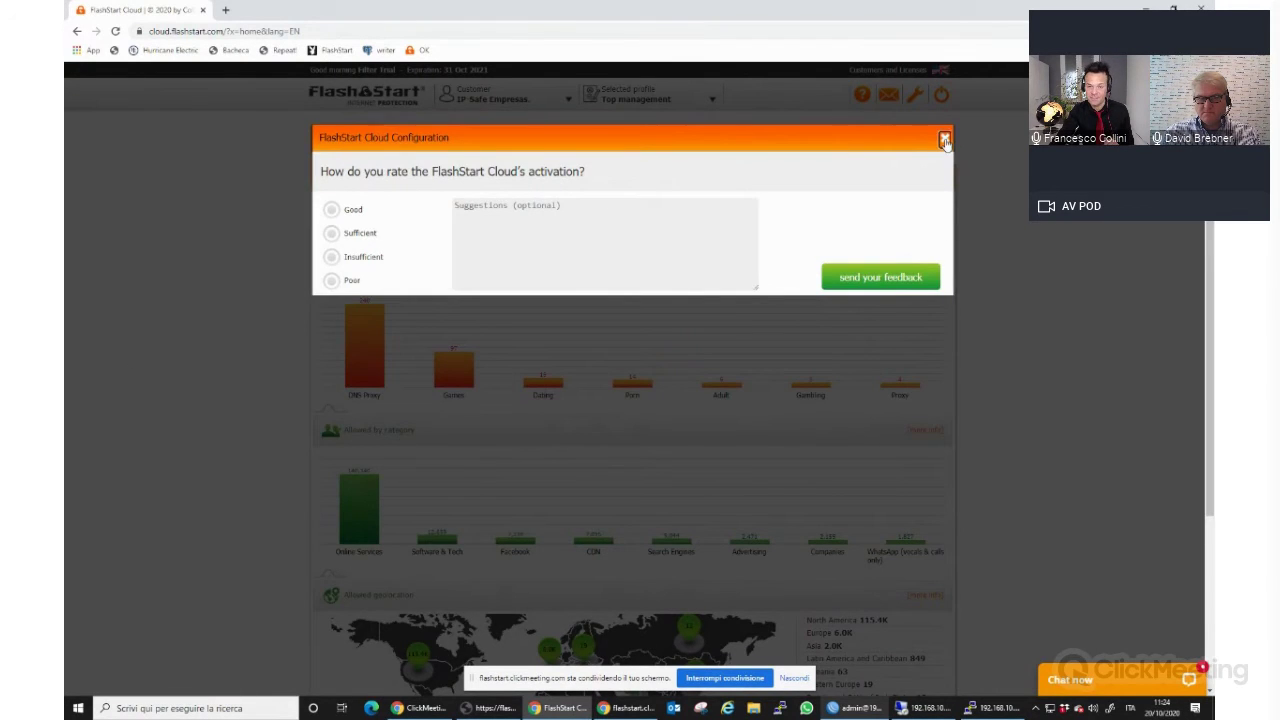
click(944, 138)
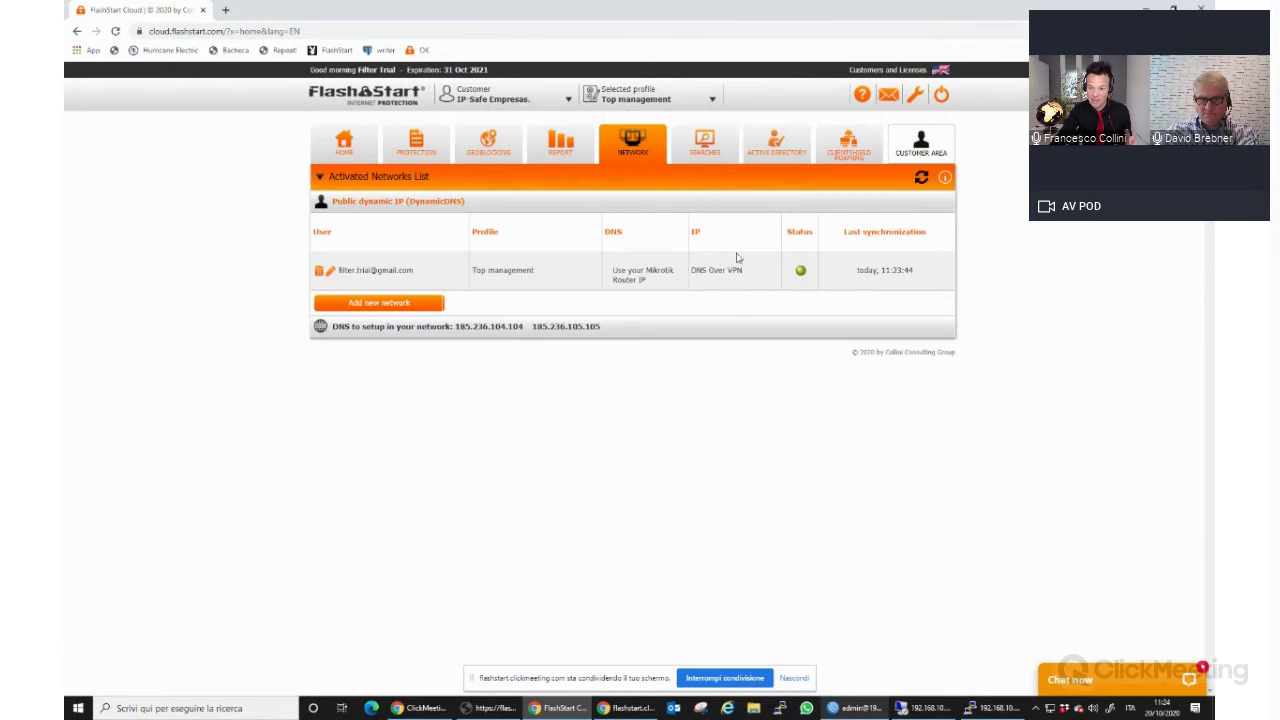
drag(750, 276, 690, 278)
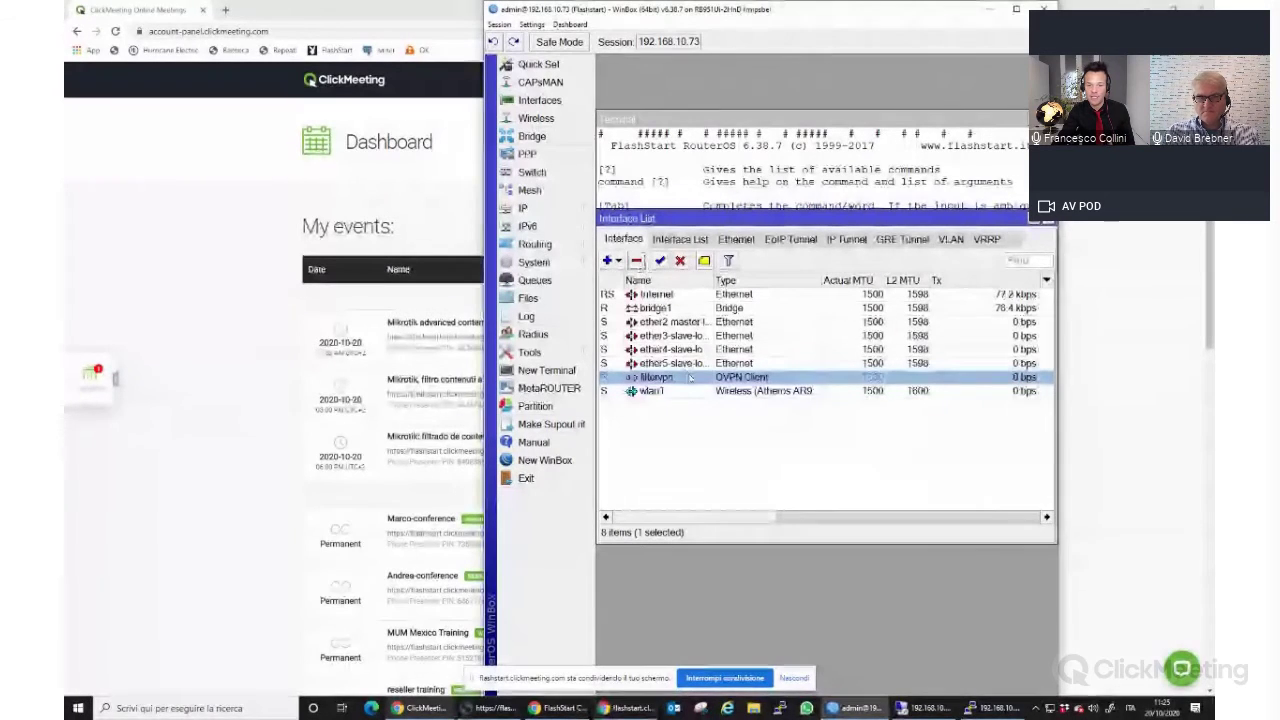
Remove the filtervpn interface in WinBox and switch back to FlashStart Cloud.
click(636, 260)
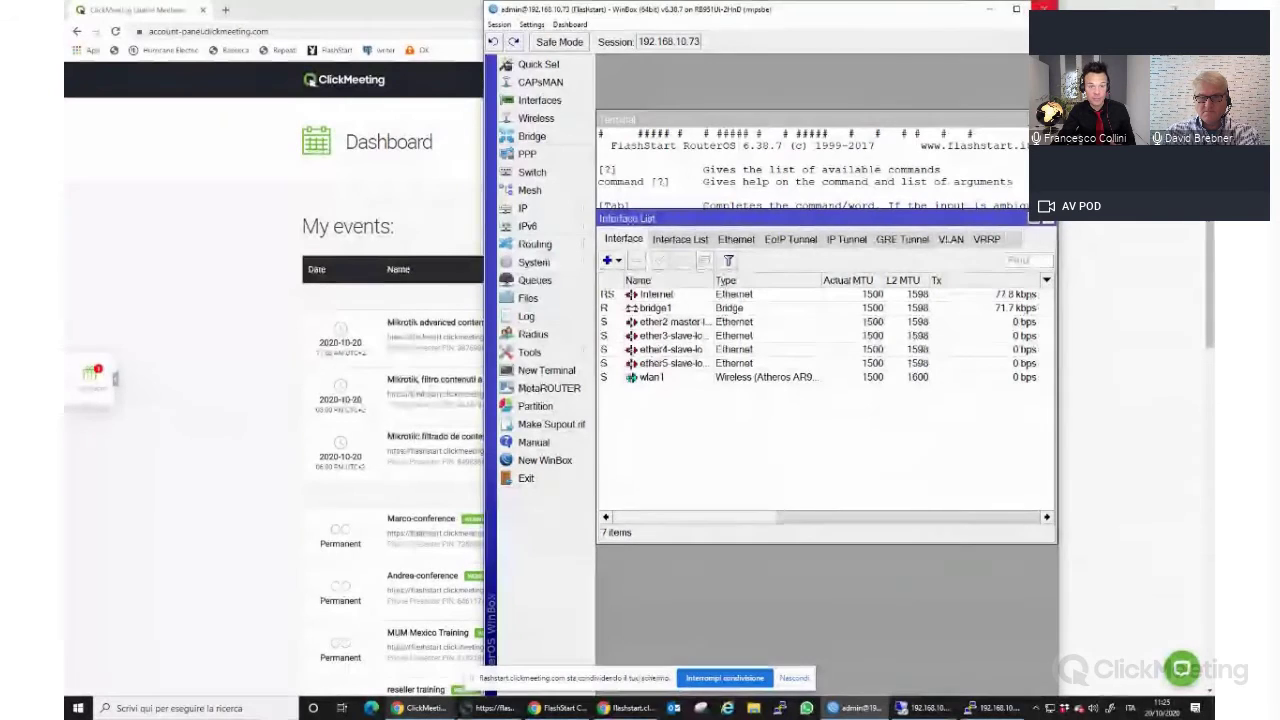
click(987, 12)
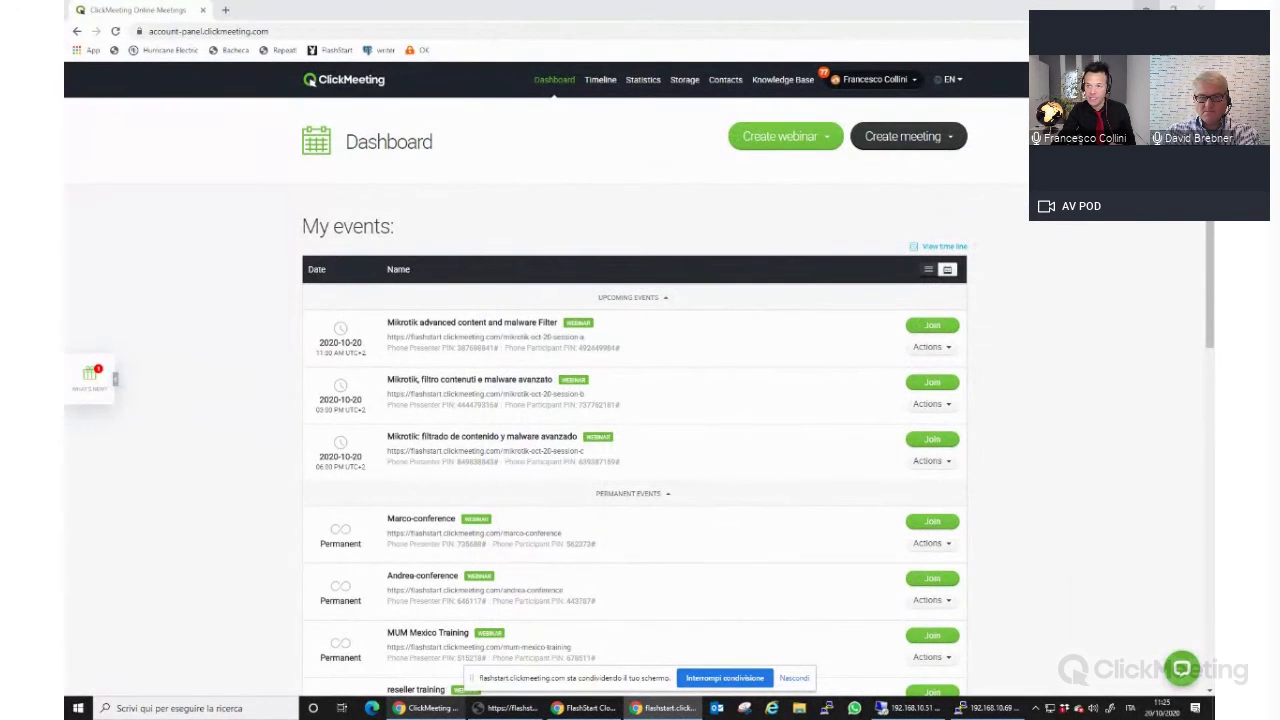
click(420, 708)
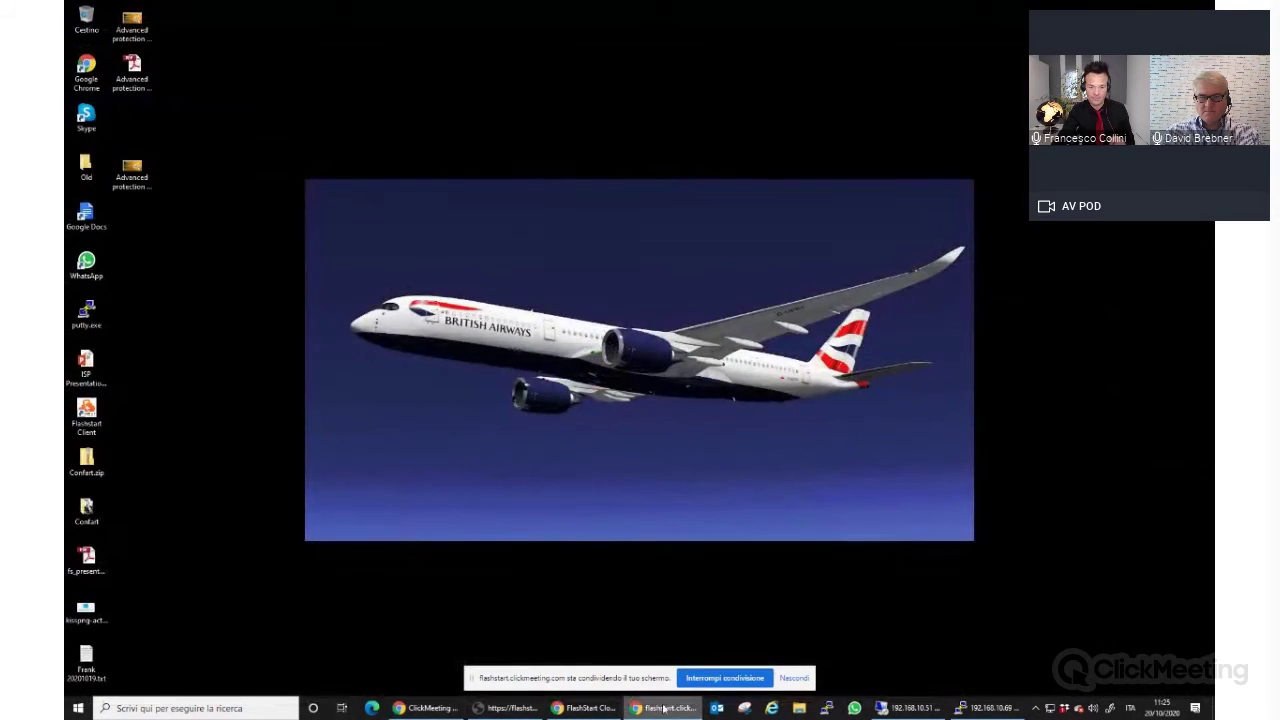
click(420, 708)
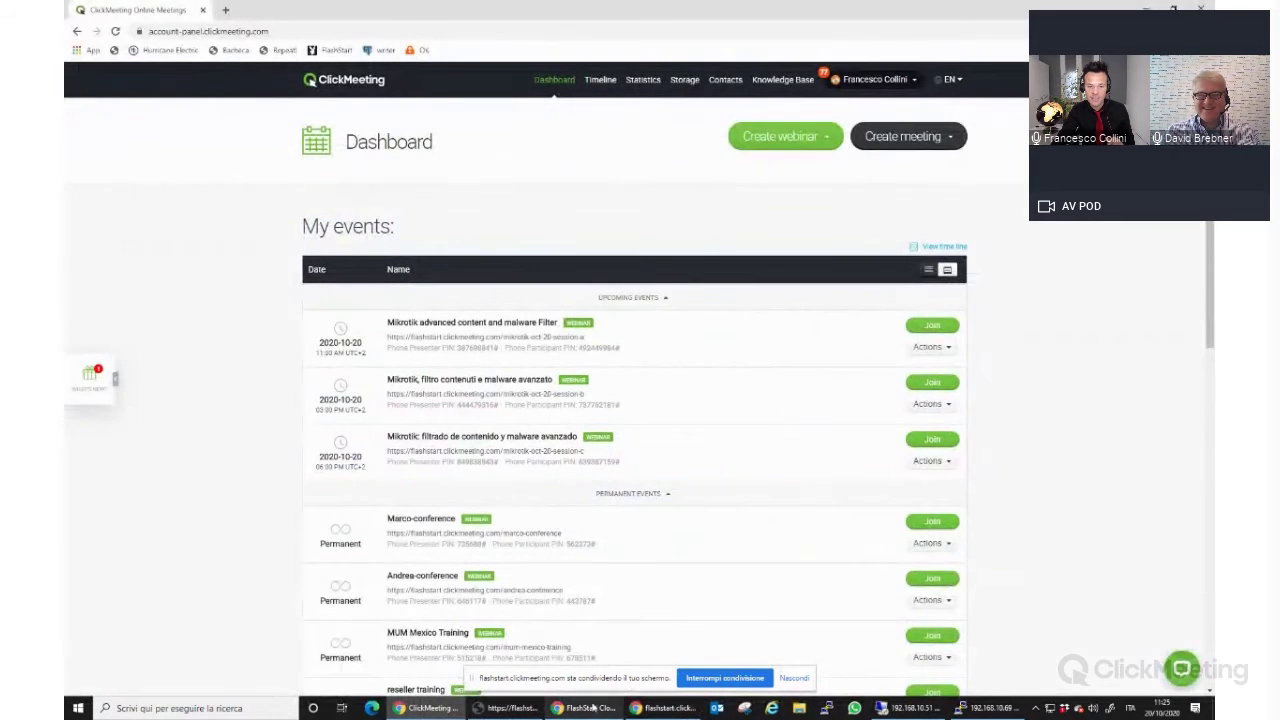
click(590, 708)
Delete the Top management network with confirmation, then return to the dashboard home page.
click(318, 270)
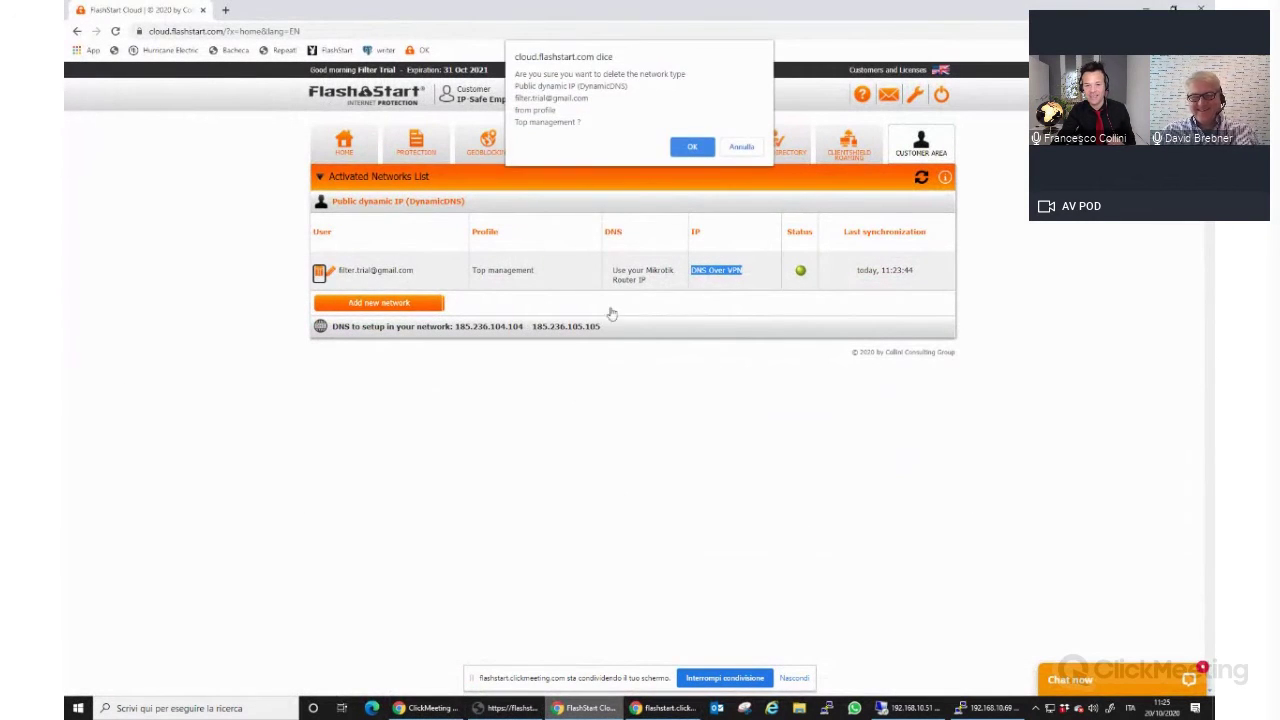
click(688, 144)
click(1213, 708)
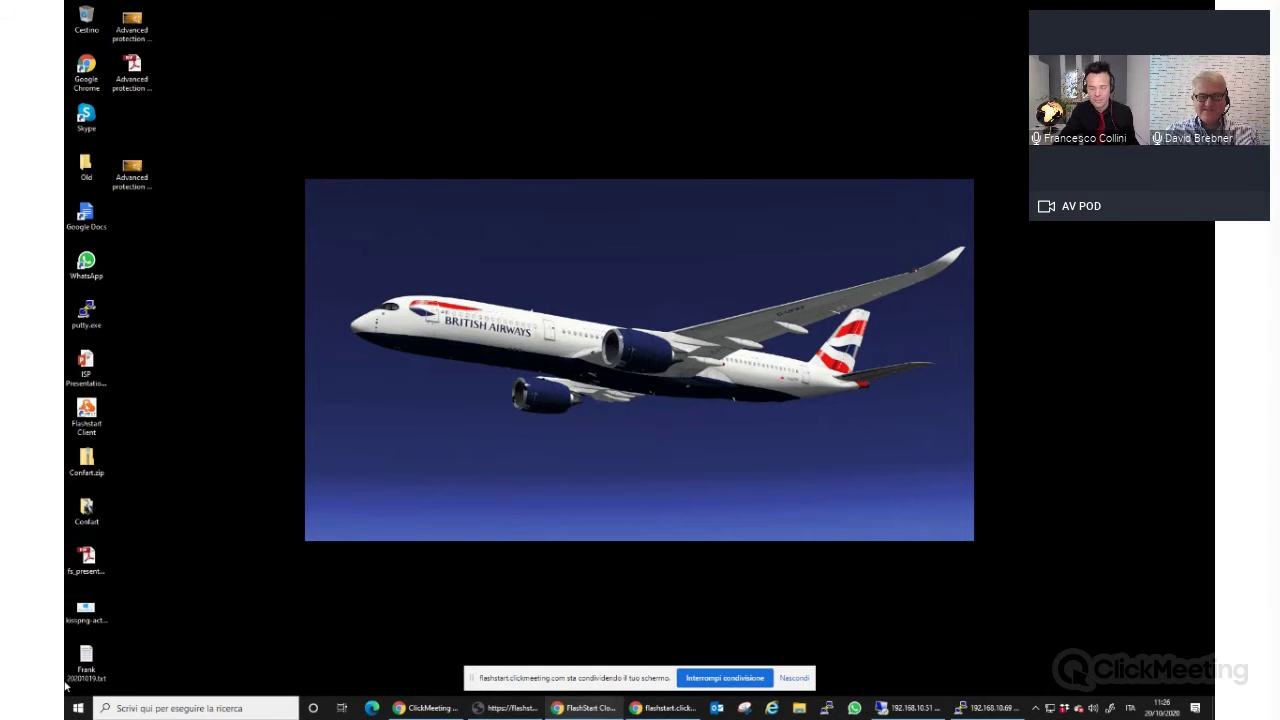
click(590, 708)
click(590, 708)
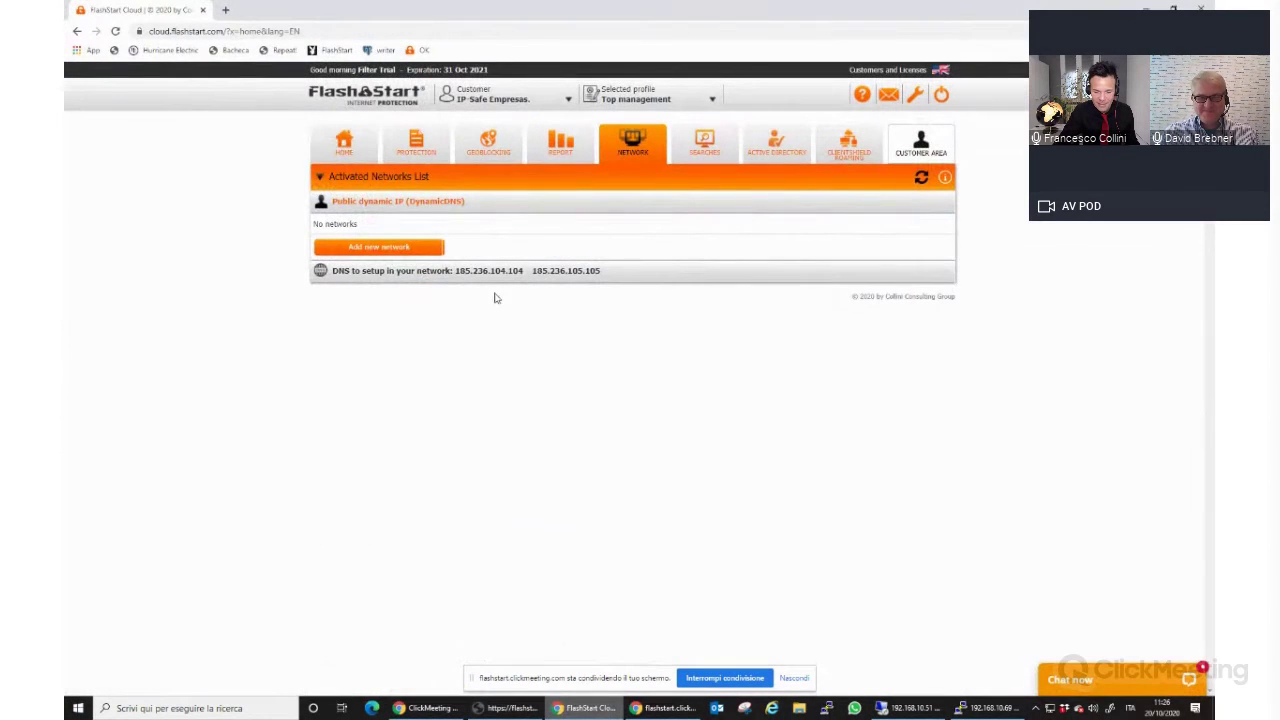
click(343, 145)
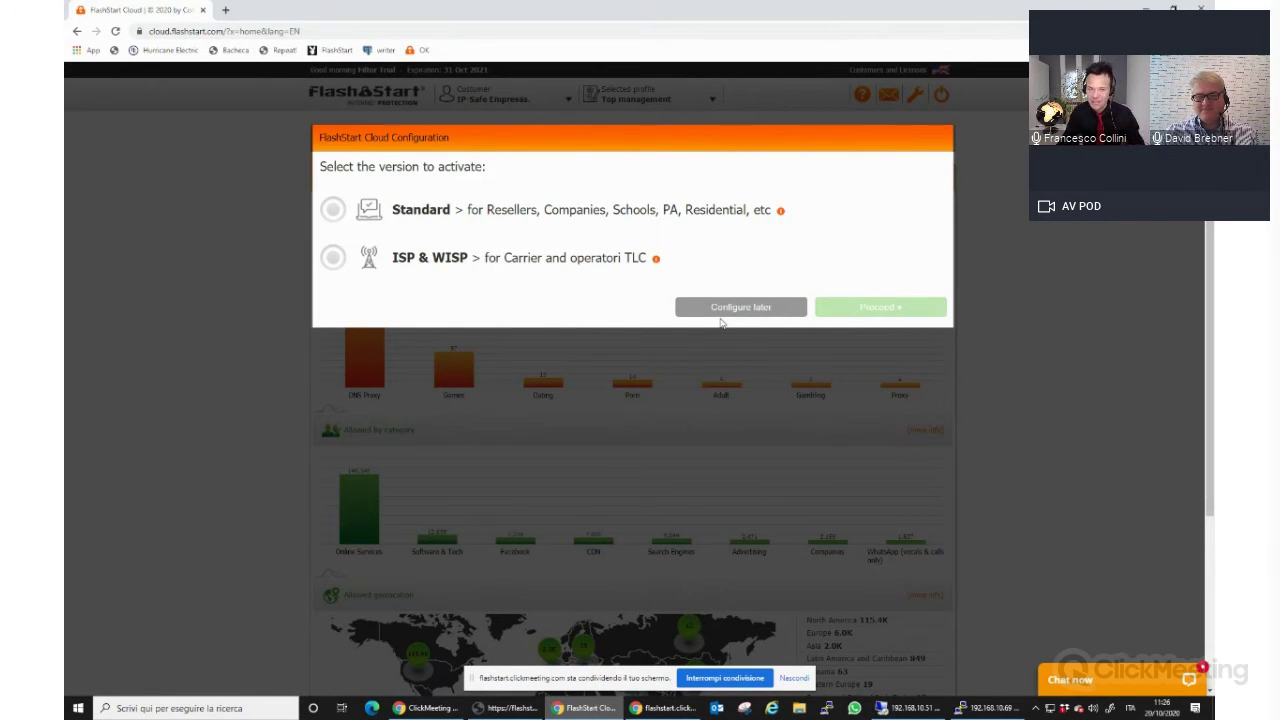
Choose the Standard version and select Pro+ Version with Active Directory Connector.
click(545, 214)
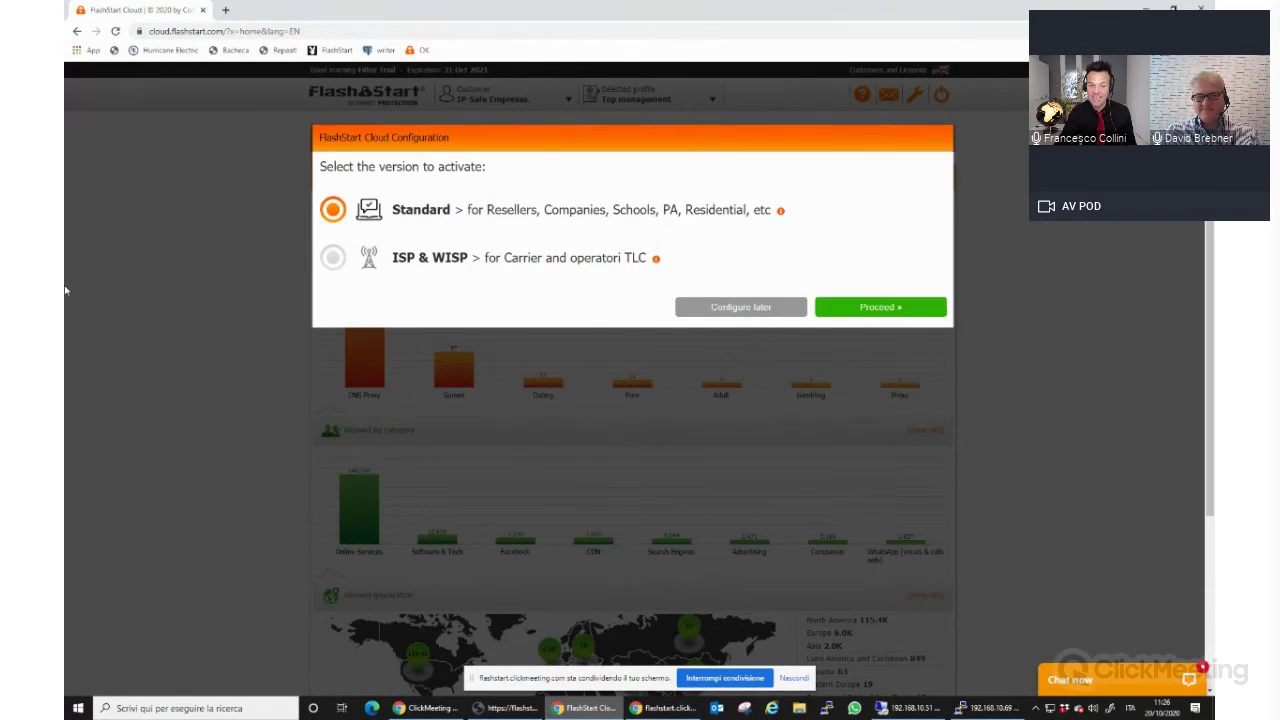
click(940, 308)
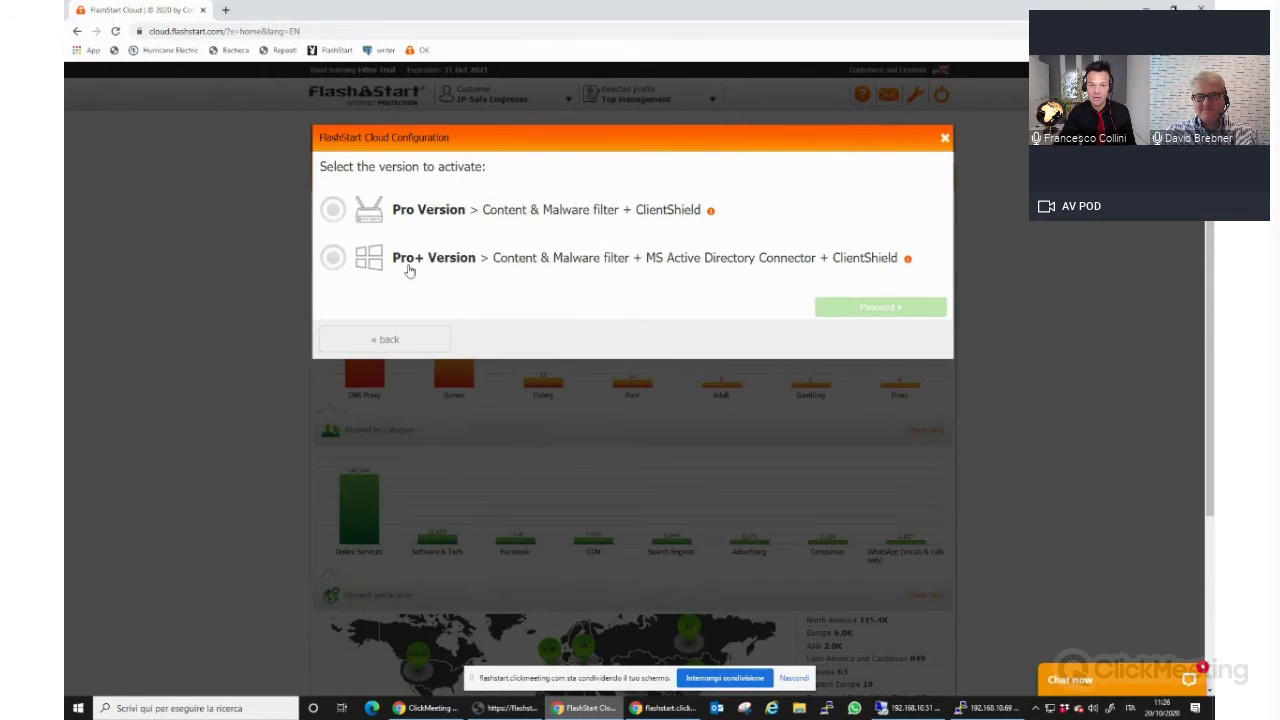
drag(391, 259, 530, 260)
click(546, 258)
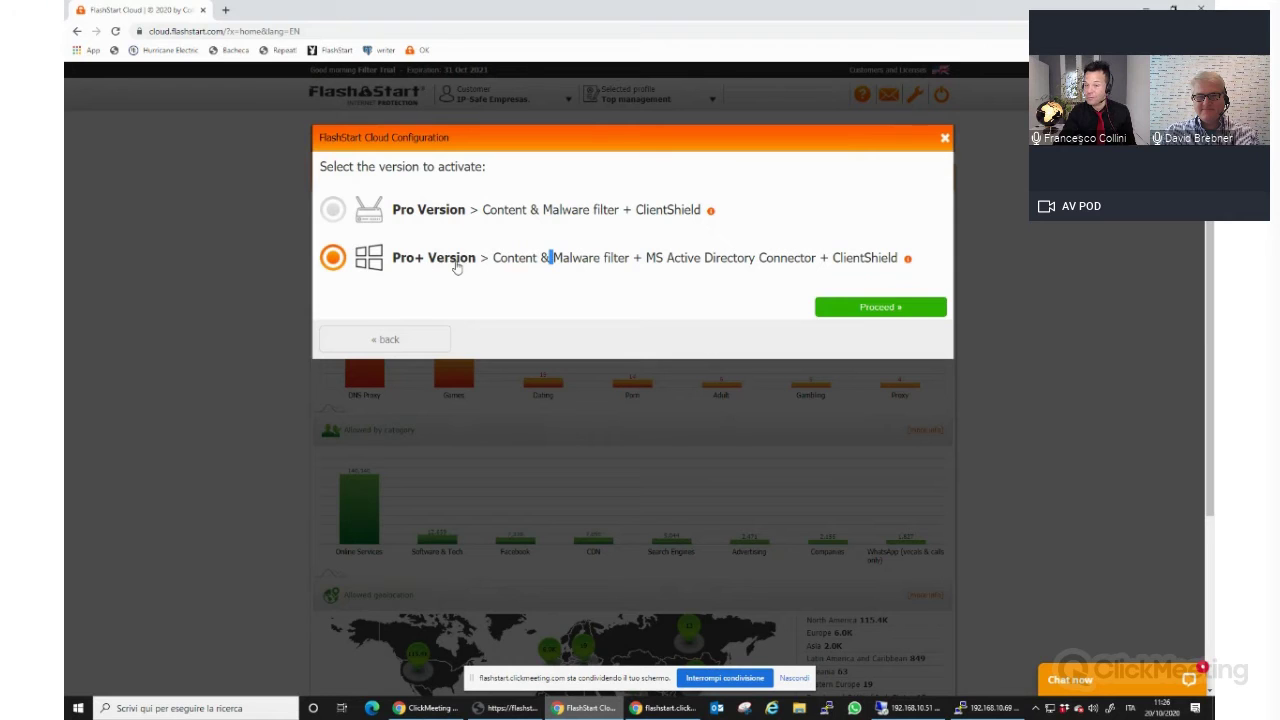
Review the Pro versus Pro+ comparison, reselect Pro+, and proceed with activation.
click(908, 260)
drag(659, 202, 612, 175)
scroll(771, 273, down, 2)
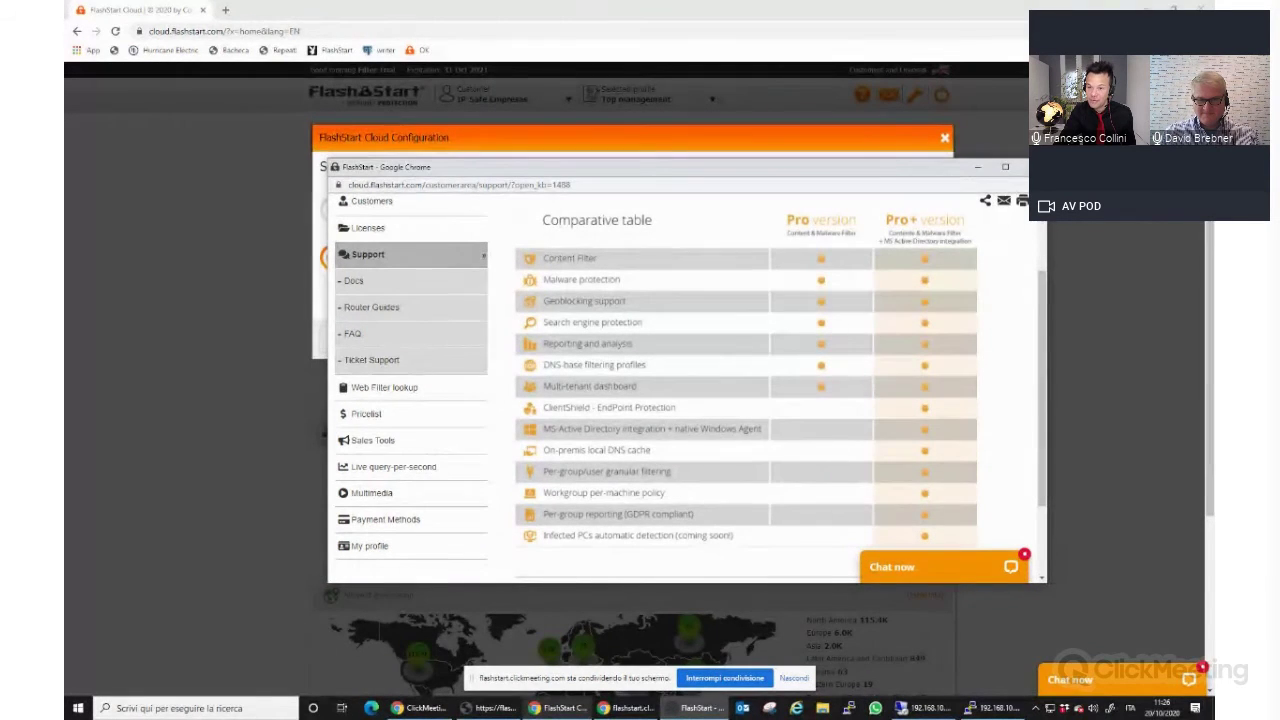
click(1033, 167)
click(335, 260)
click(899, 309)
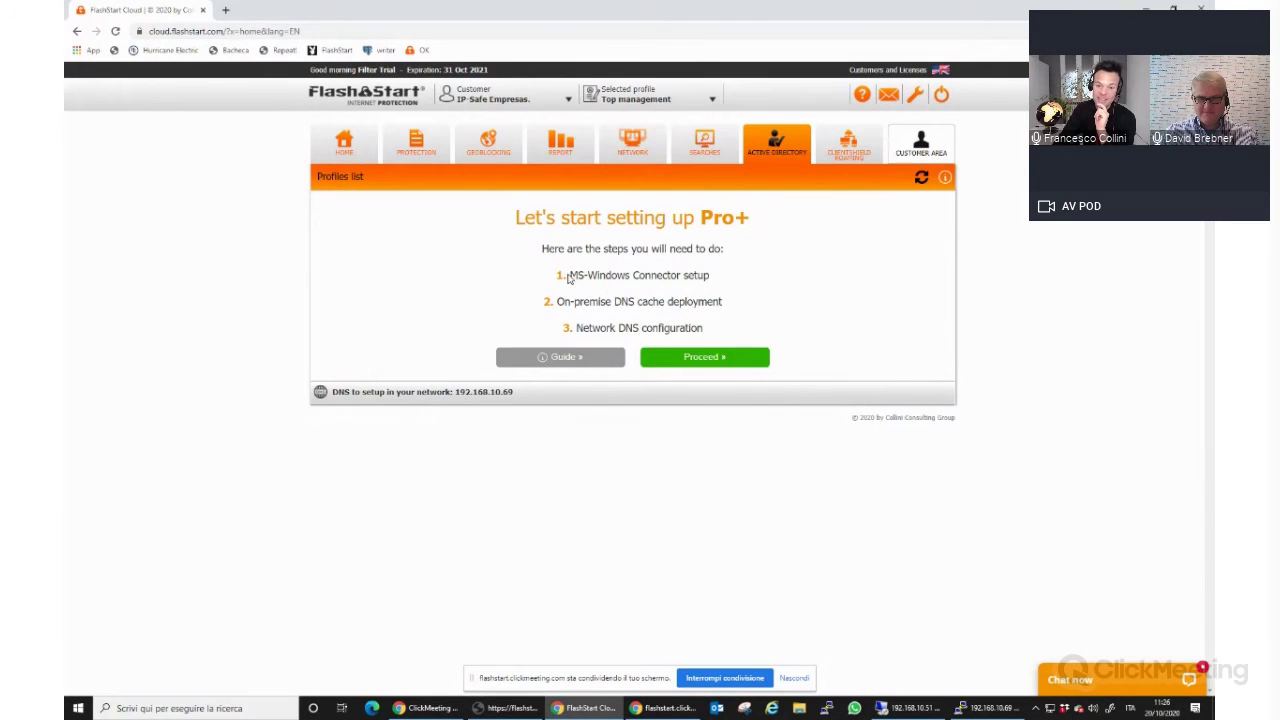
Start Pro+ setup showing the connector synced (52 groups, 11 users), then launch AD Connector remotely.
drag(571, 274, 630, 275)
click(650, 274)
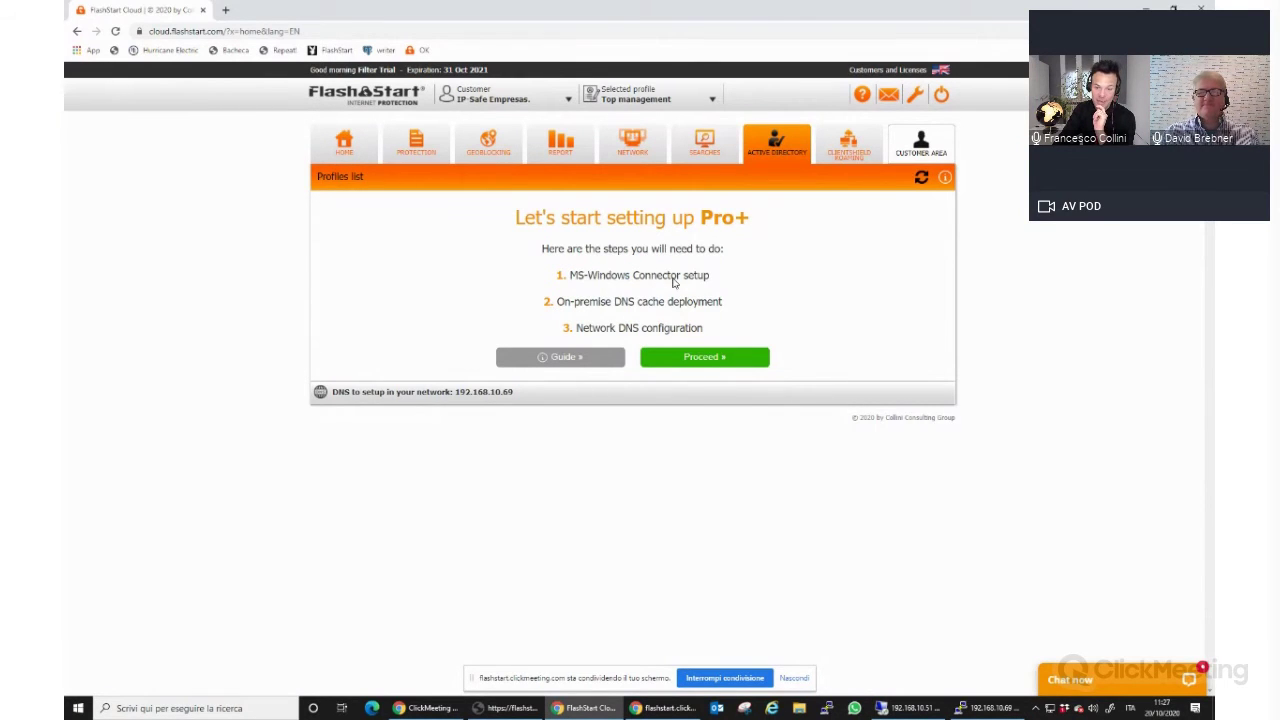
drag(571, 301, 636, 301)
click(648, 305)
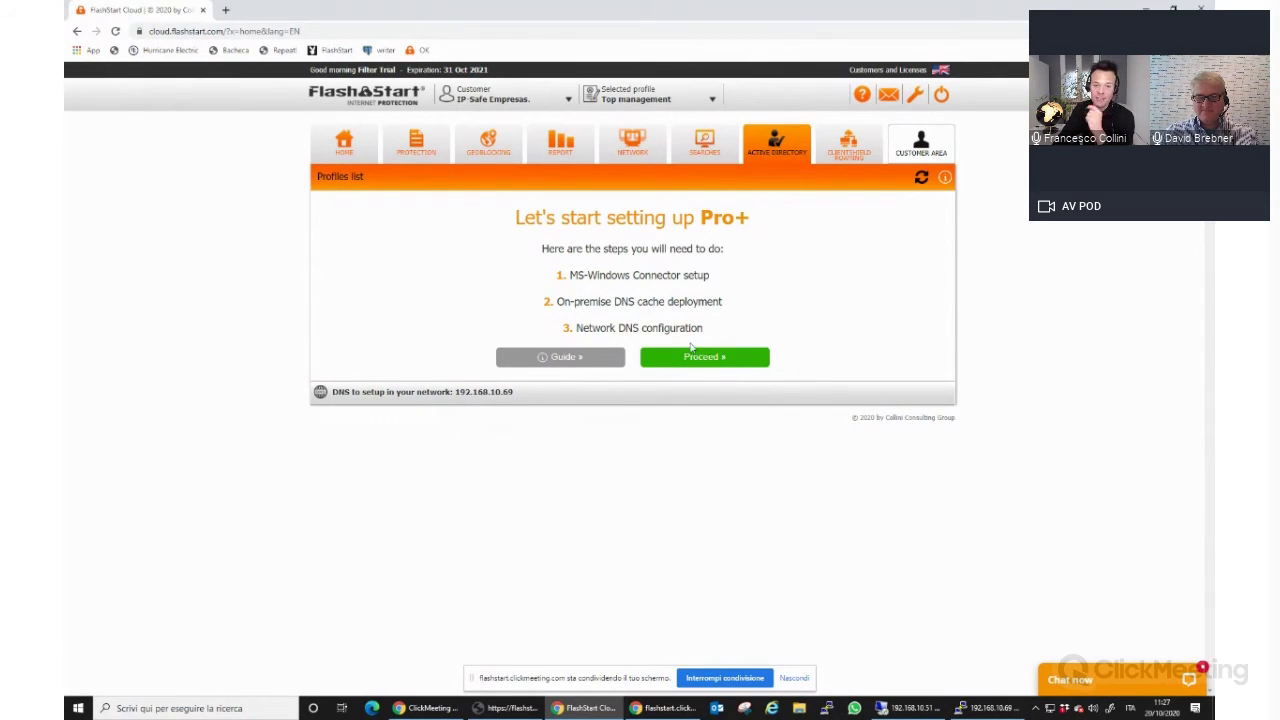
click(712, 358)
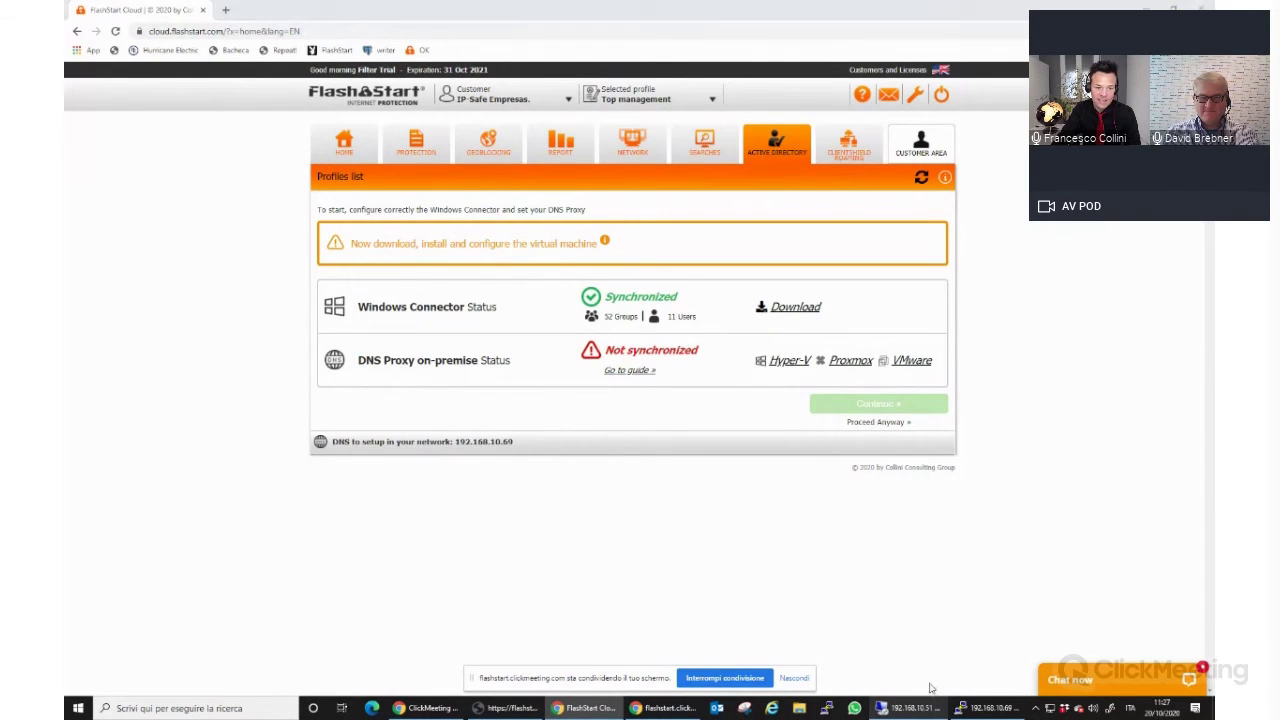
click(912, 708)
click(366, 549)
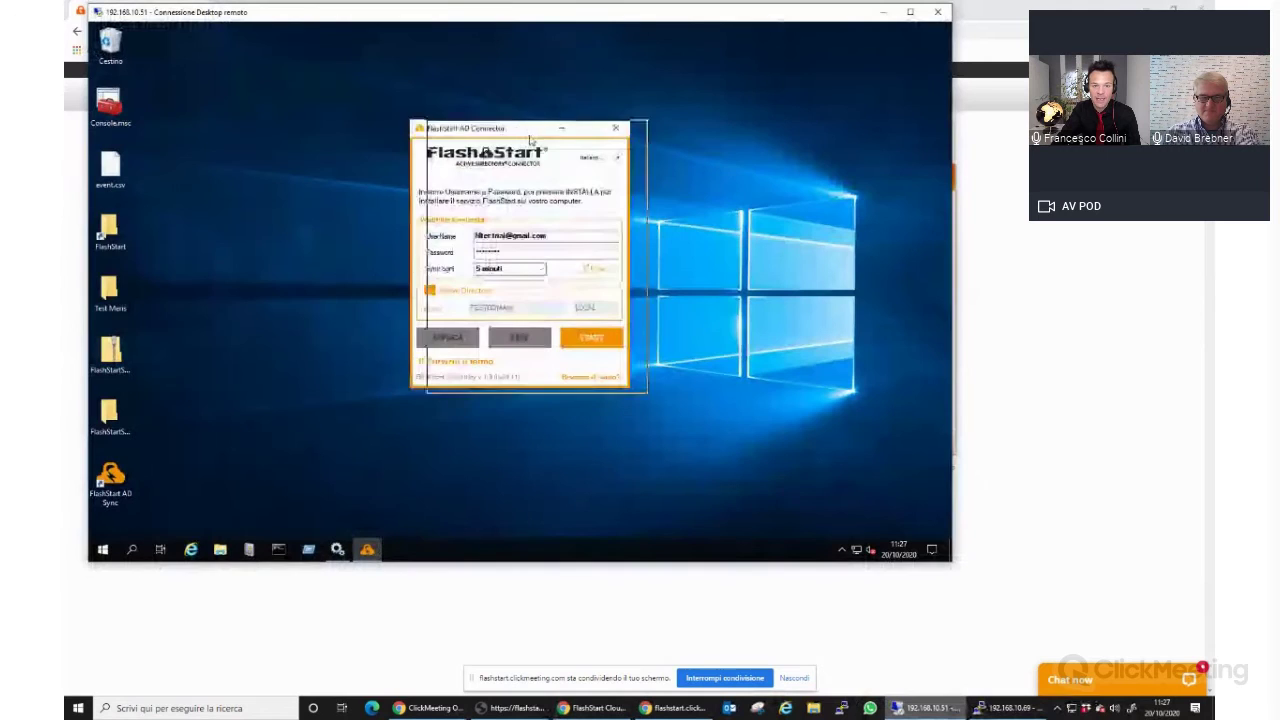
Switch AD Connector to English, sync 11 users and 52 groups, and minimize the remote desktop.
click(637, 159)
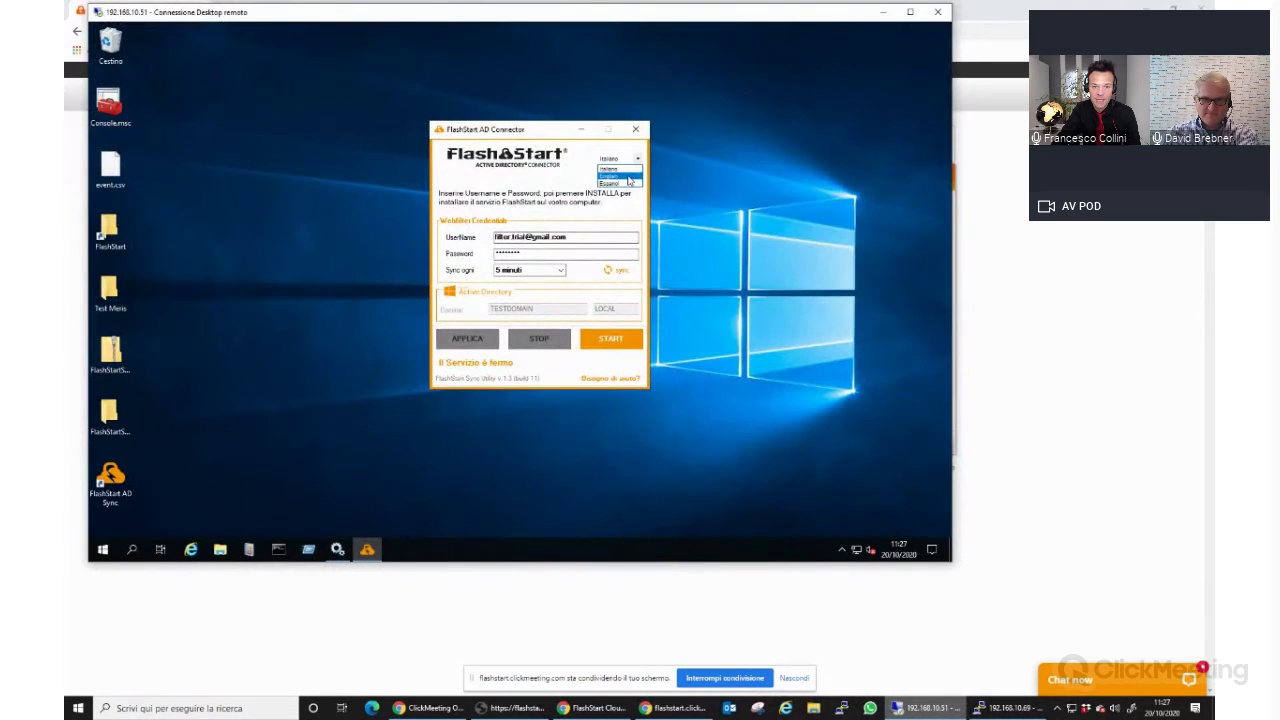
click(627, 176)
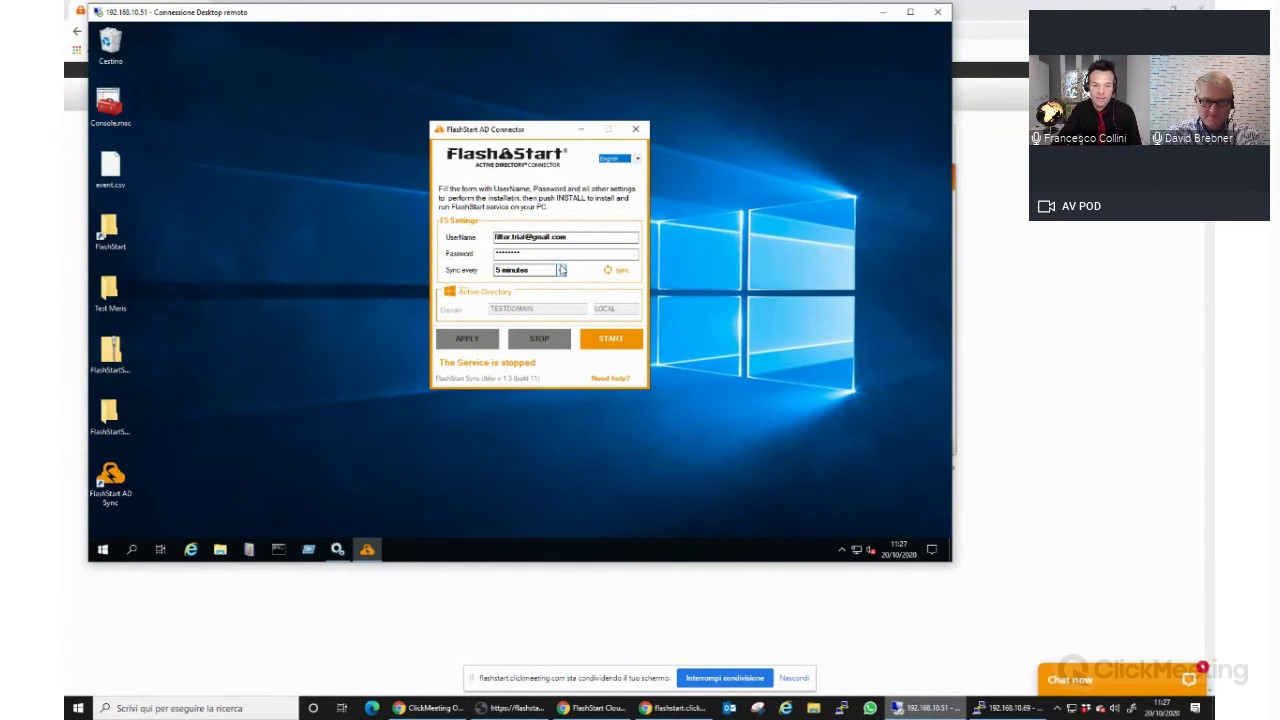
click(623, 271)
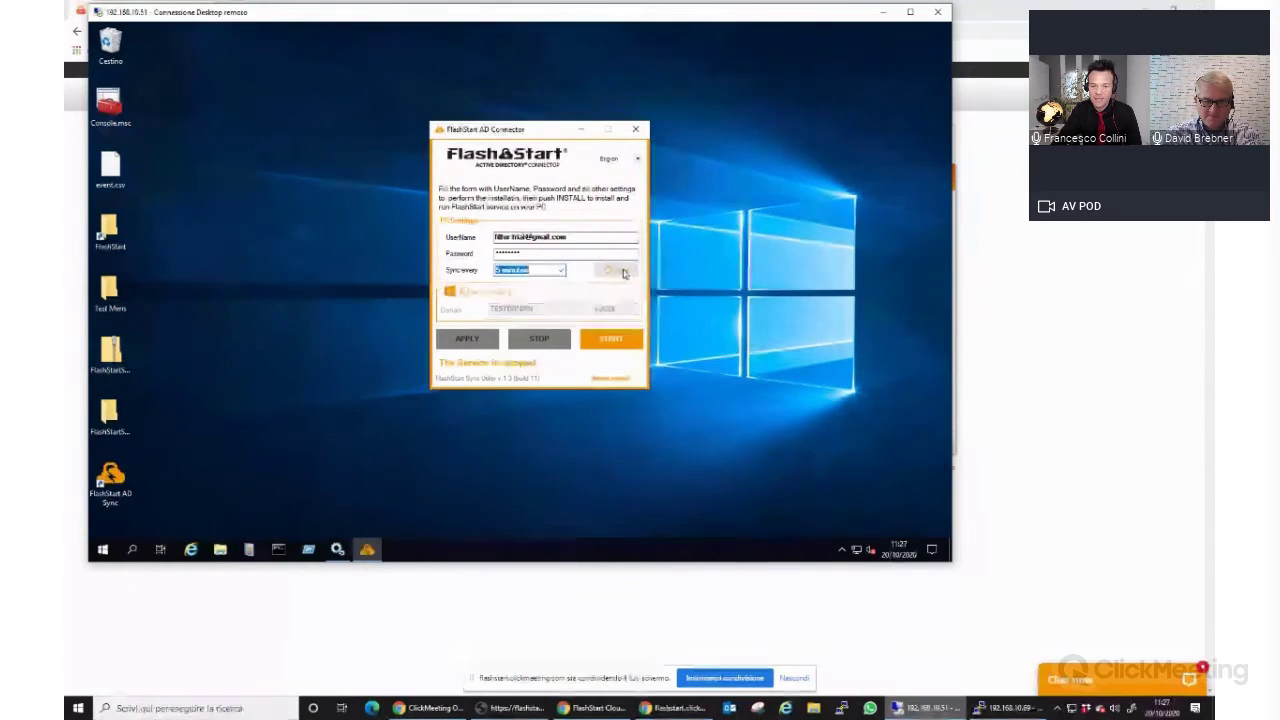
click(518, 328)
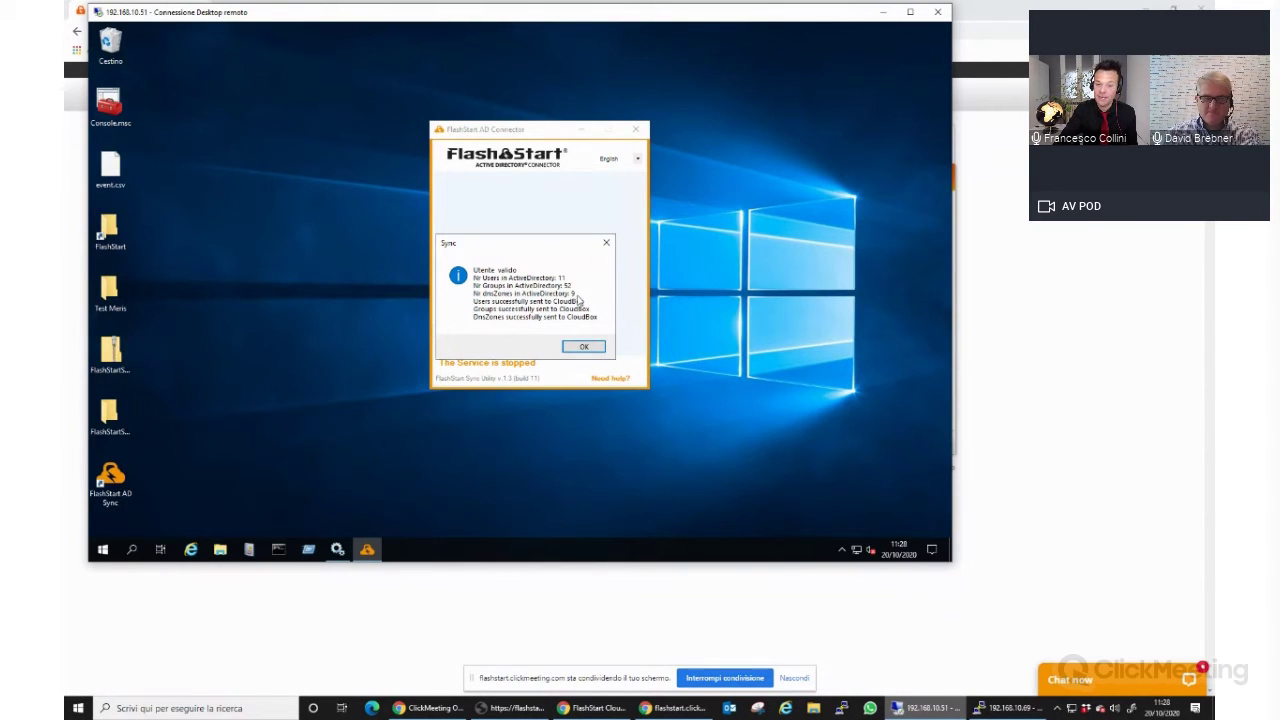
click(582, 347)
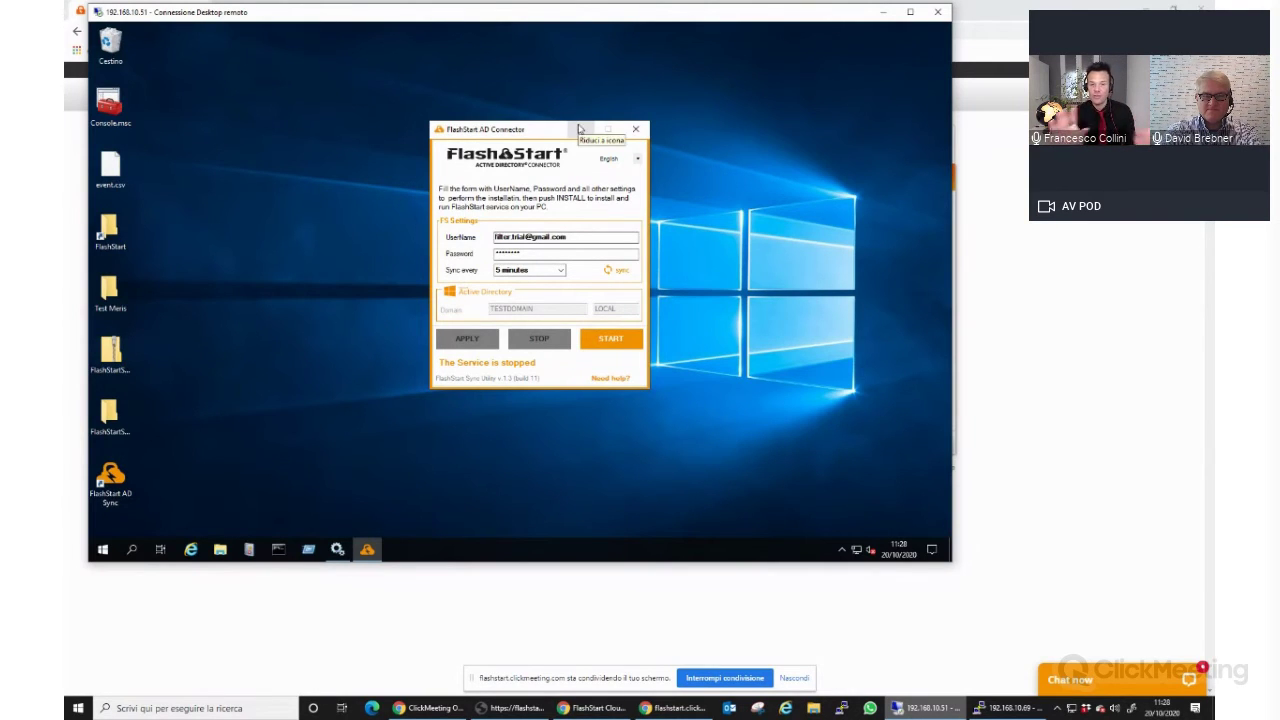
click(883, 11)
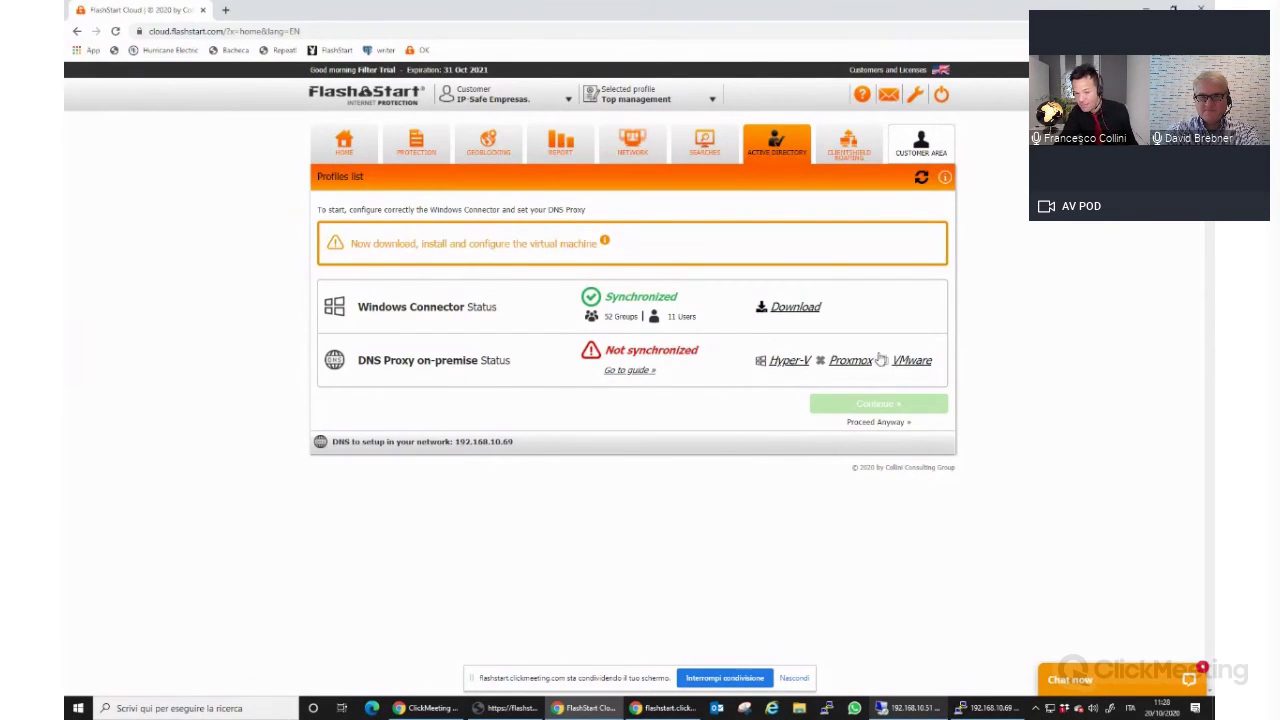
Read the DNS Proxy guide's 2 GB memory requirement, close it, and bring the PuTTY console forward.
click(646, 371)
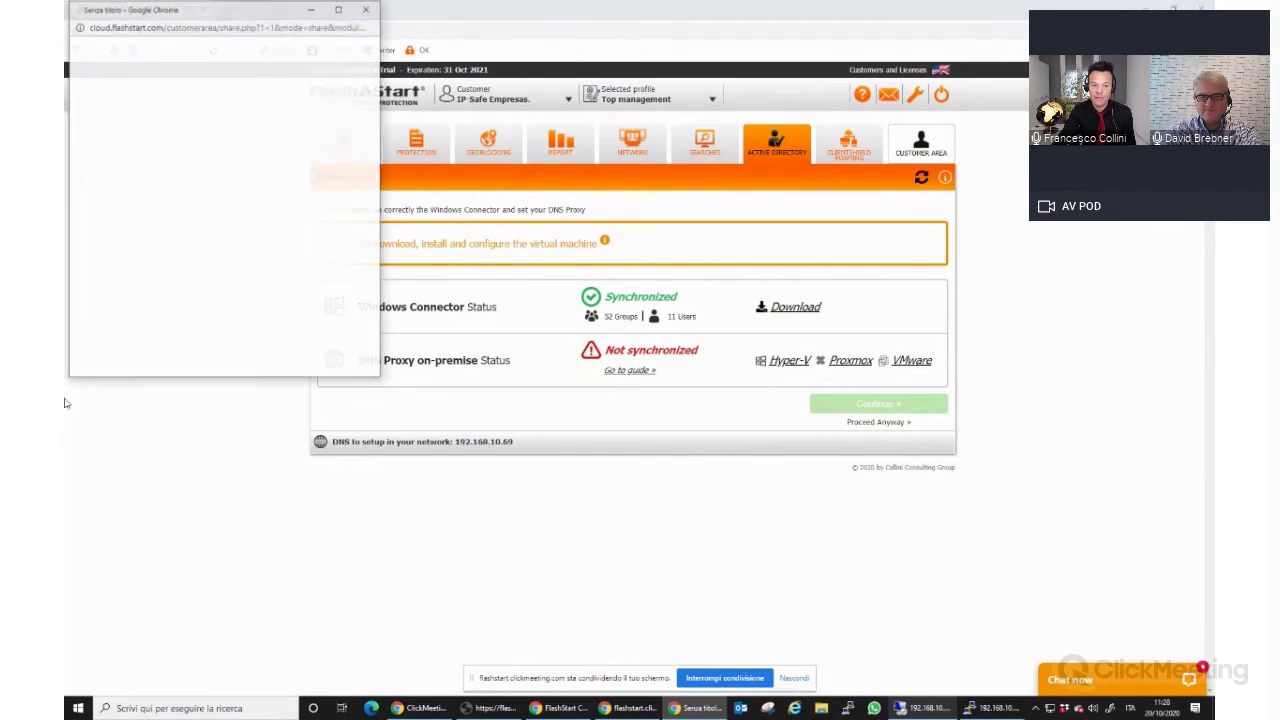
drag(378, 373, 808, 597)
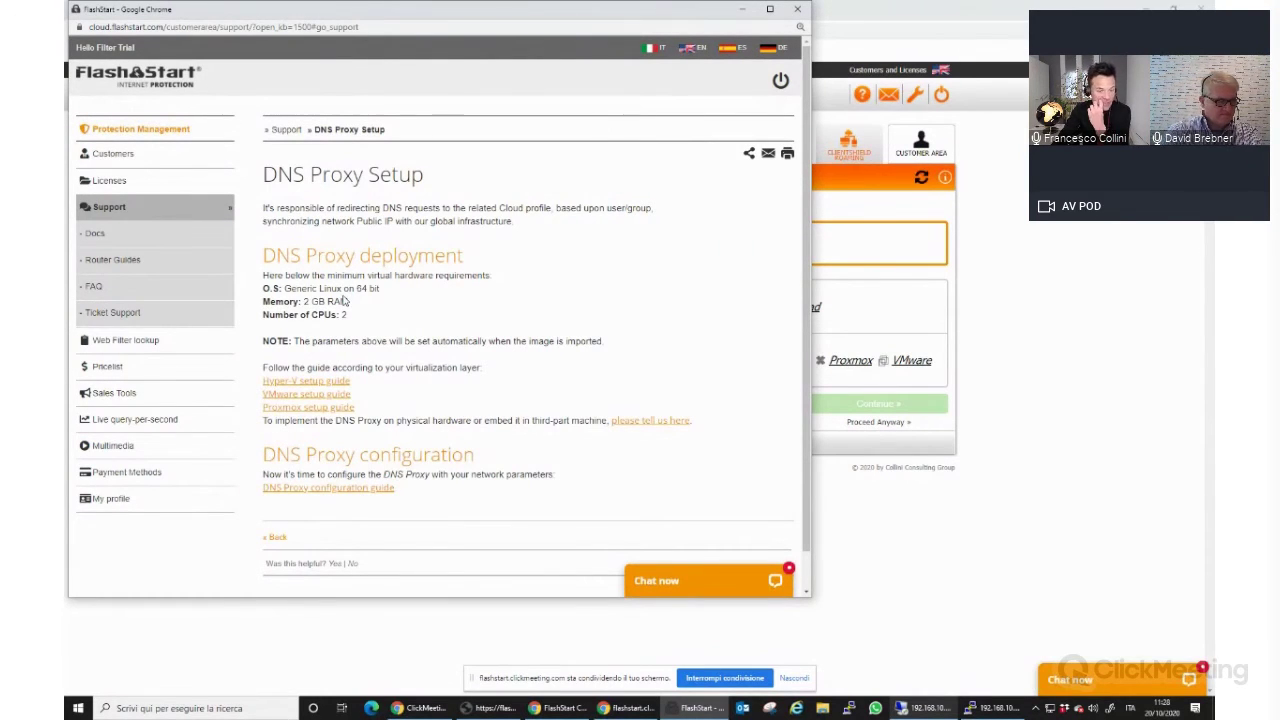
drag(303, 301, 322, 301)
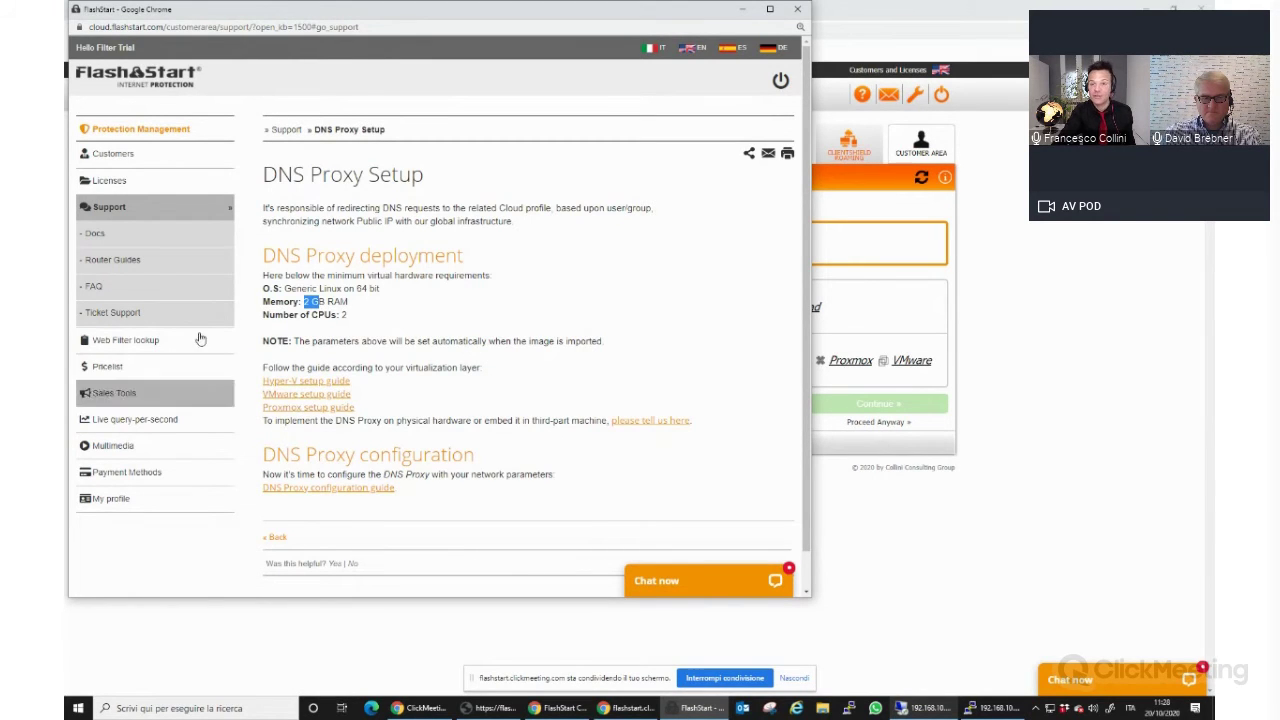
click(797, 9)
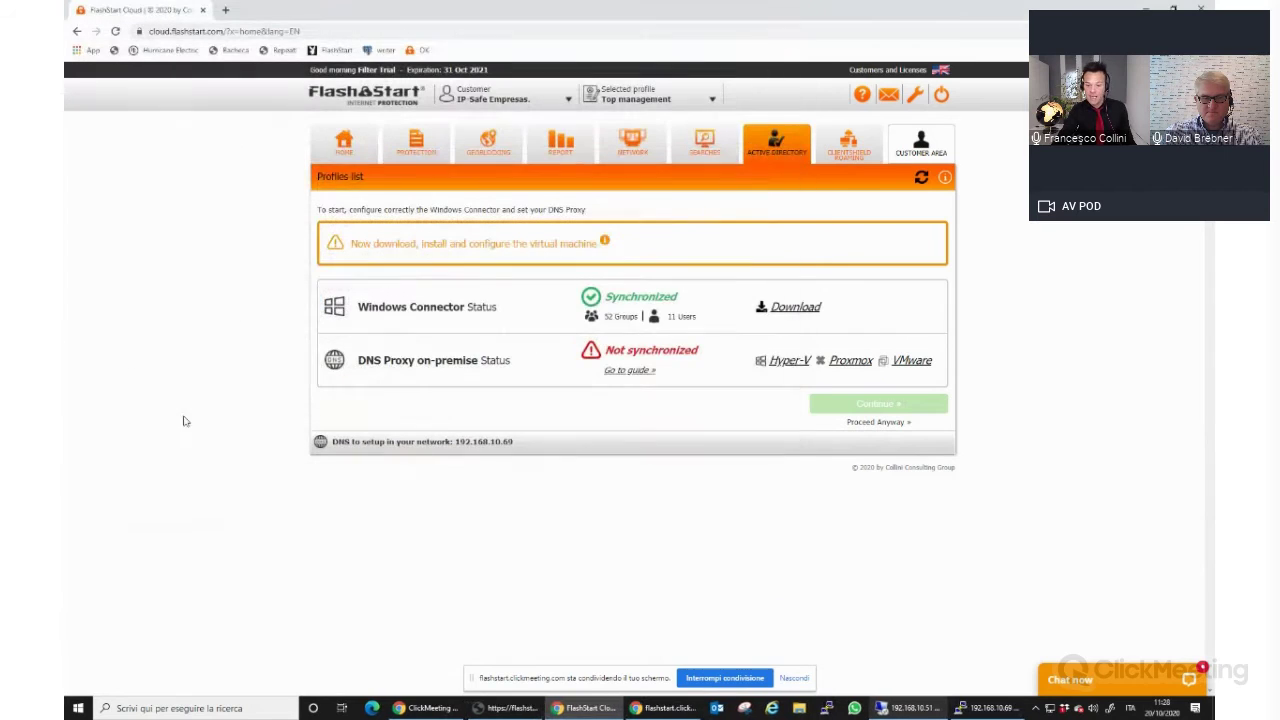
click(1016, 710)
drag(692, 153, 725, 114)
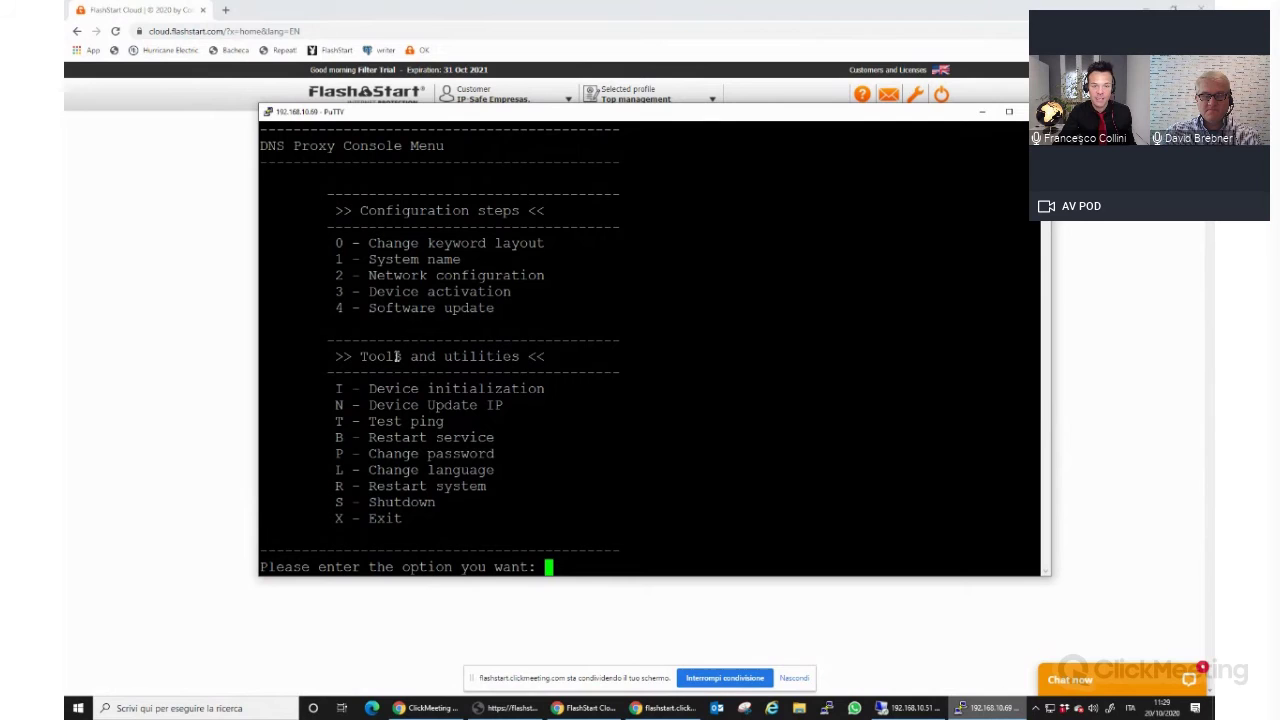
In the PuTTY console menu, keep the proxy's system name and network settings unchanged.
text(1)
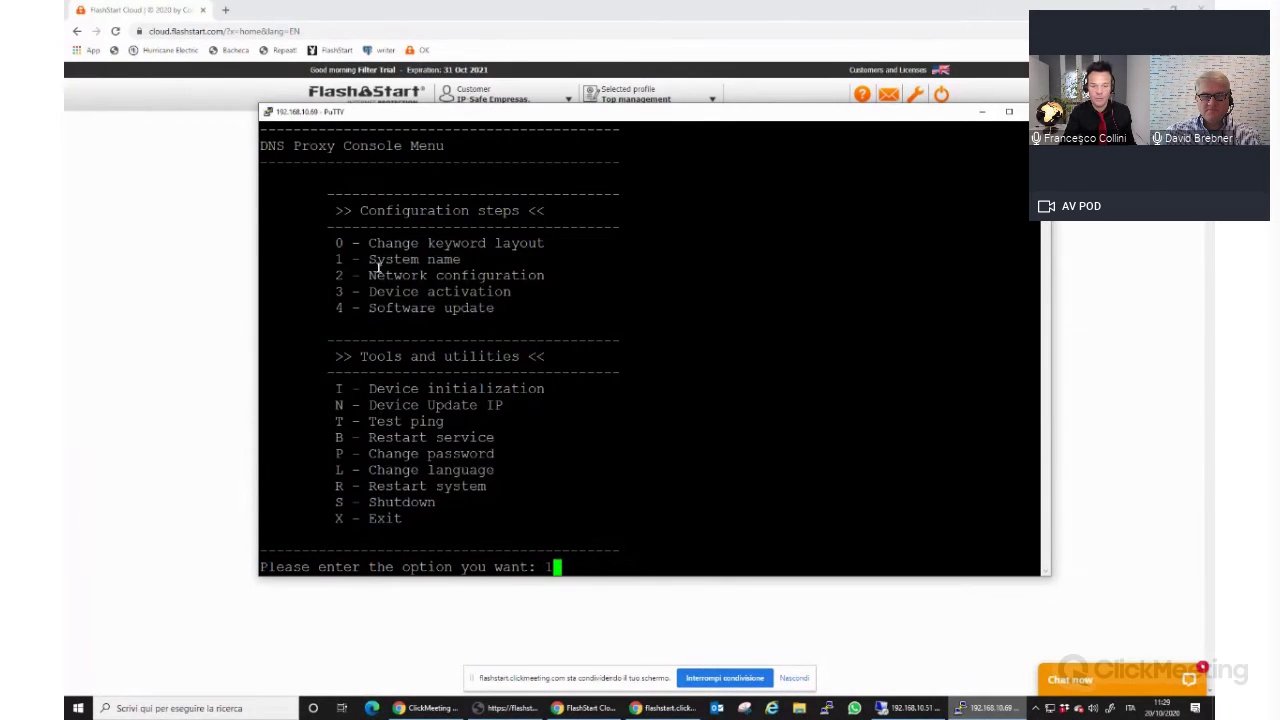
key(Return)
text(n)
key(Return)
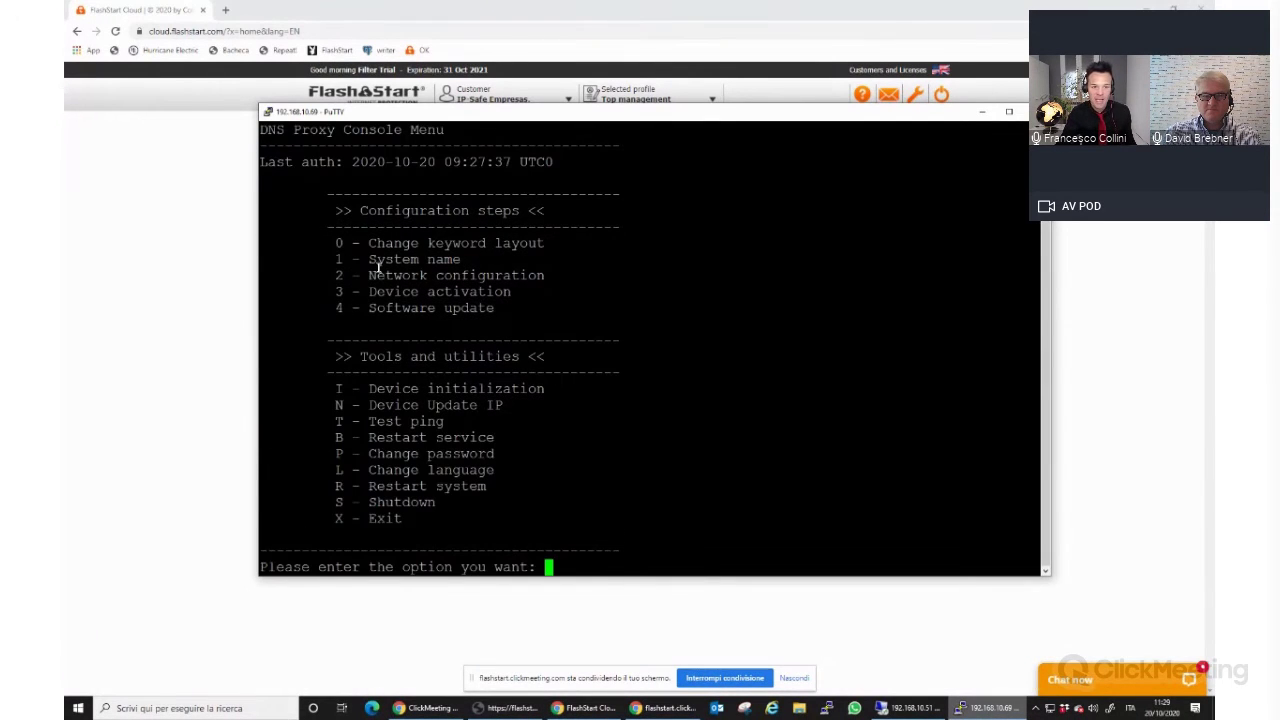
text(2)
key(Return)
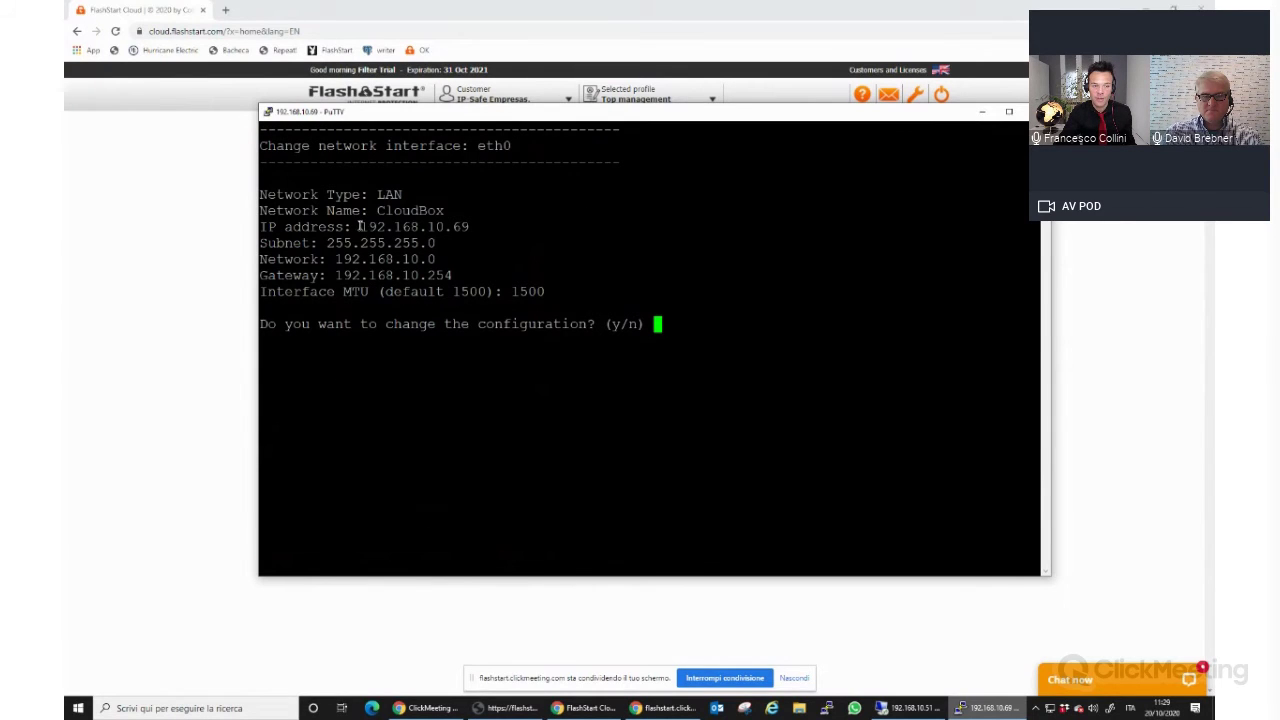
drag(356, 226, 443, 226)
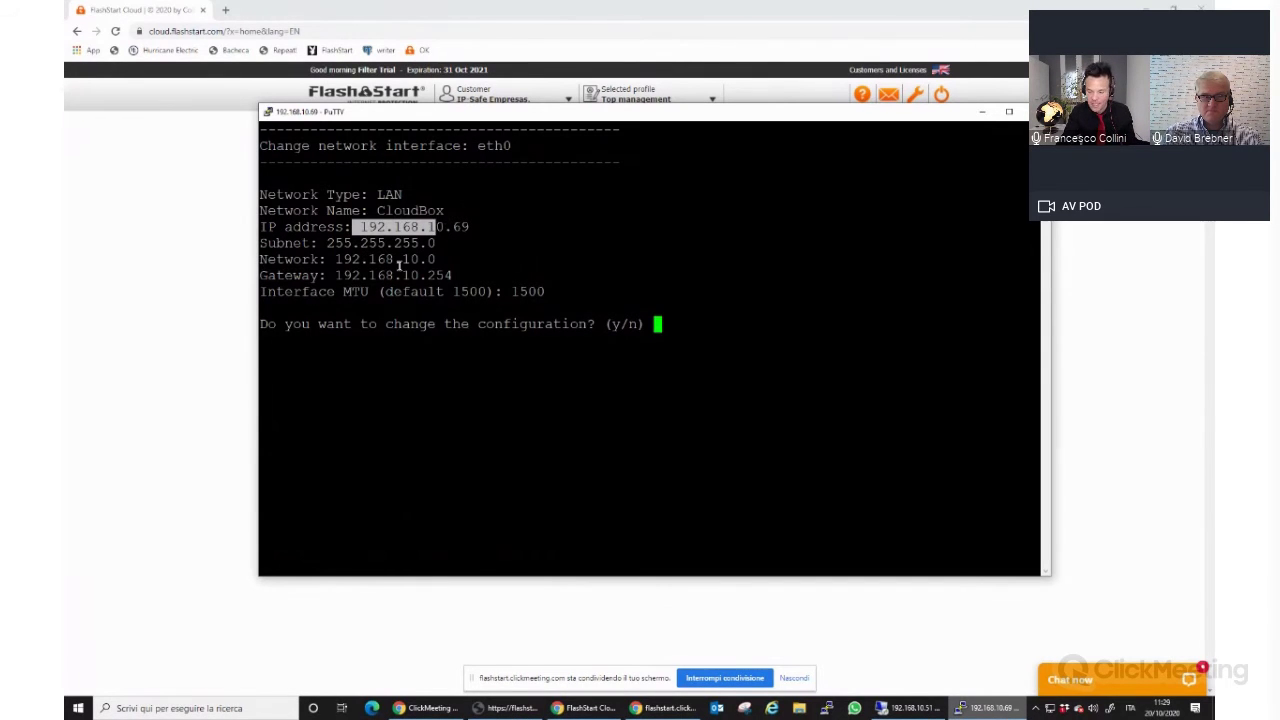
key(n)
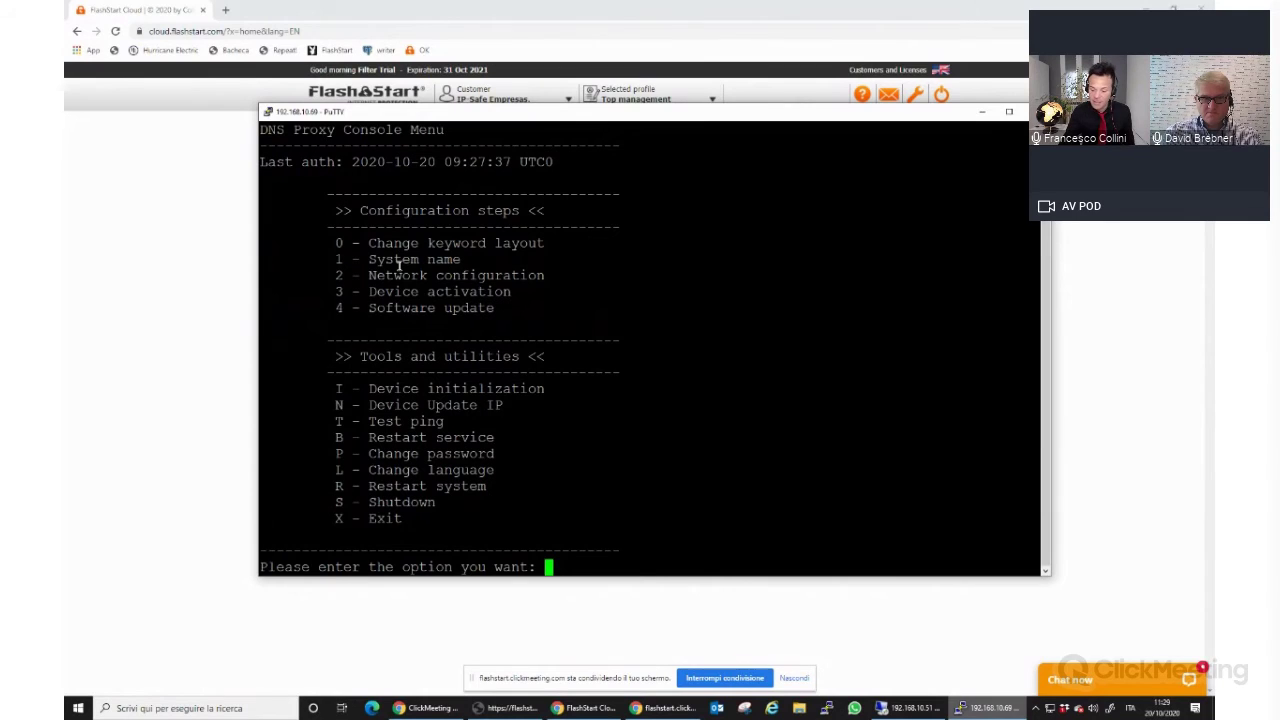
Activate the DNS Proxy by entering the FlashStart account username and password.
text(3)
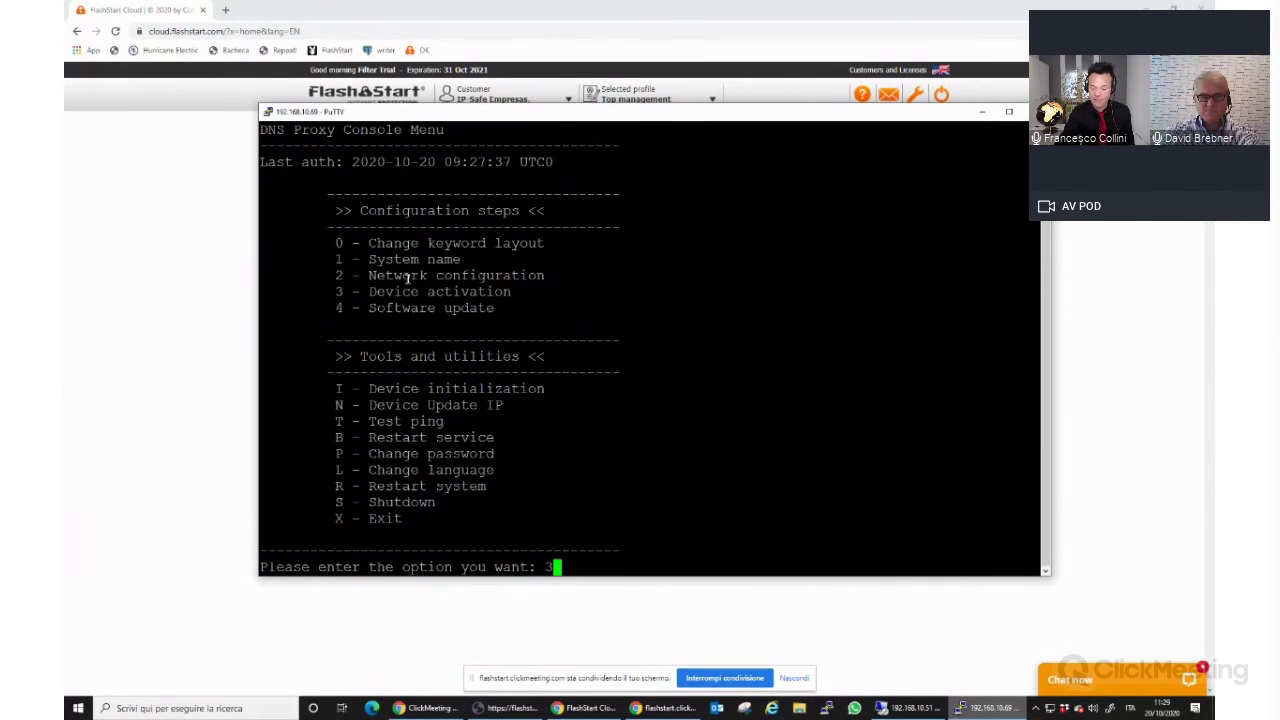
key(Return)
text(y)
key(Return)
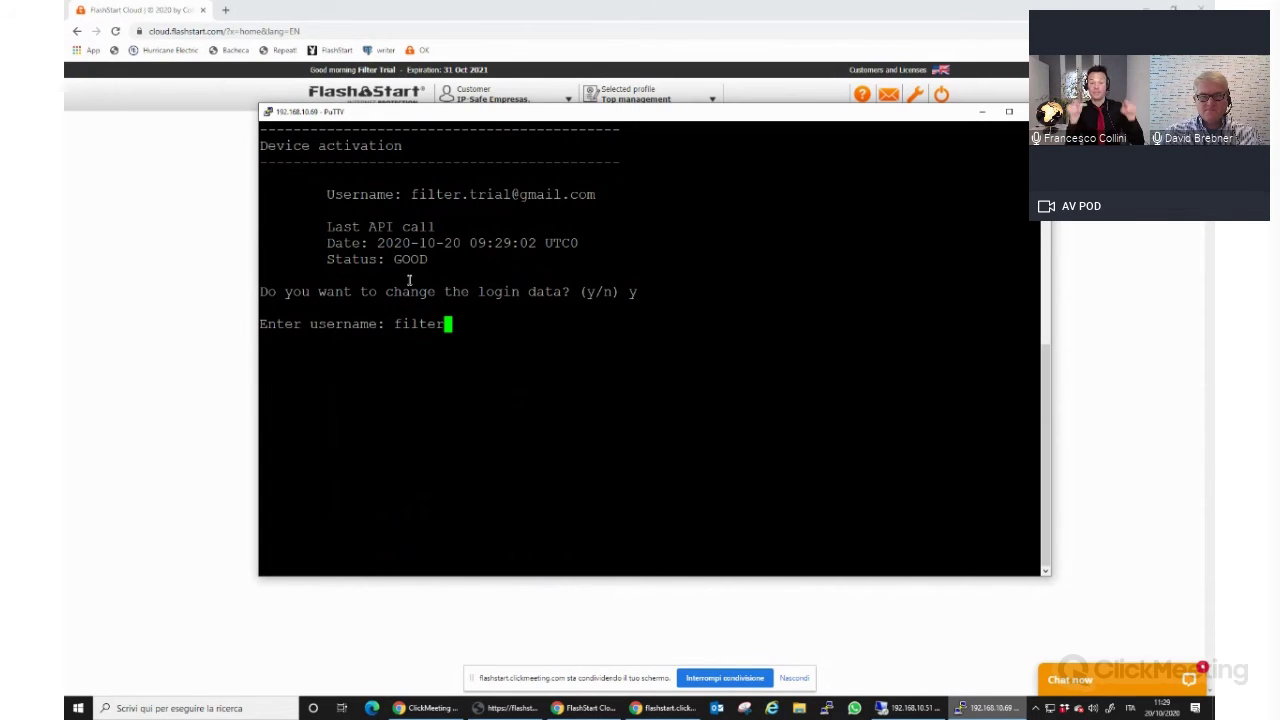
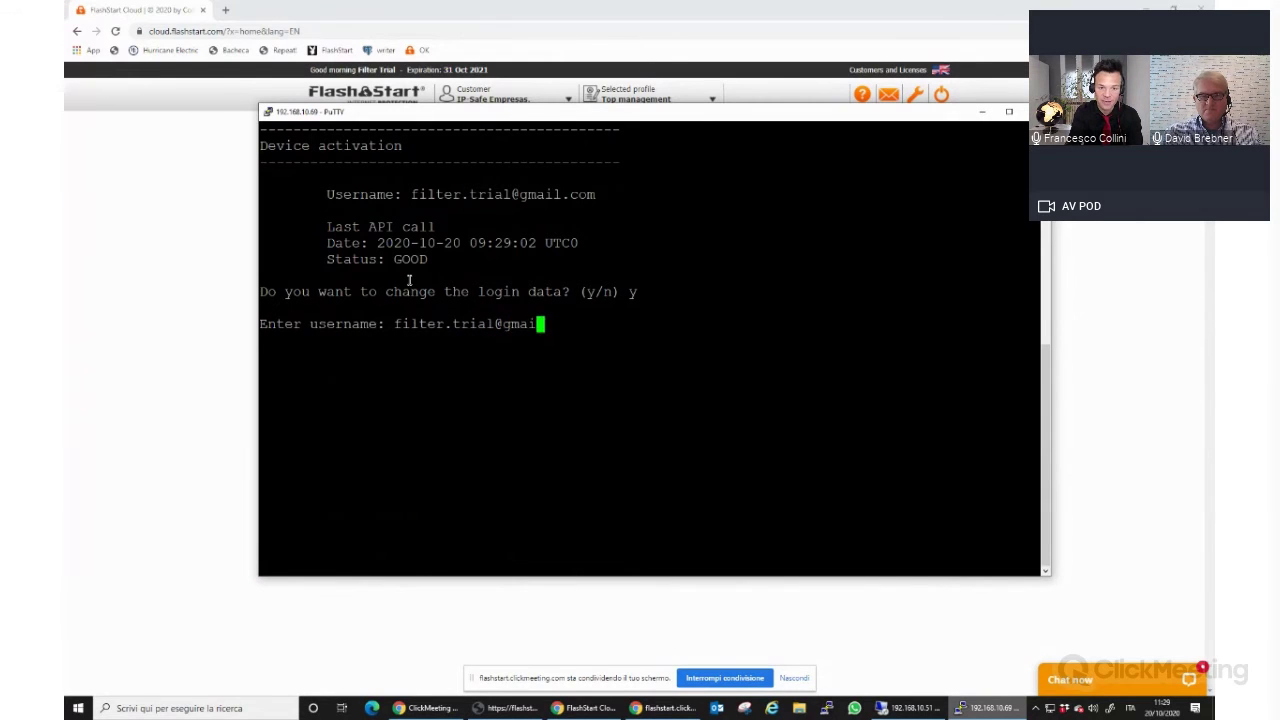
key(Return)
text(********)
key(Return)
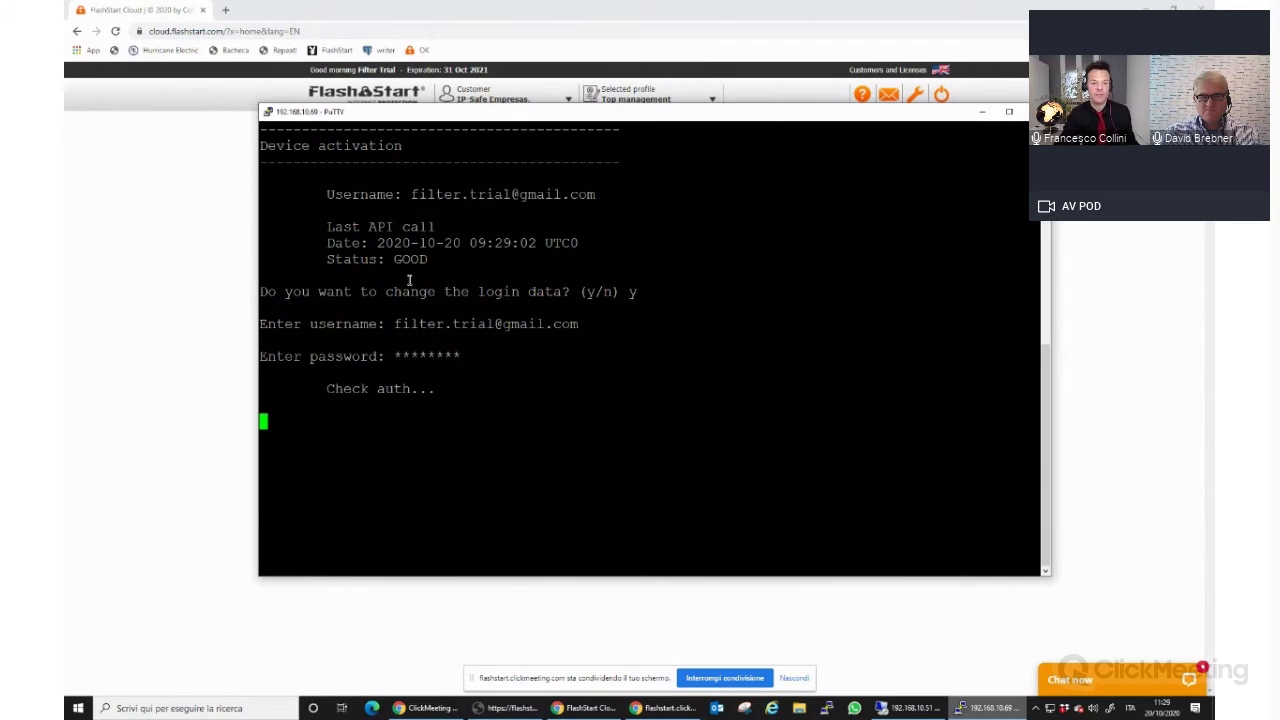
Confirm the device activation status reads GOOD, then return to the FlashStart Cloud page.
text(n)
key(Return)
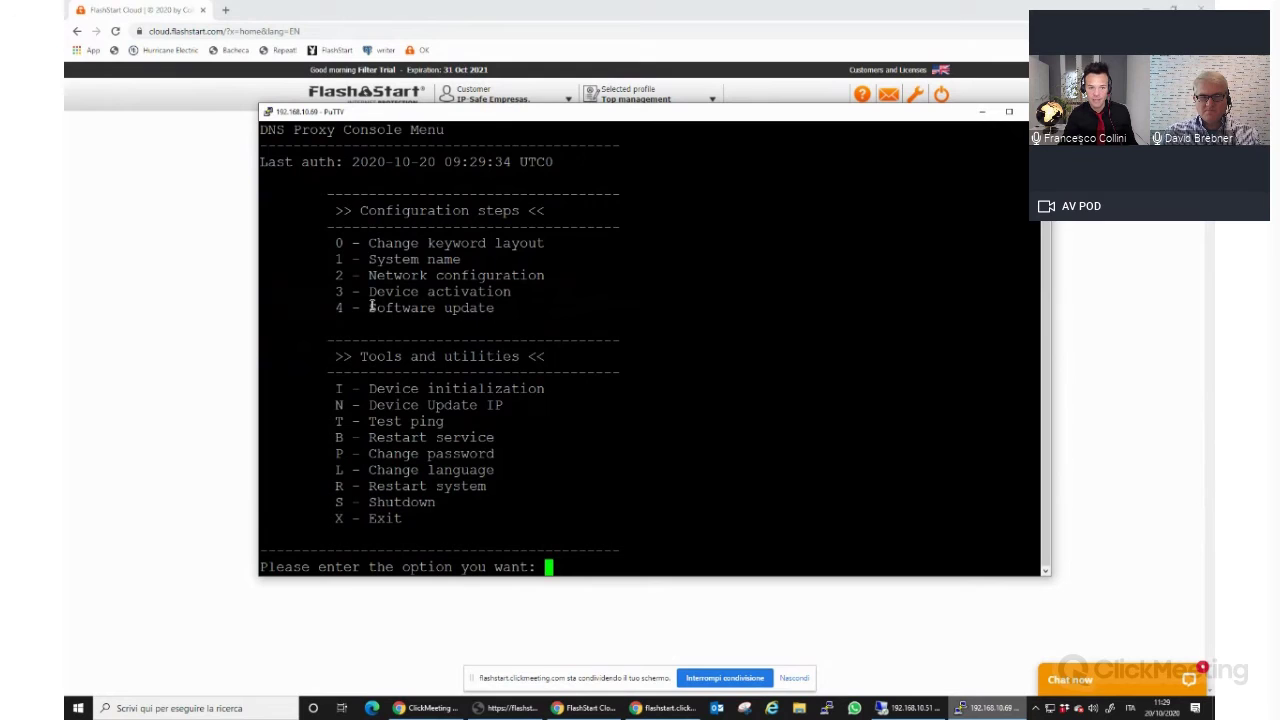
text(3)
key(Return)
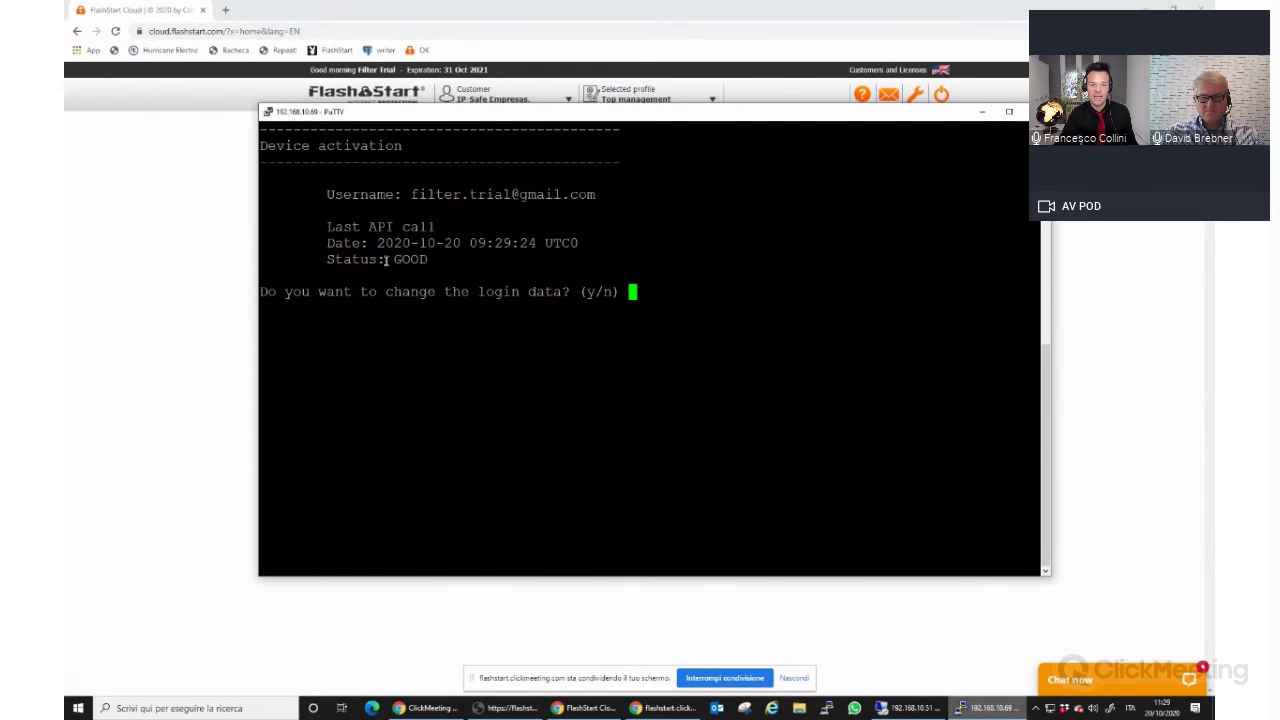
double_click(408, 261)
text(n)
key(Return)
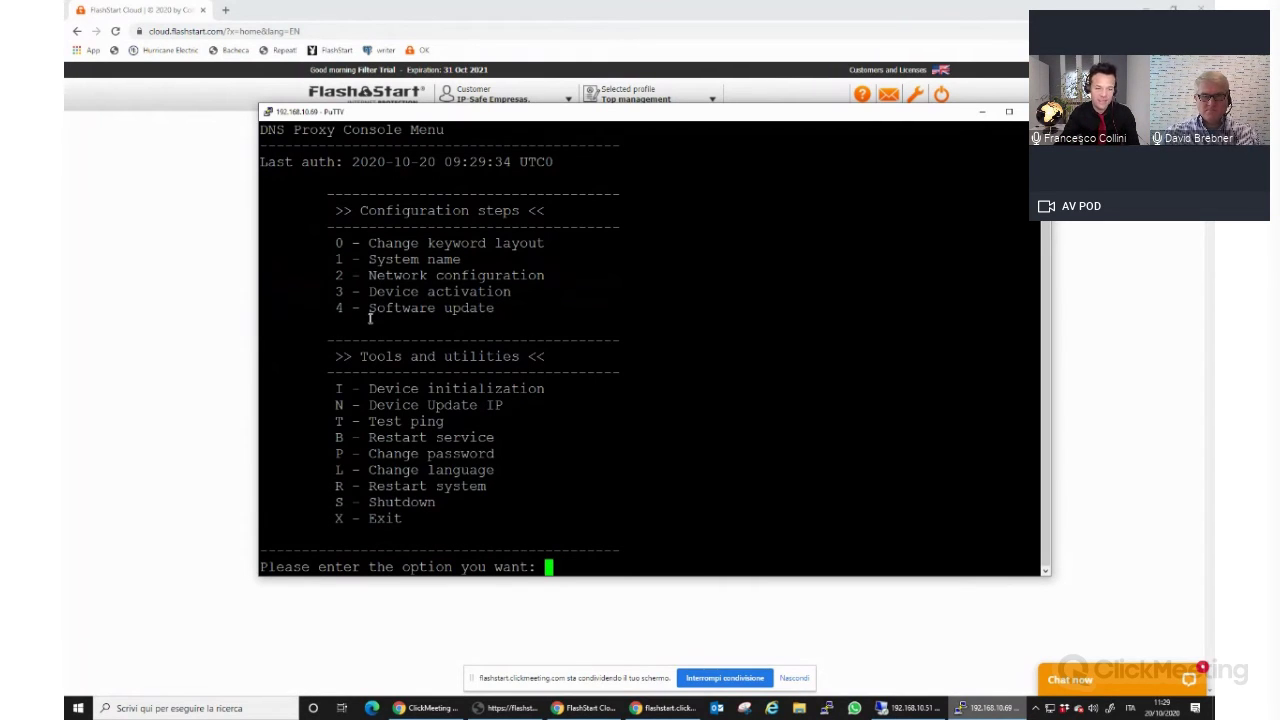
drag(336, 356, 503, 511)
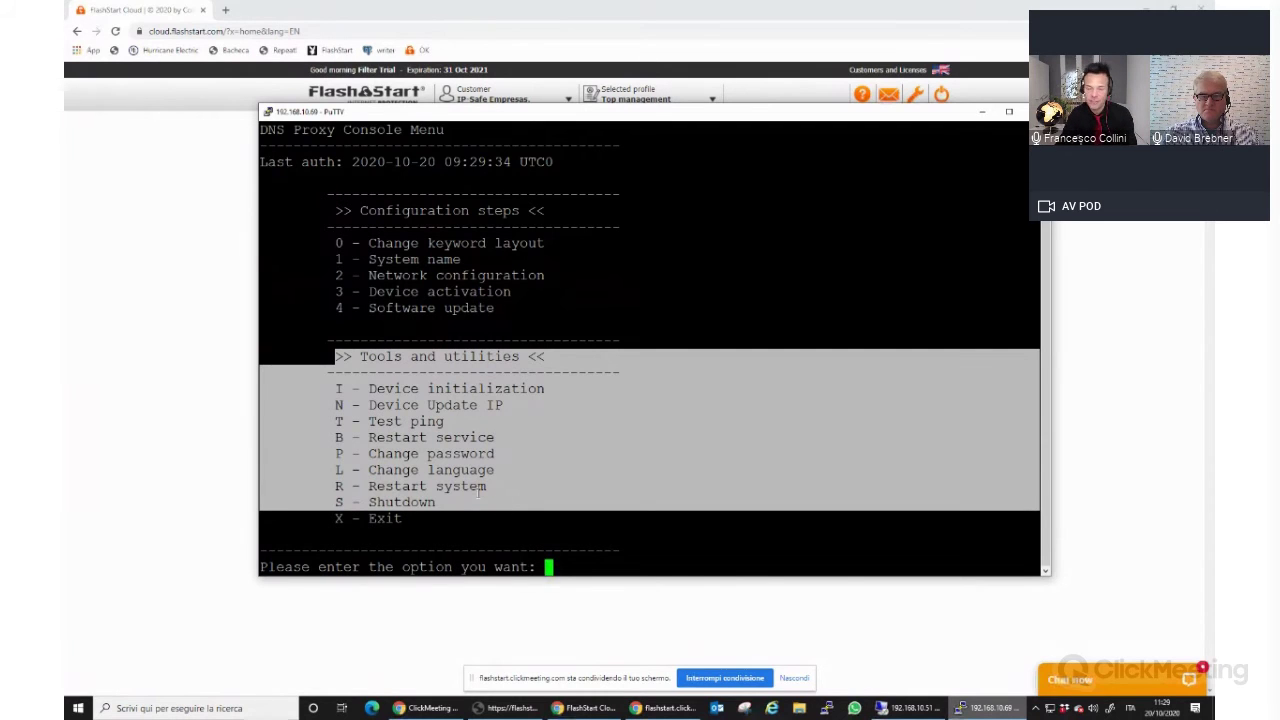
click(65, 318)
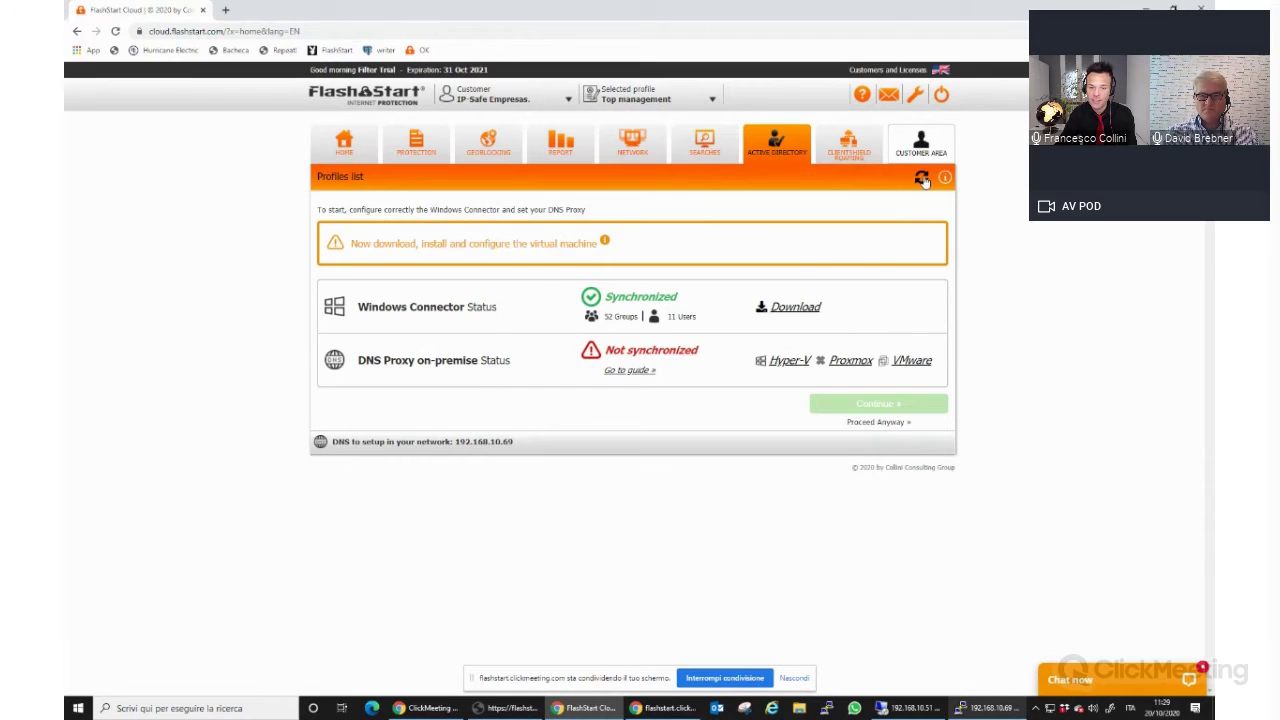
Refresh the profiles list to show DNS Proxy synchronized, then open Employee's Users, Groups and IP.
click(921, 178)
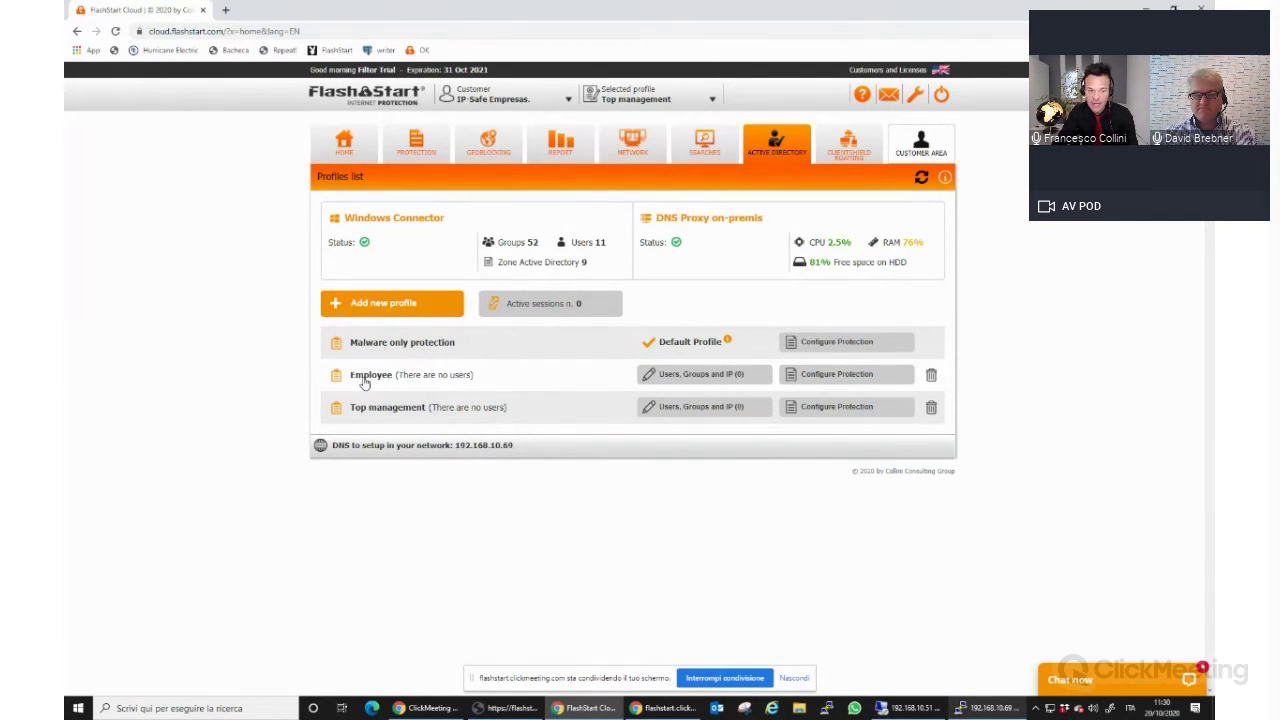
click(745, 378)
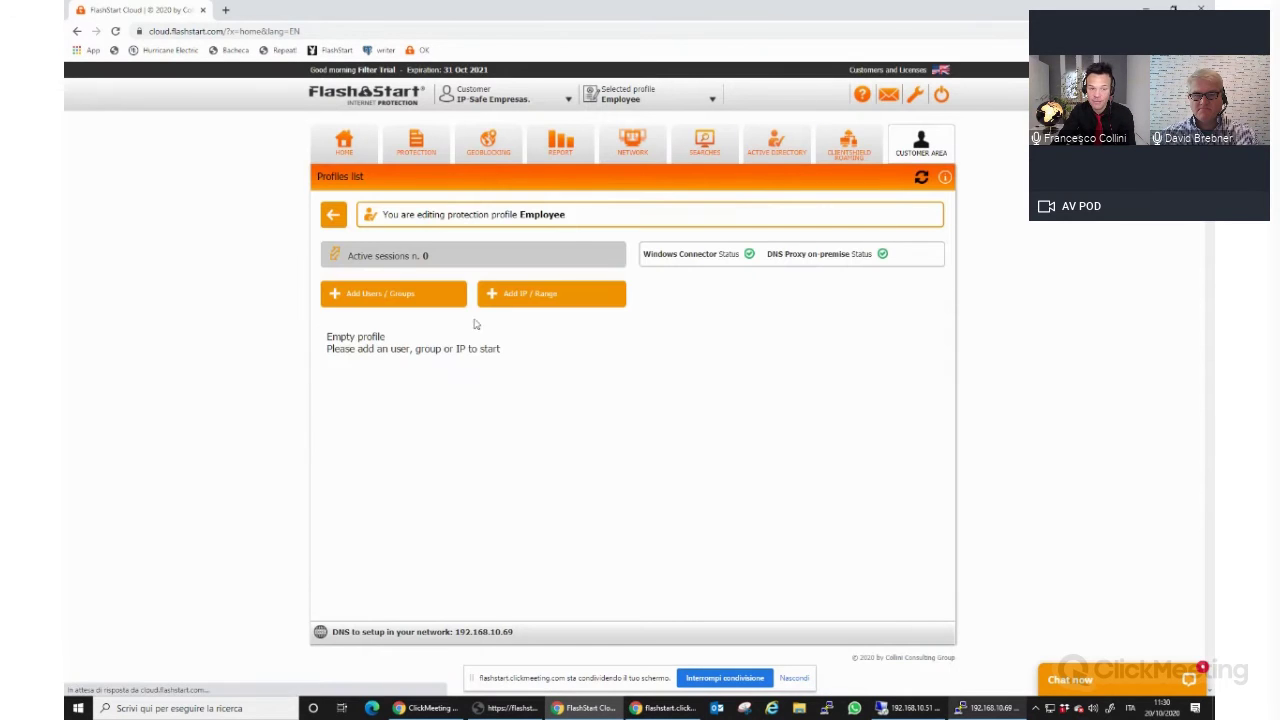
Browse the directory groups and users for Employee, then close the link dialog without saving.
click(433, 304)
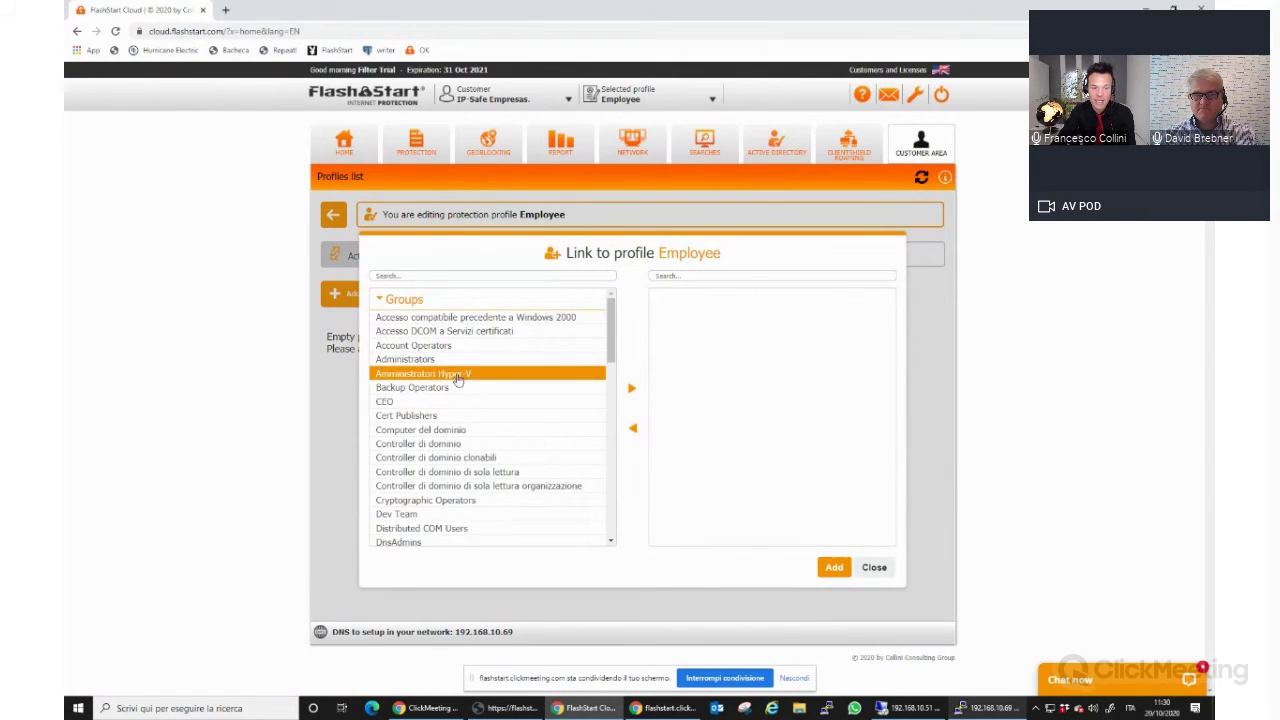
drag(611, 332, 620, 376)
scroll(612, 320, up, 5)
click(405, 300)
click(414, 302)
drag(611, 348, 614, 512)
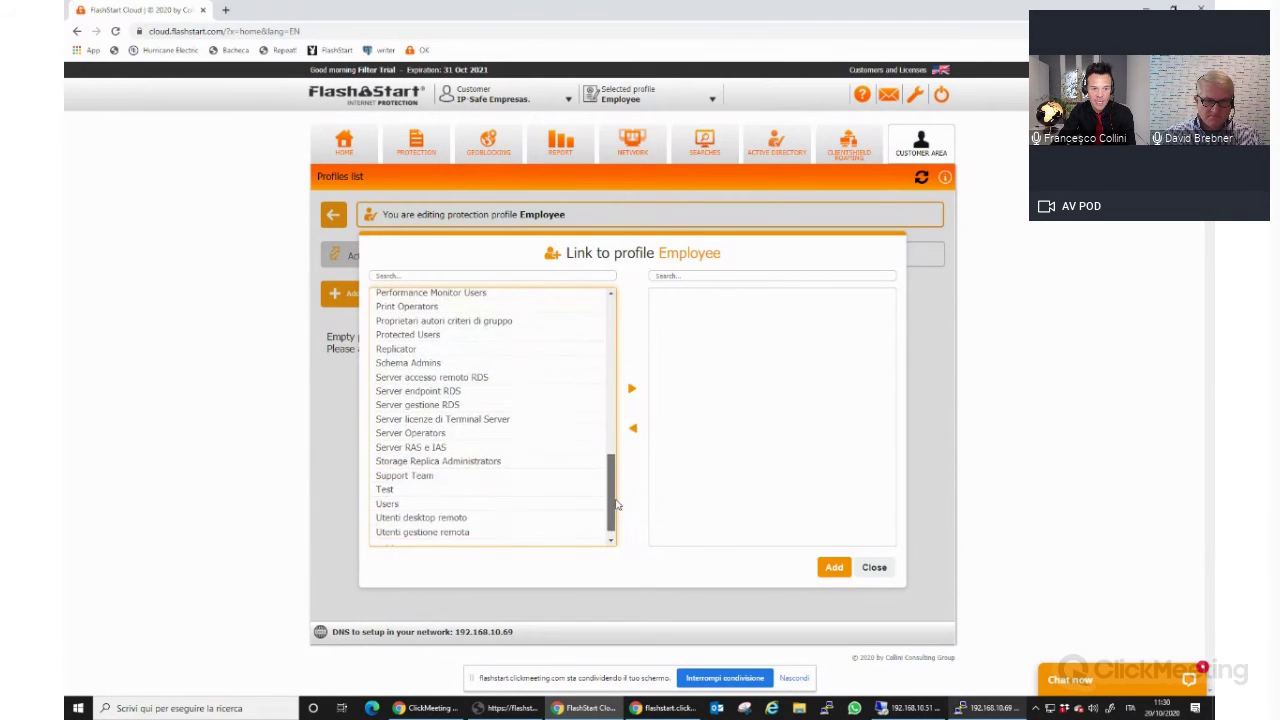
double_click(412, 474)
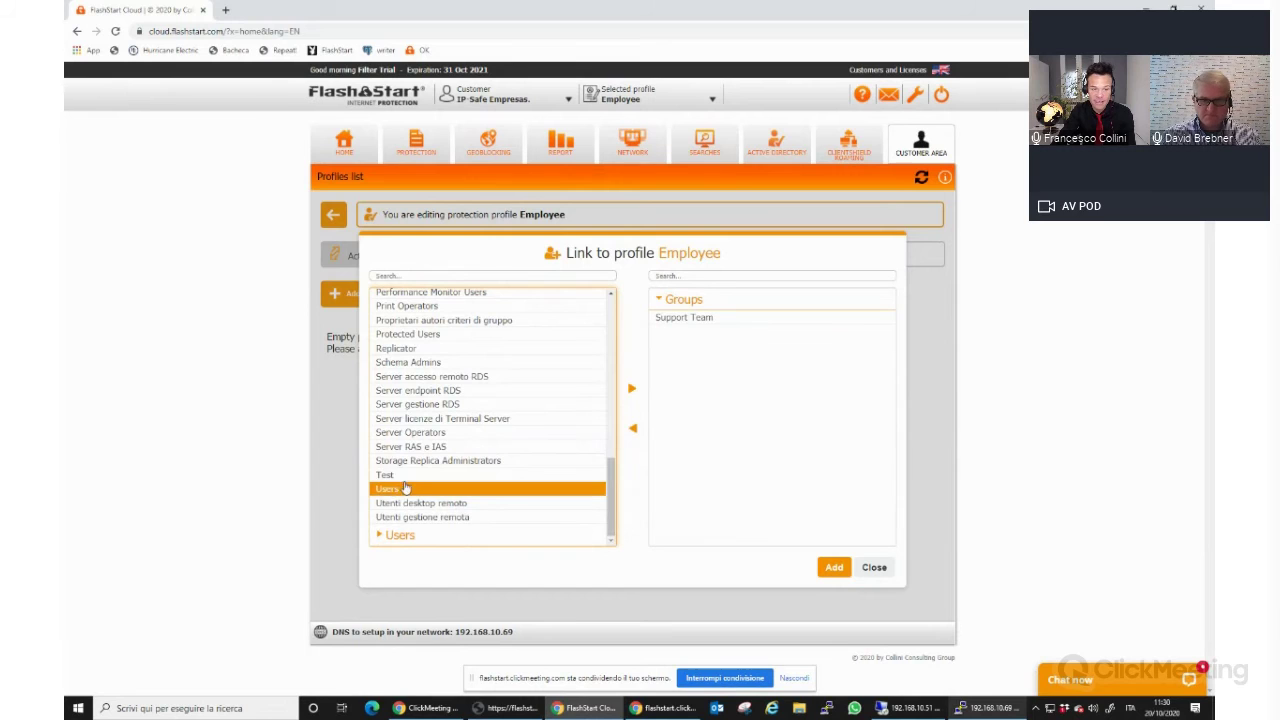
double_click(415, 477)
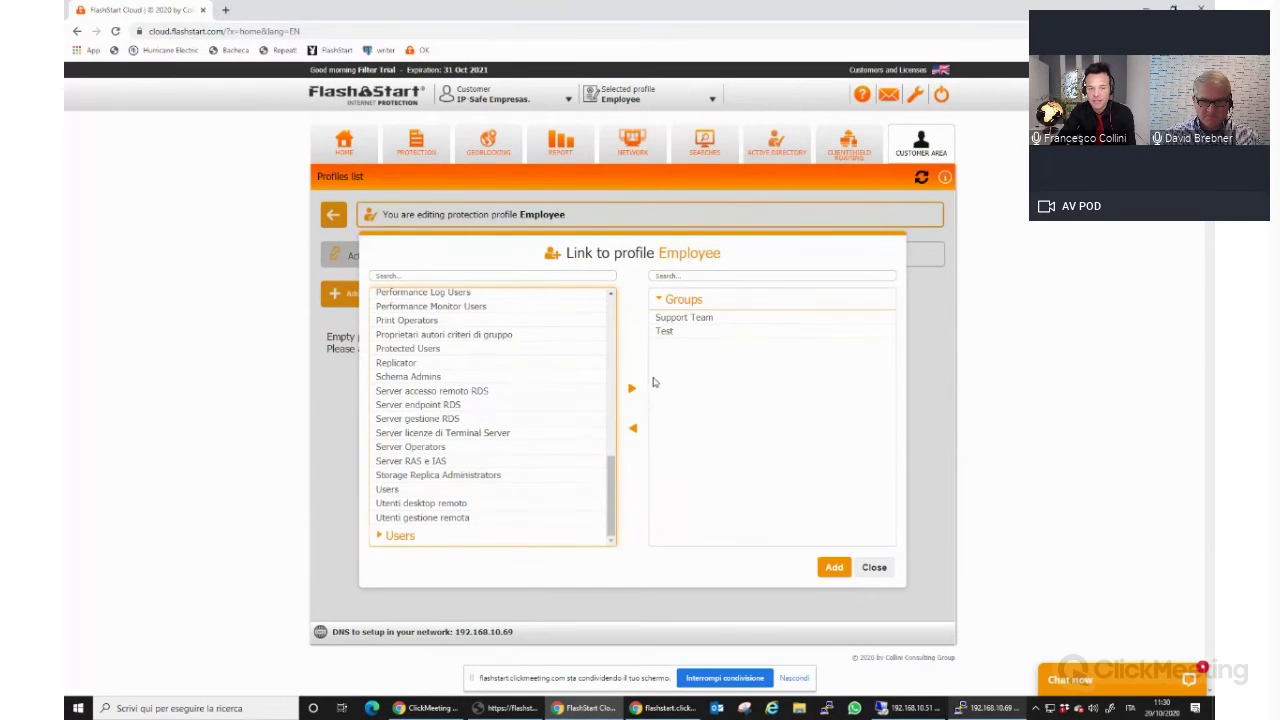
scroll(613, 314, up, 10)
click(408, 299)
click(390, 325)
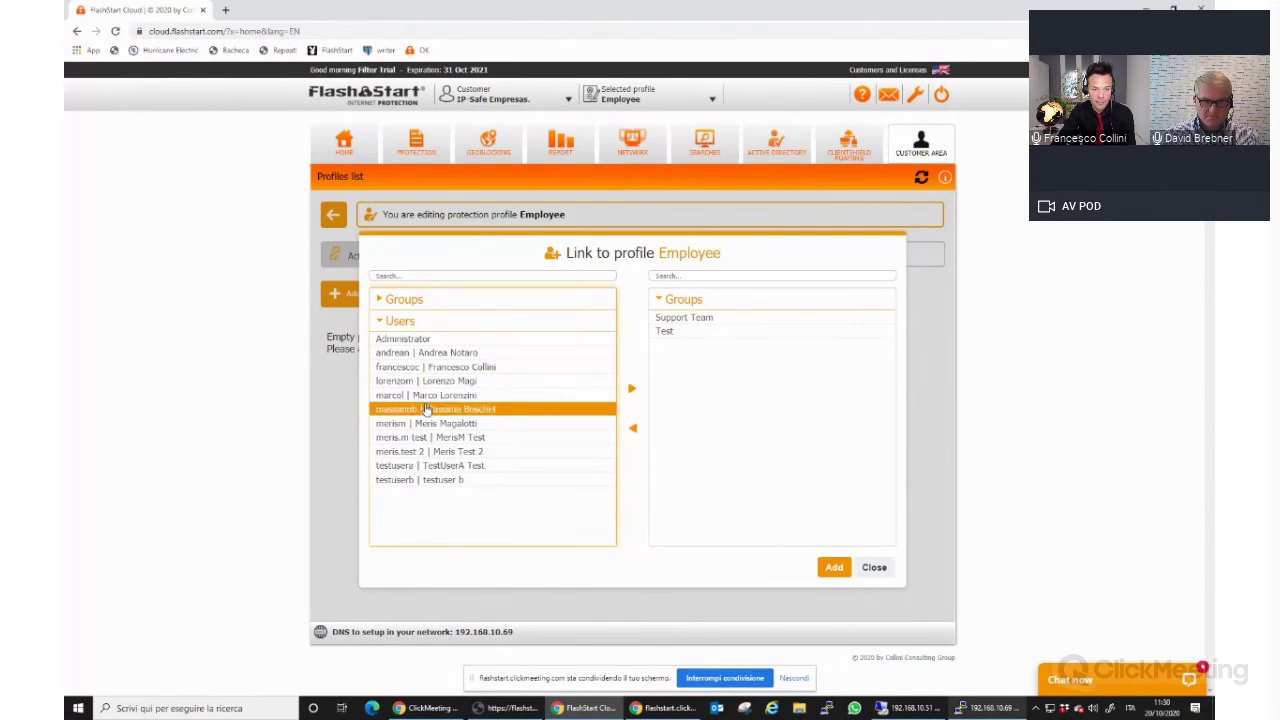
double_click(487, 371)
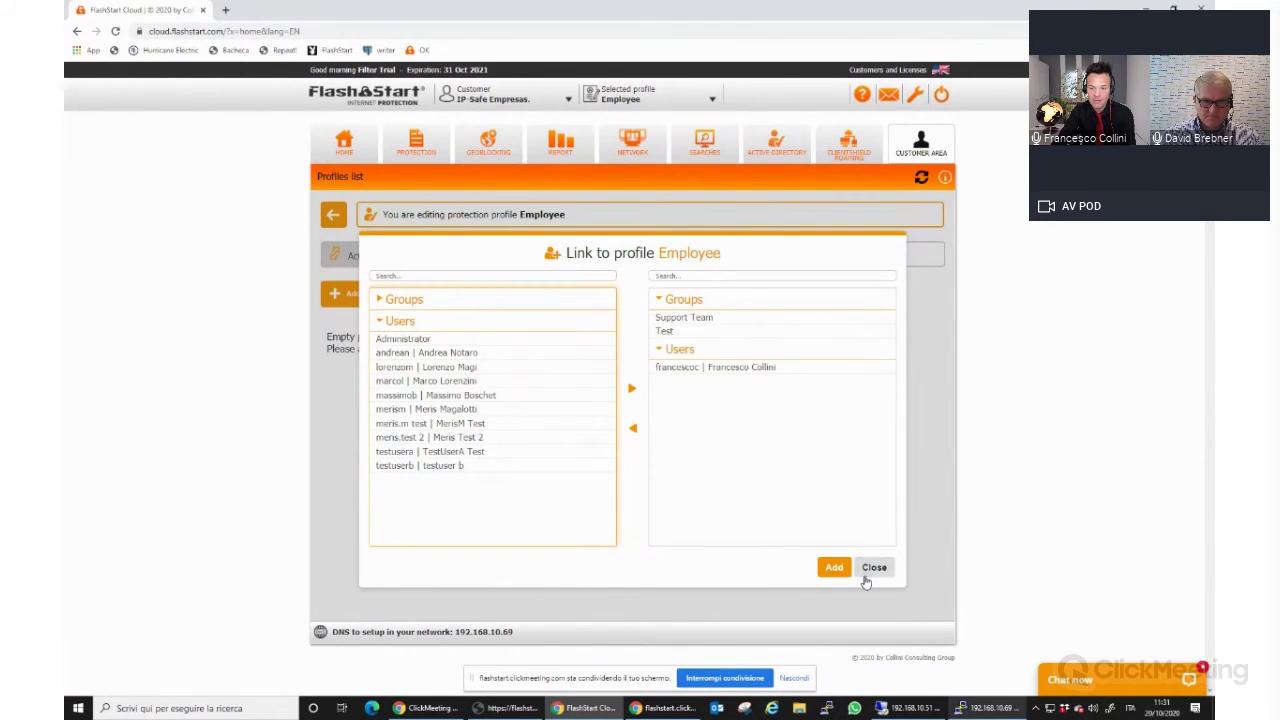
click(874, 568)
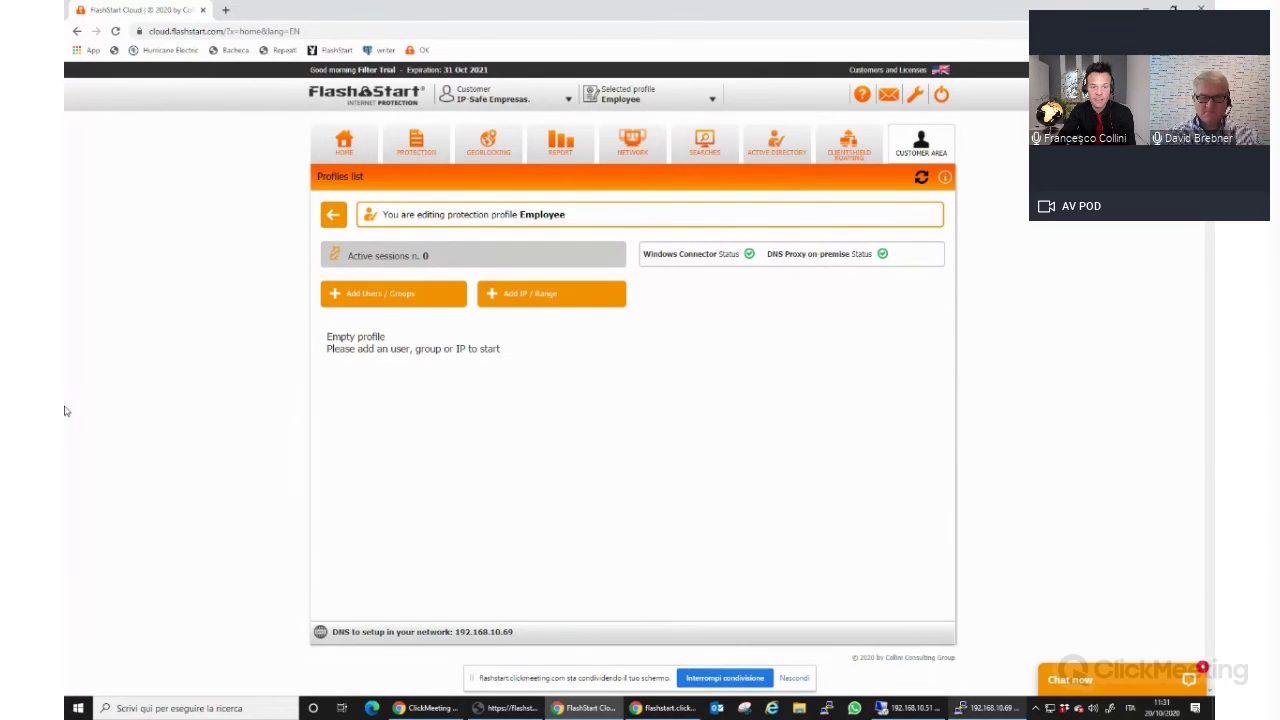
Link the Support Team group and one directory user to Employee, then return to the profiles.
click(423, 308)
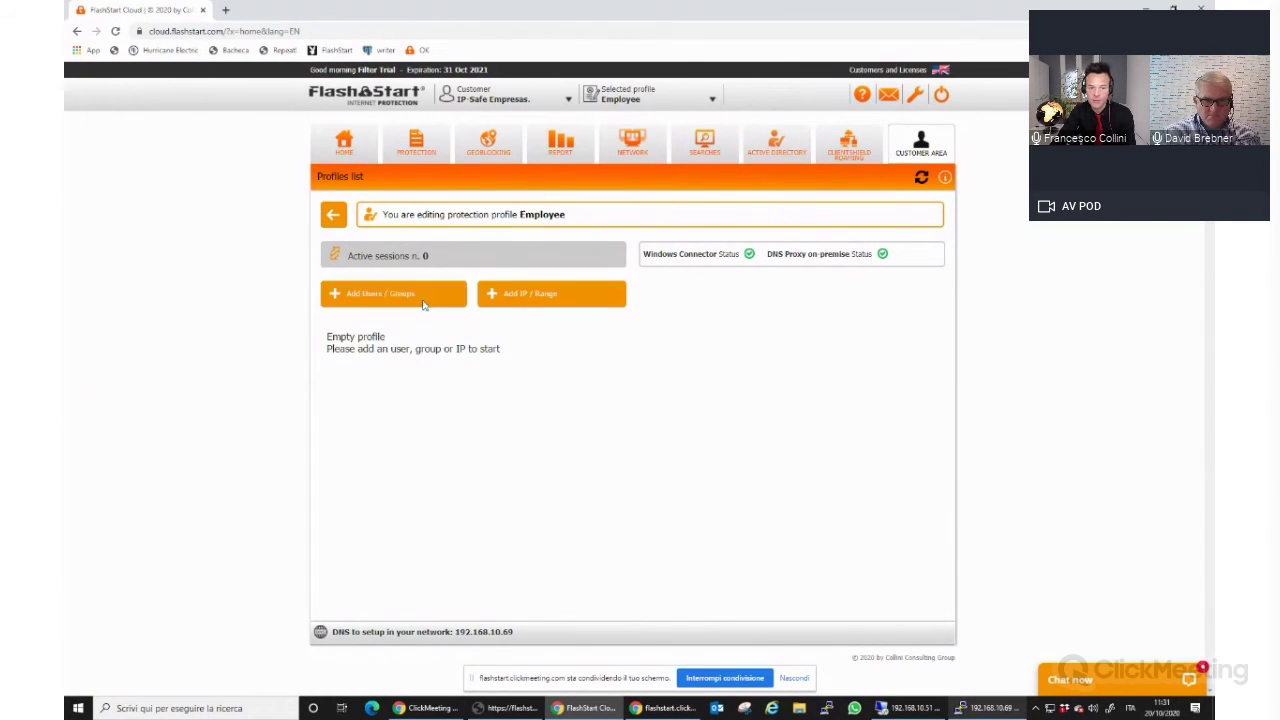
scroll(590, 343, down, 10)
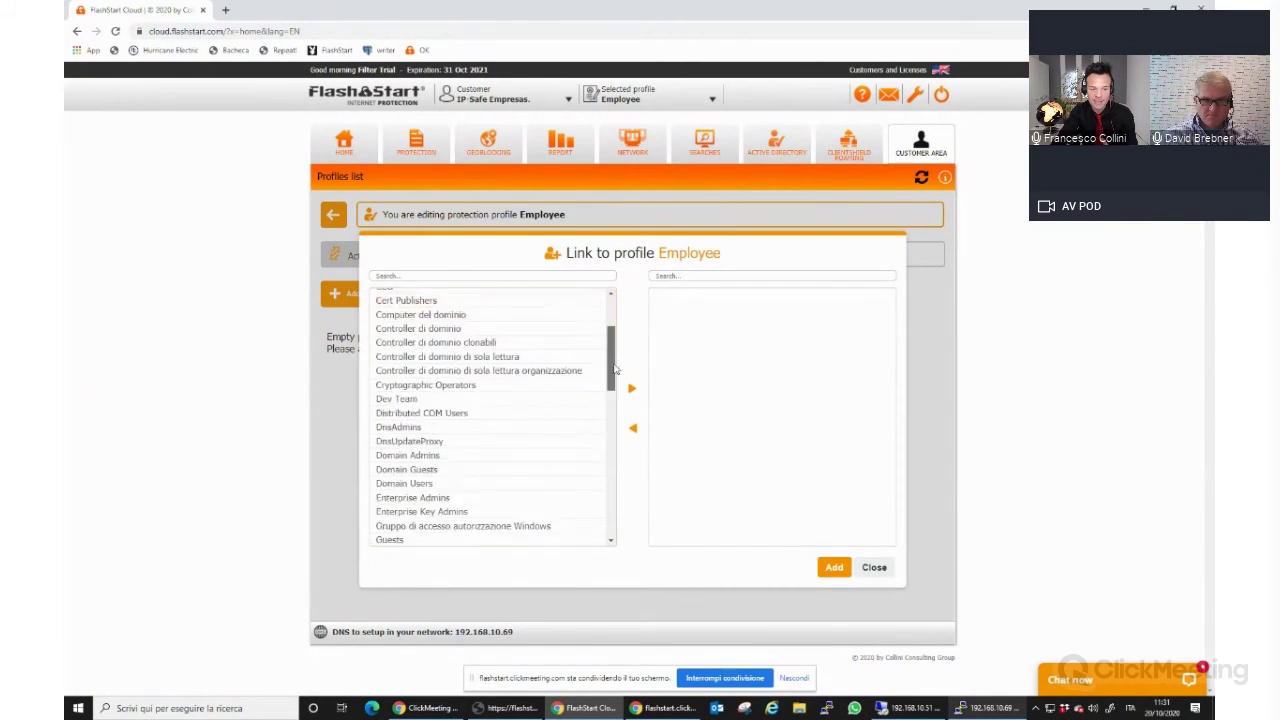
double_click(443, 440)
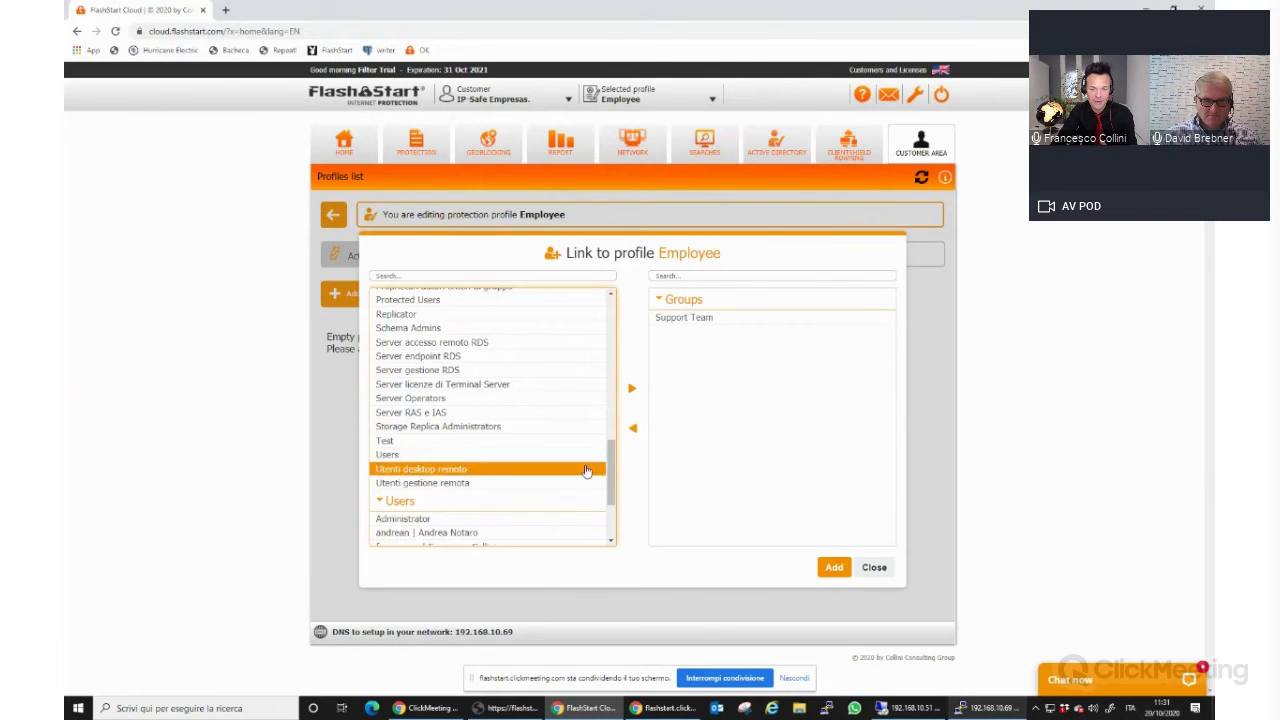
scroll(470, 480, down, 3)
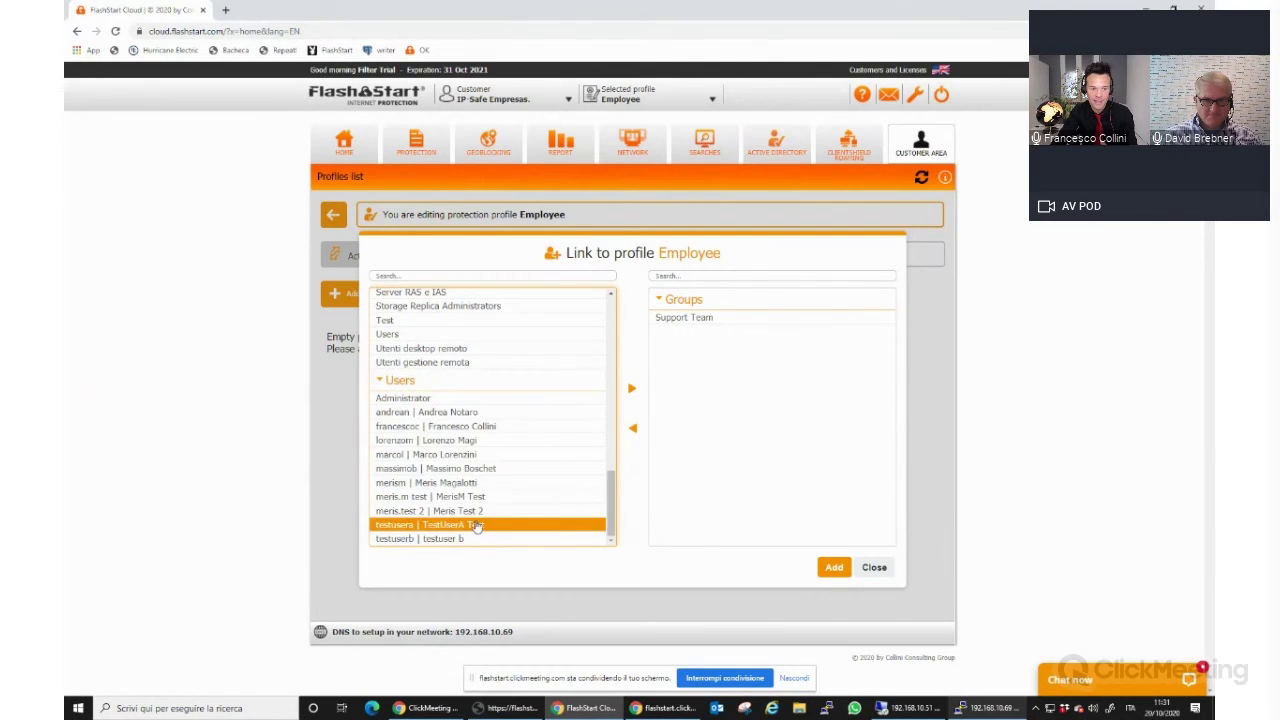
double_click(430, 427)
click(834, 567)
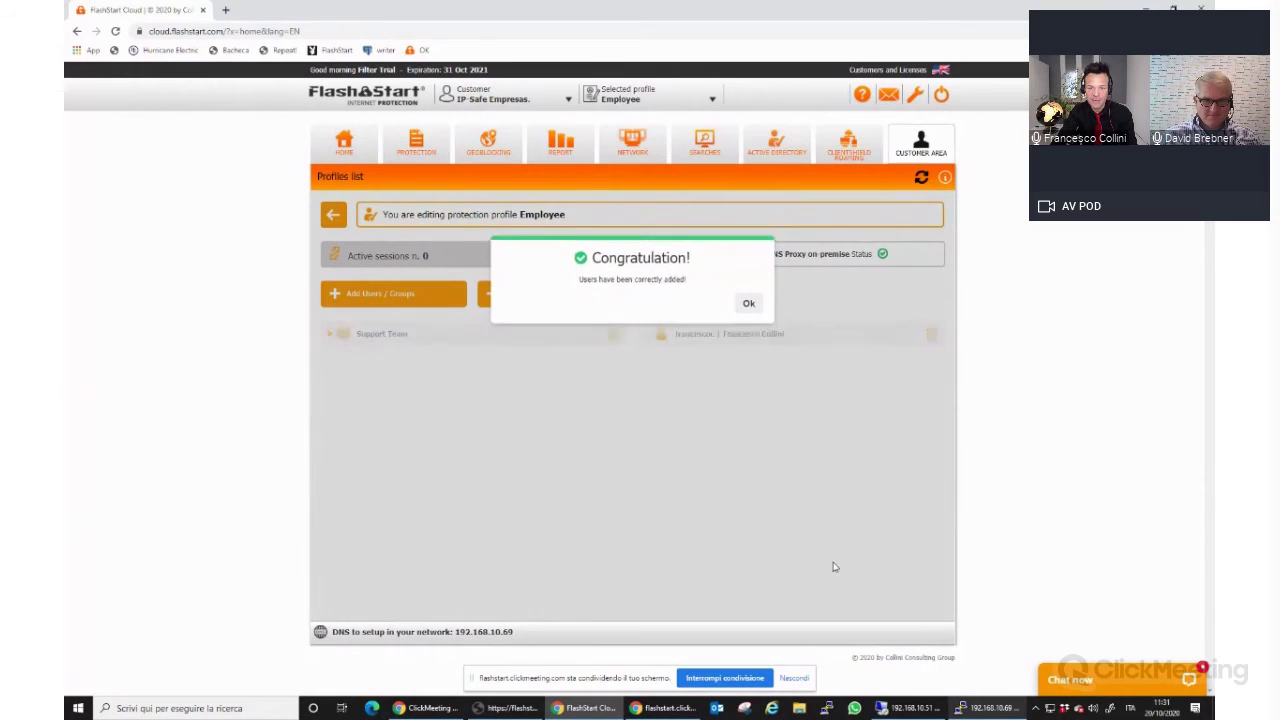
click(748, 305)
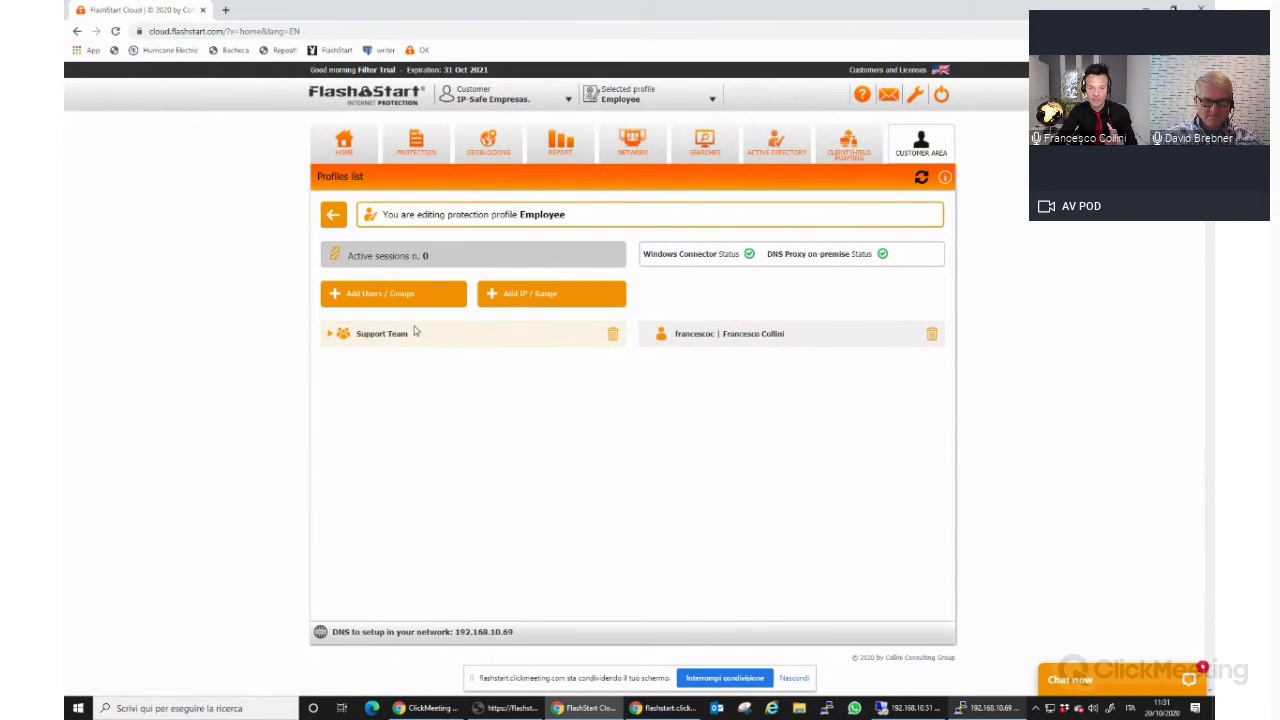
click(333, 214)
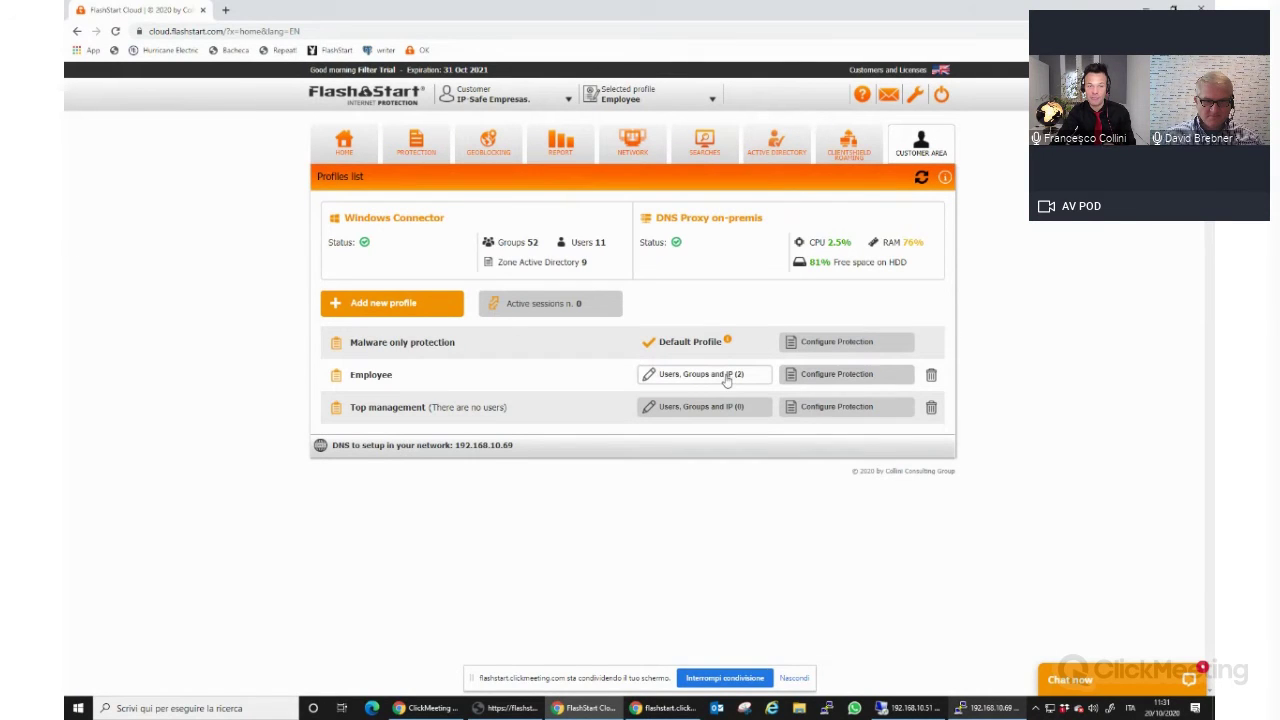
Set Unwanted websites, Social Network, Malware & Threats and Audio & Video to Always Block for Employee.
click(414, 143)
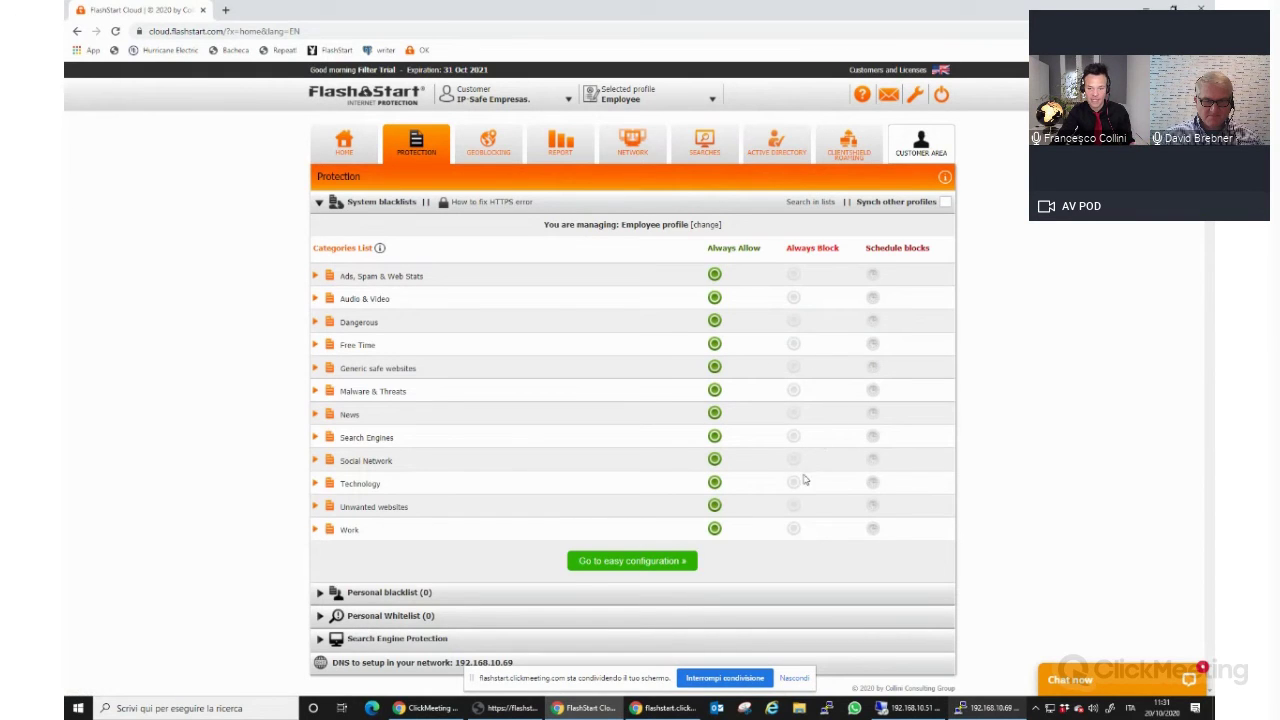
click(794, 506)
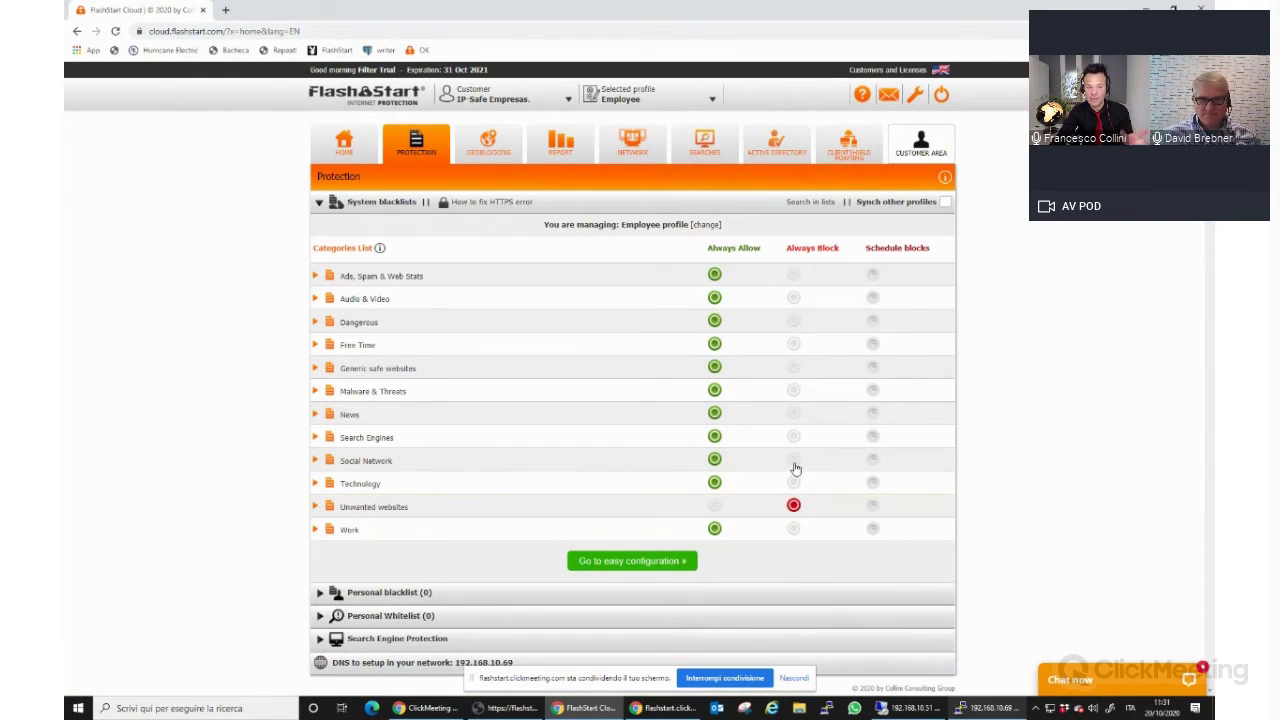
click(794, 460)
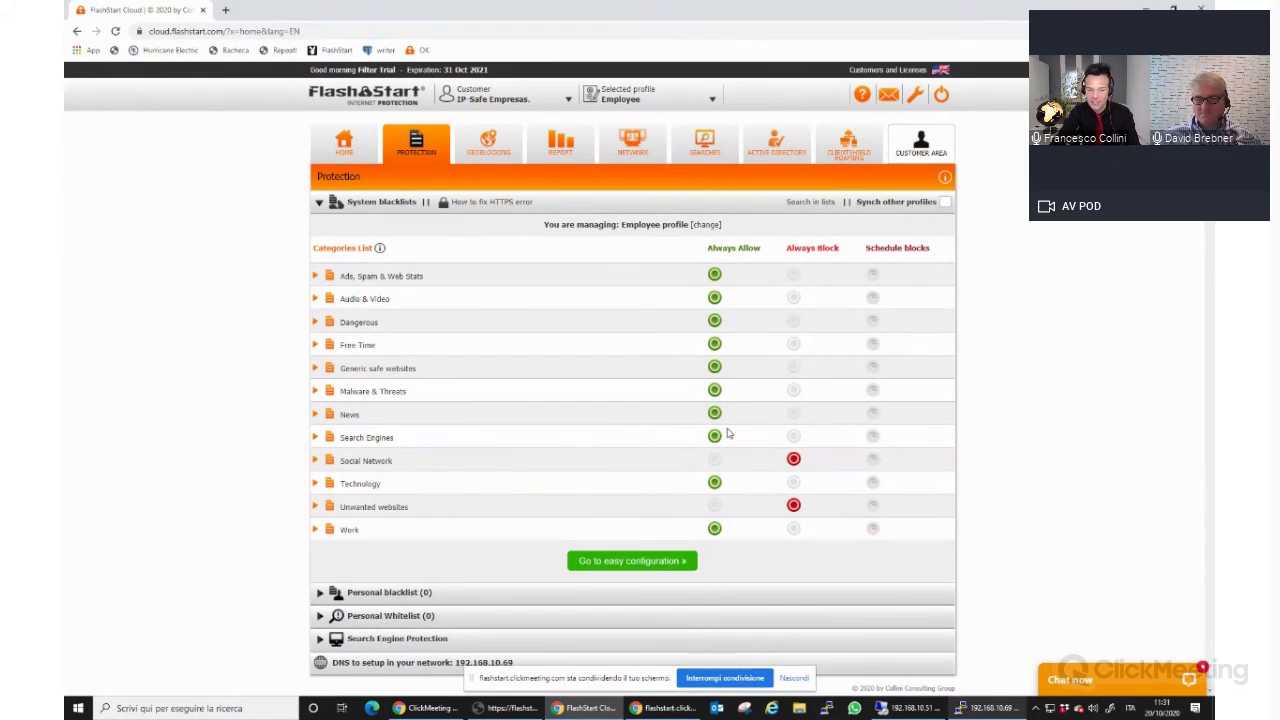
click(794, 391)
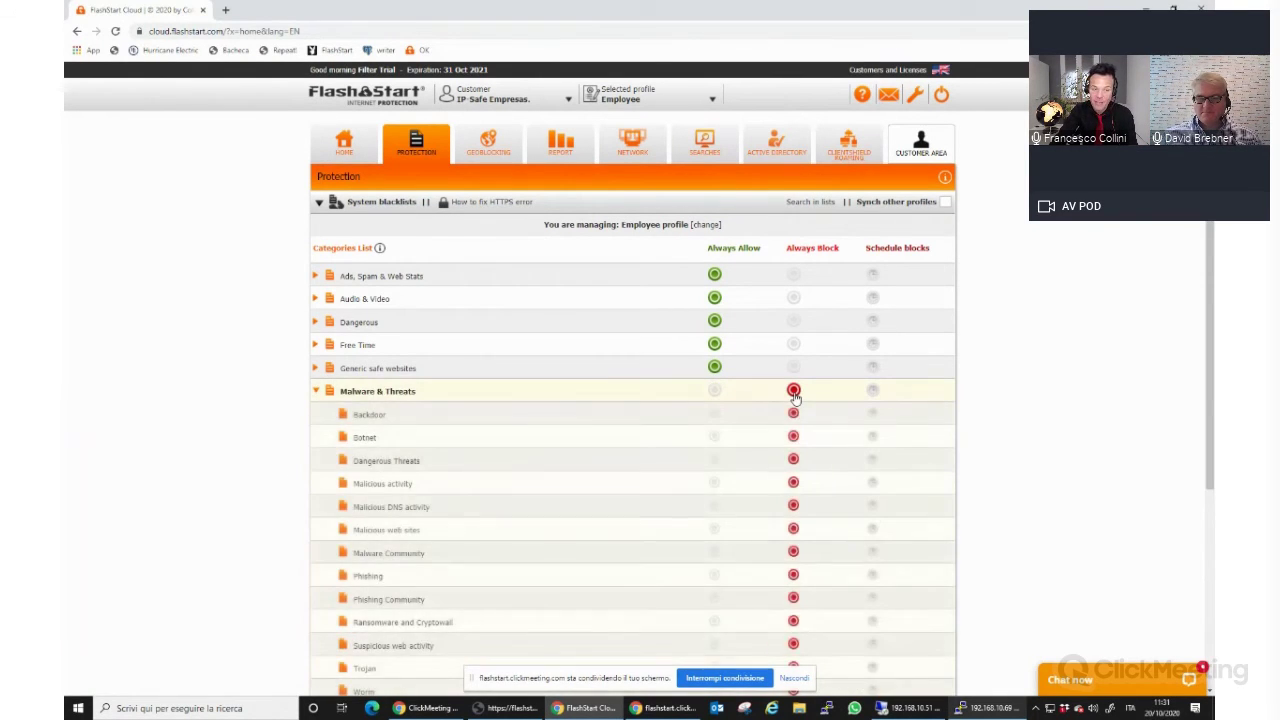
click(793, 299)
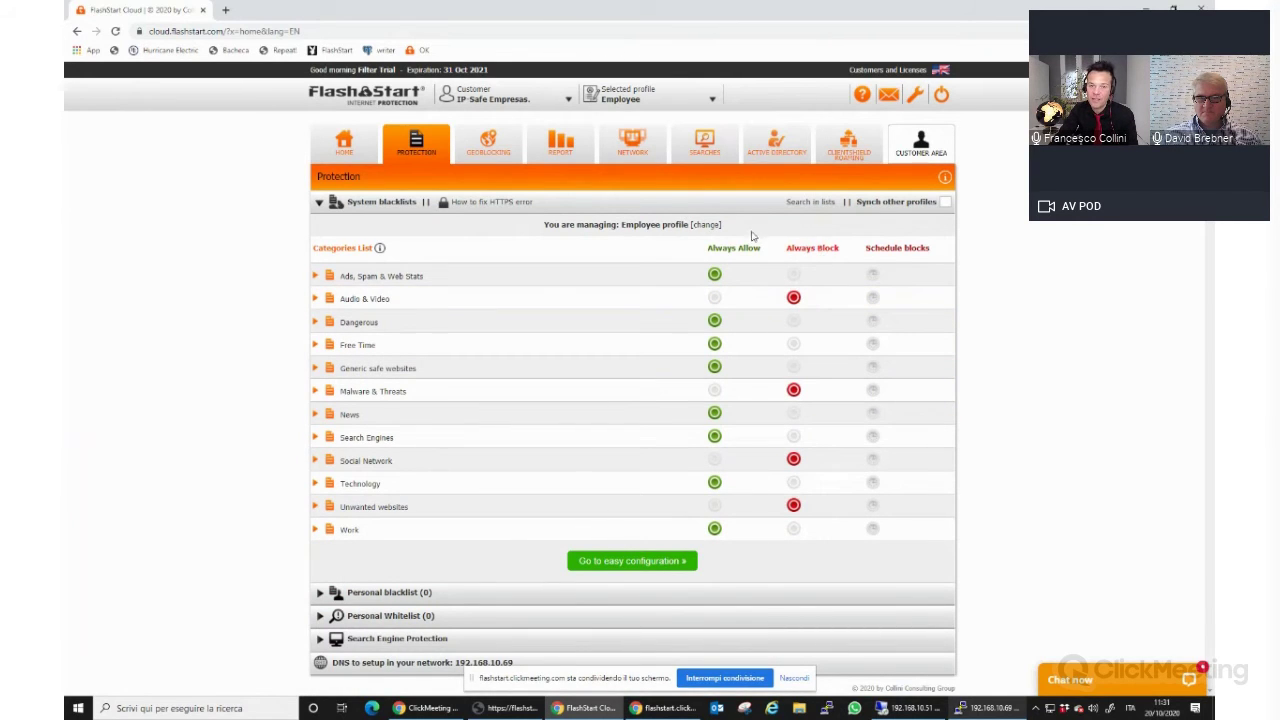
click(776, 145)
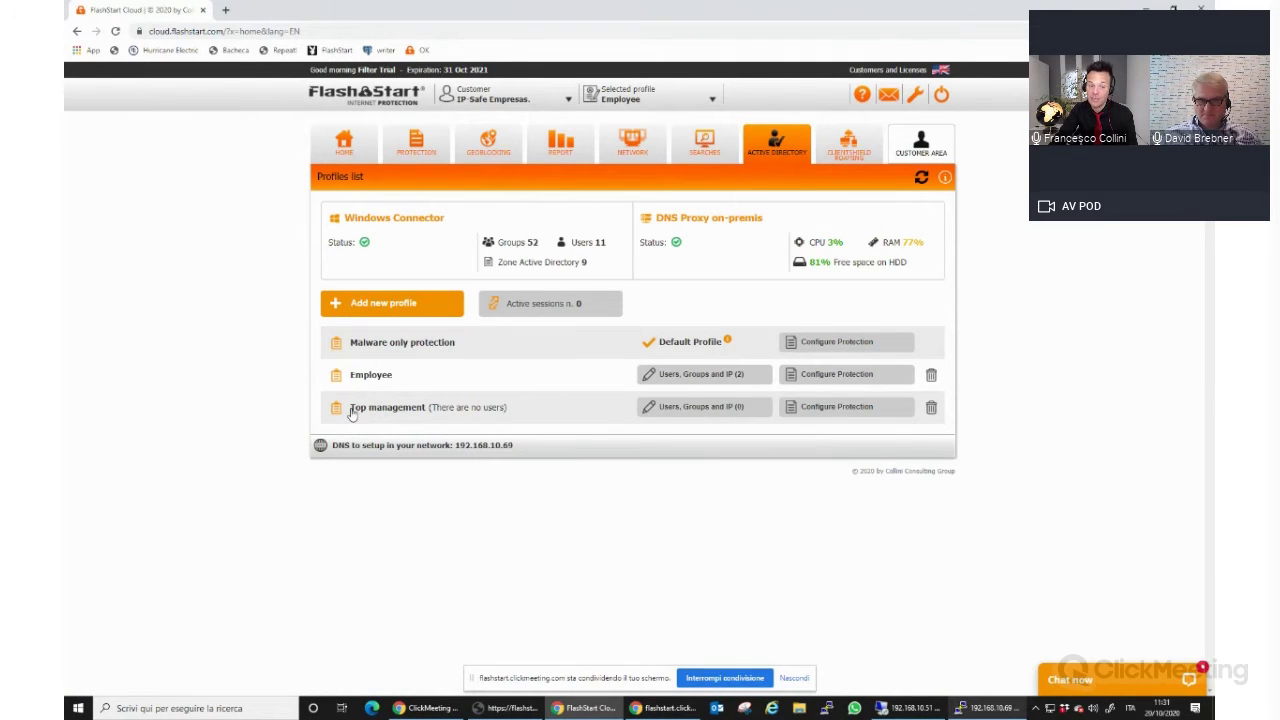
Add three directory users to the Top management profile and save the link.
click(697, 405)
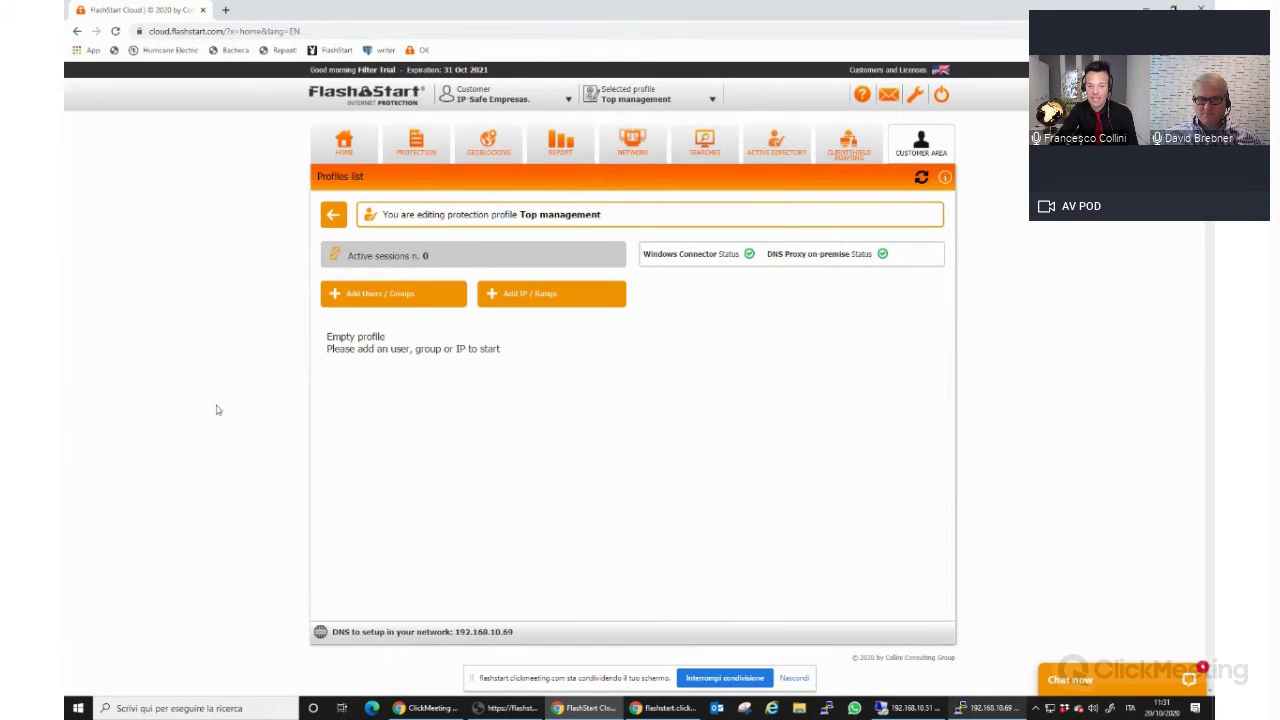
click(414, 297)
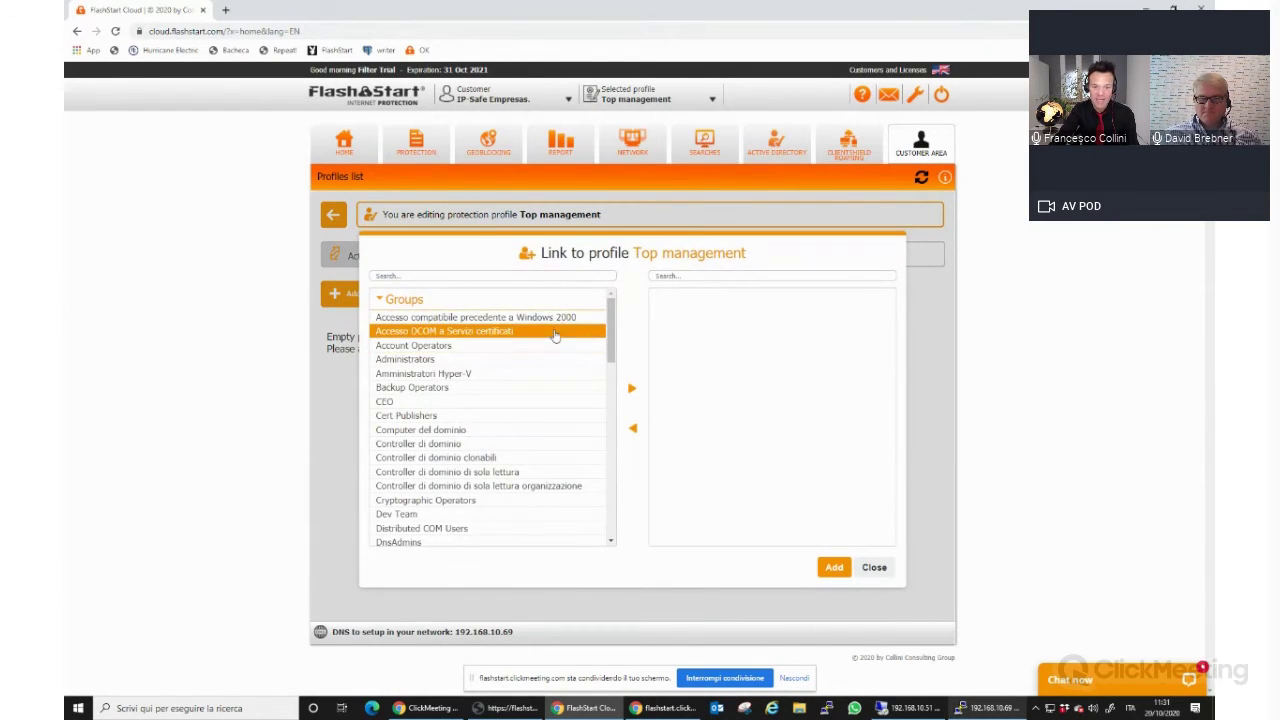
scroll(450, 460, down, 6)
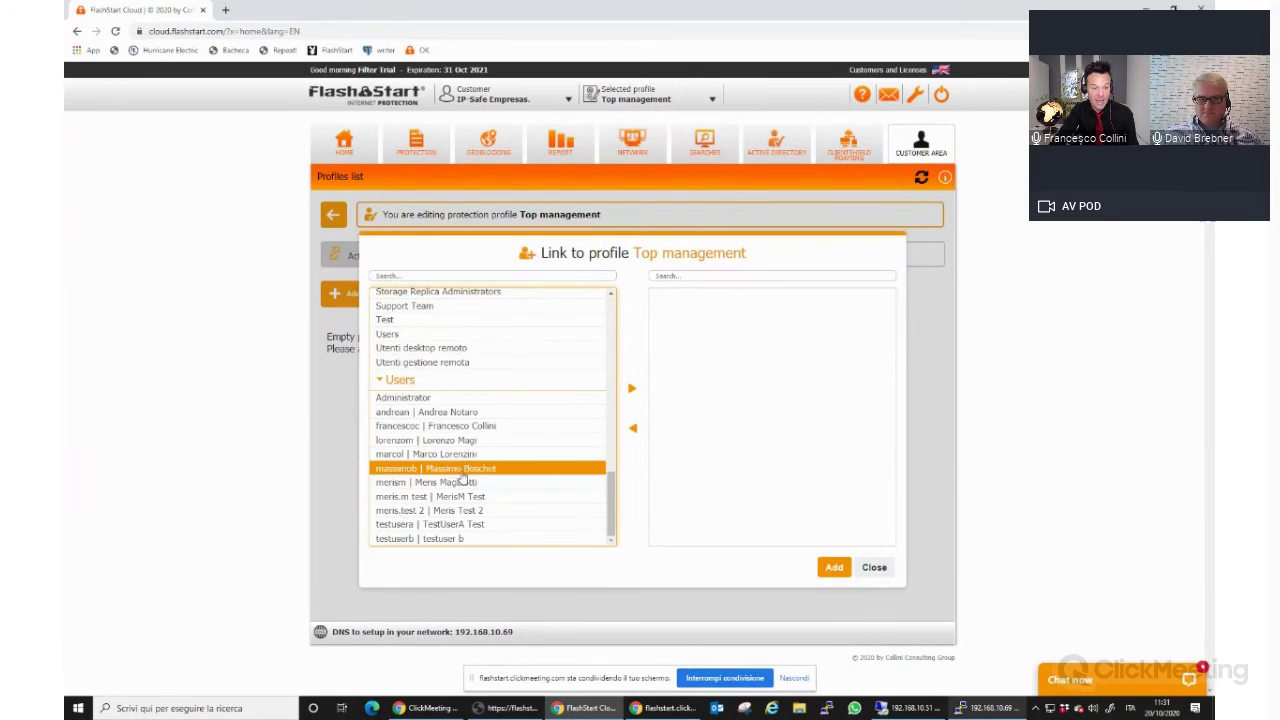
click(445, 484)
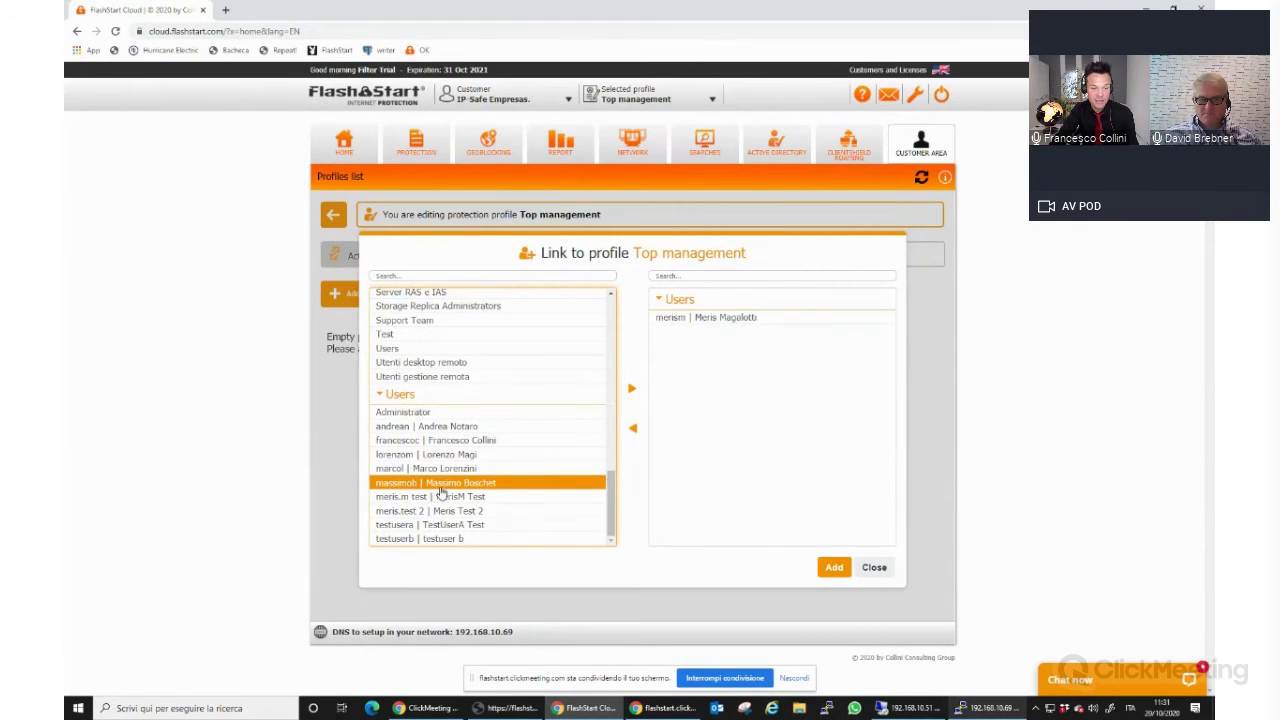
click(441, 488)
click(430, 440)
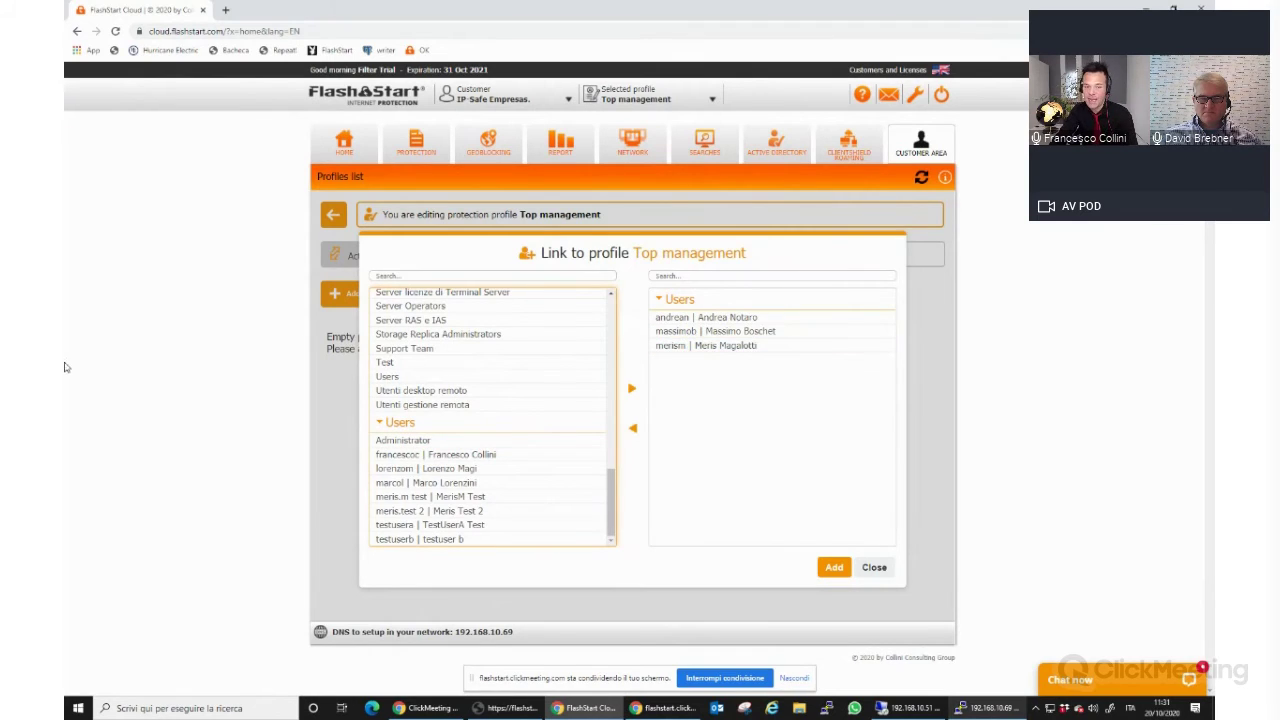
click(836, 568)
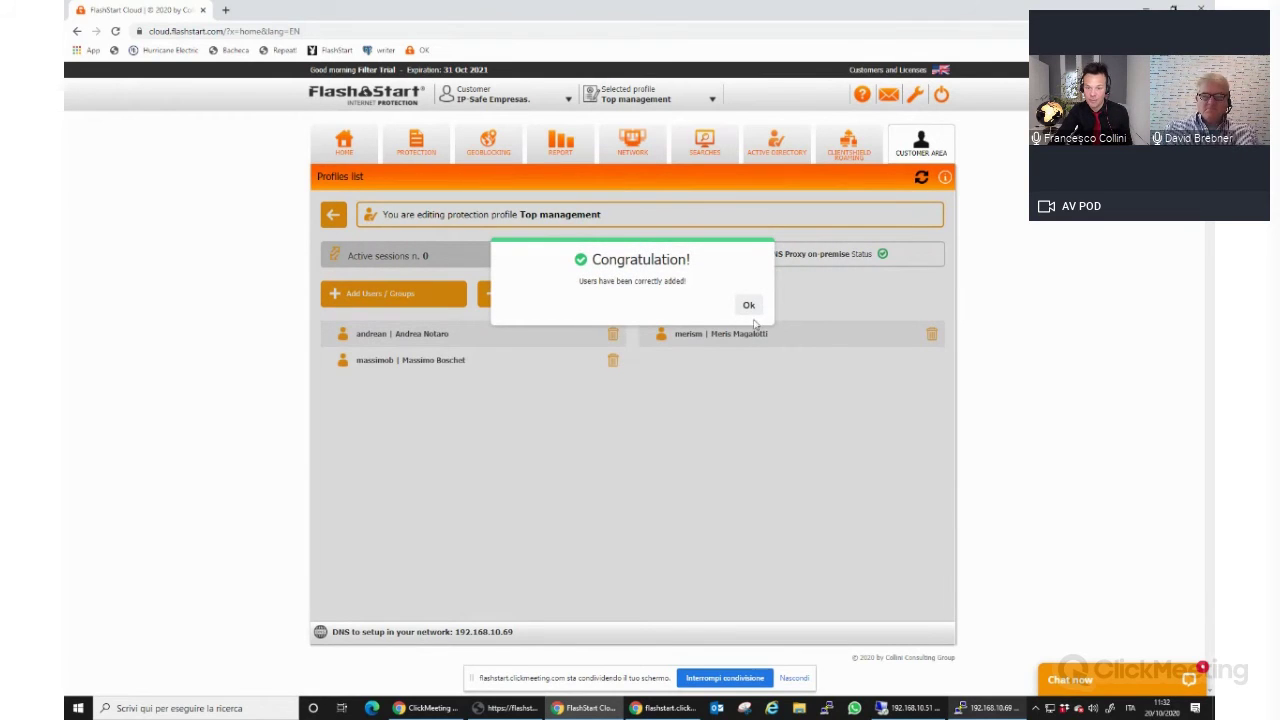
click(749, 305)
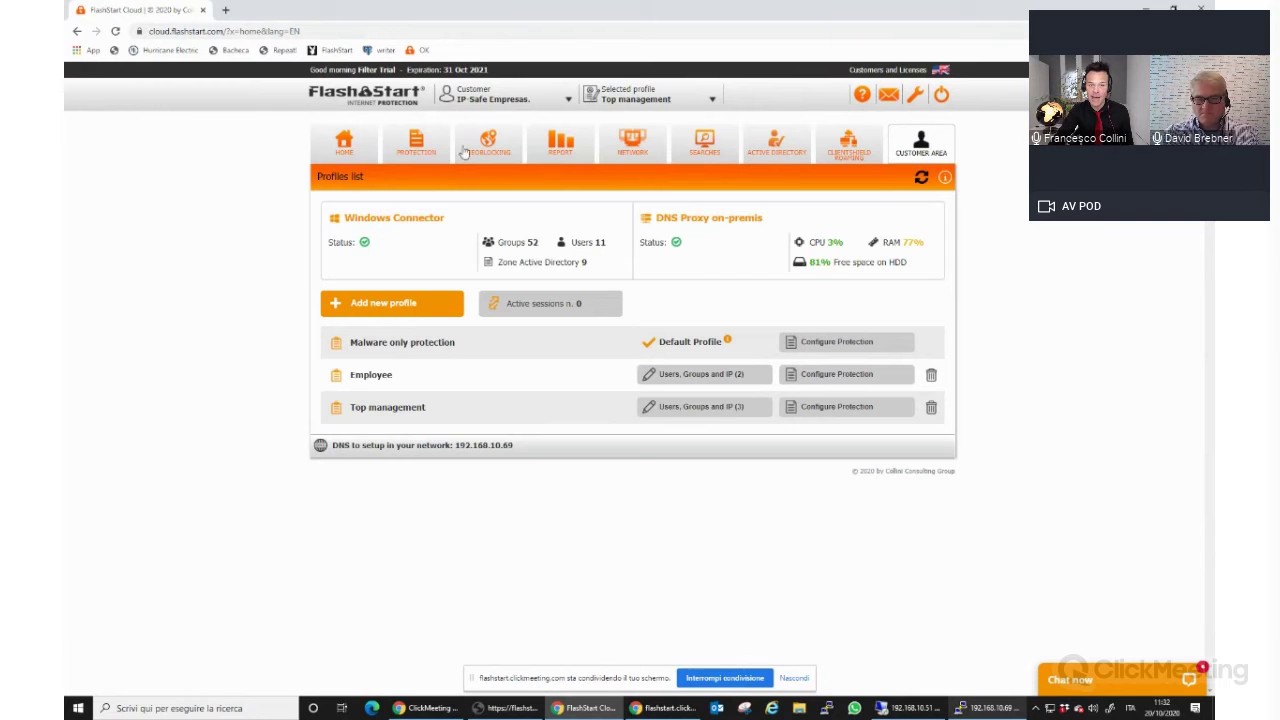
Set Unwanted websites to Always Allow in Top management's Protection settings.
click(416, 143)
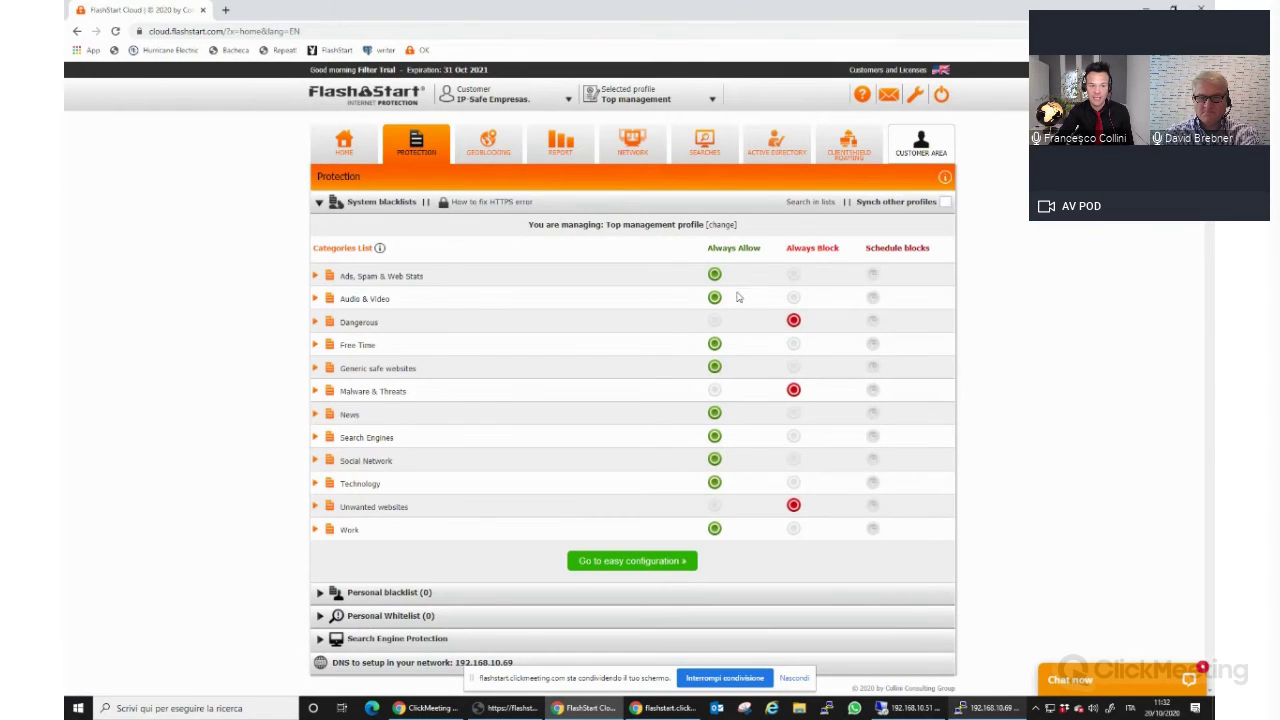
click(714, 506)
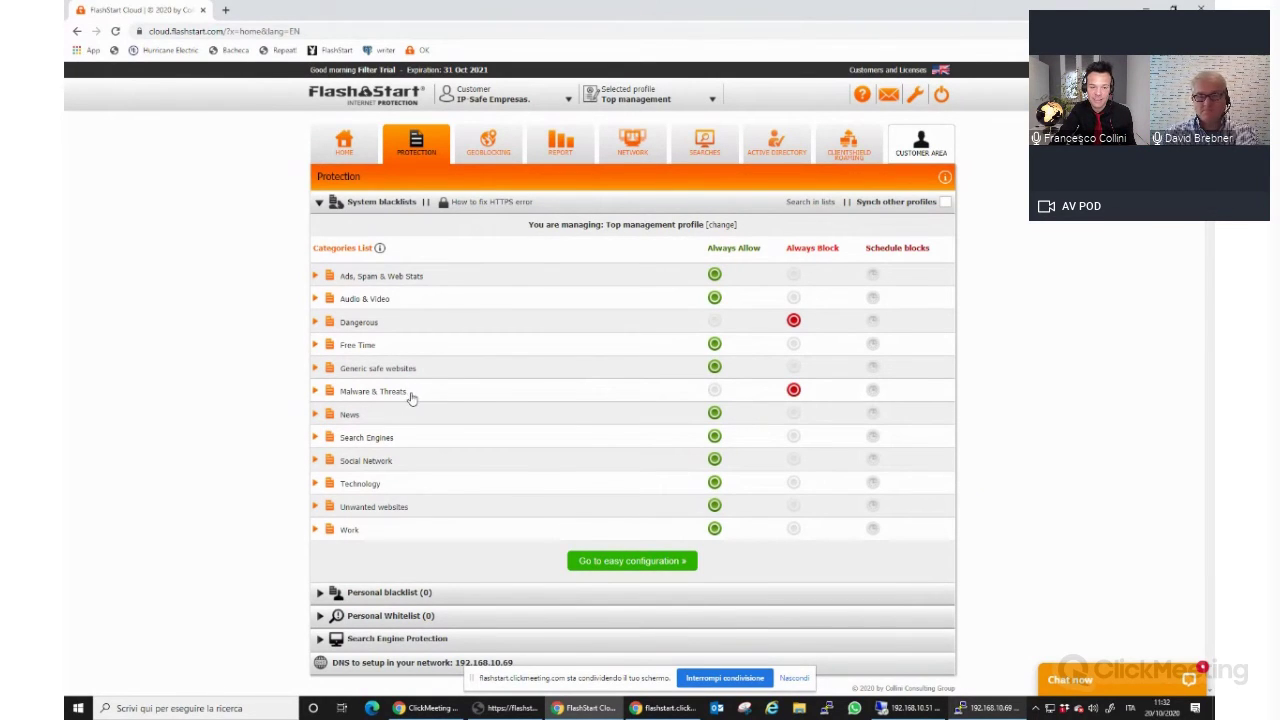
click(776, 145)
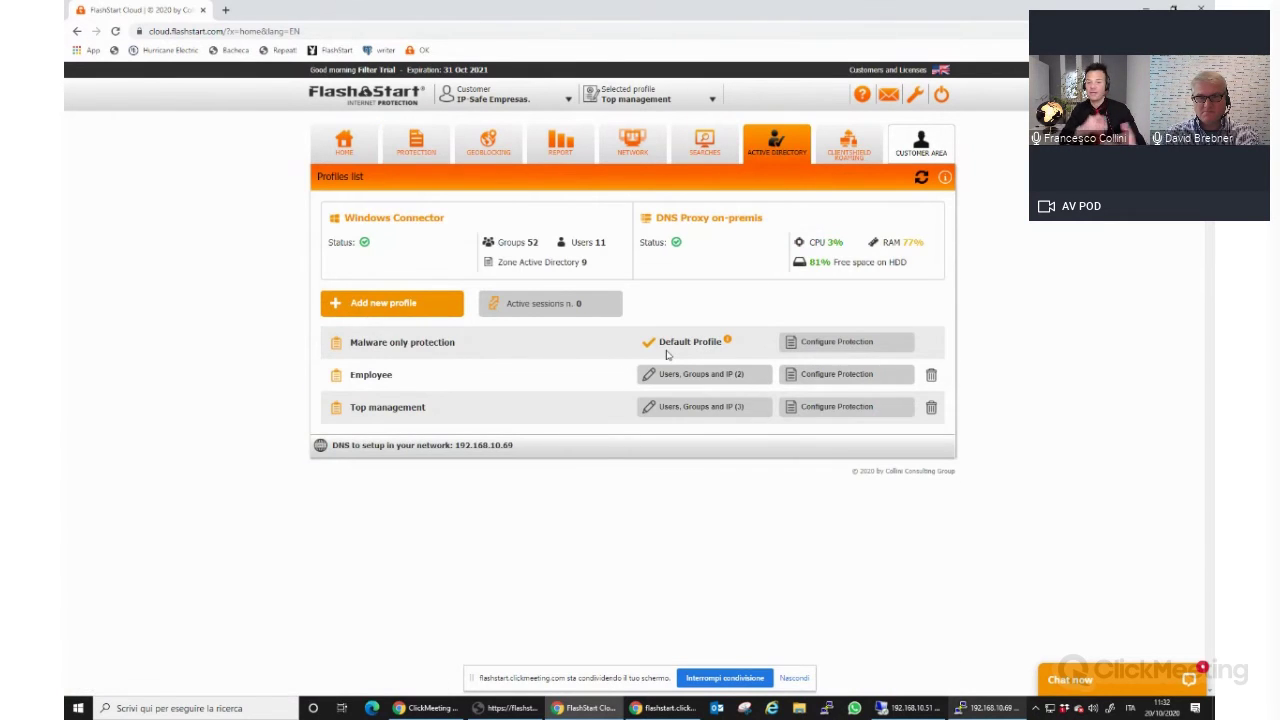
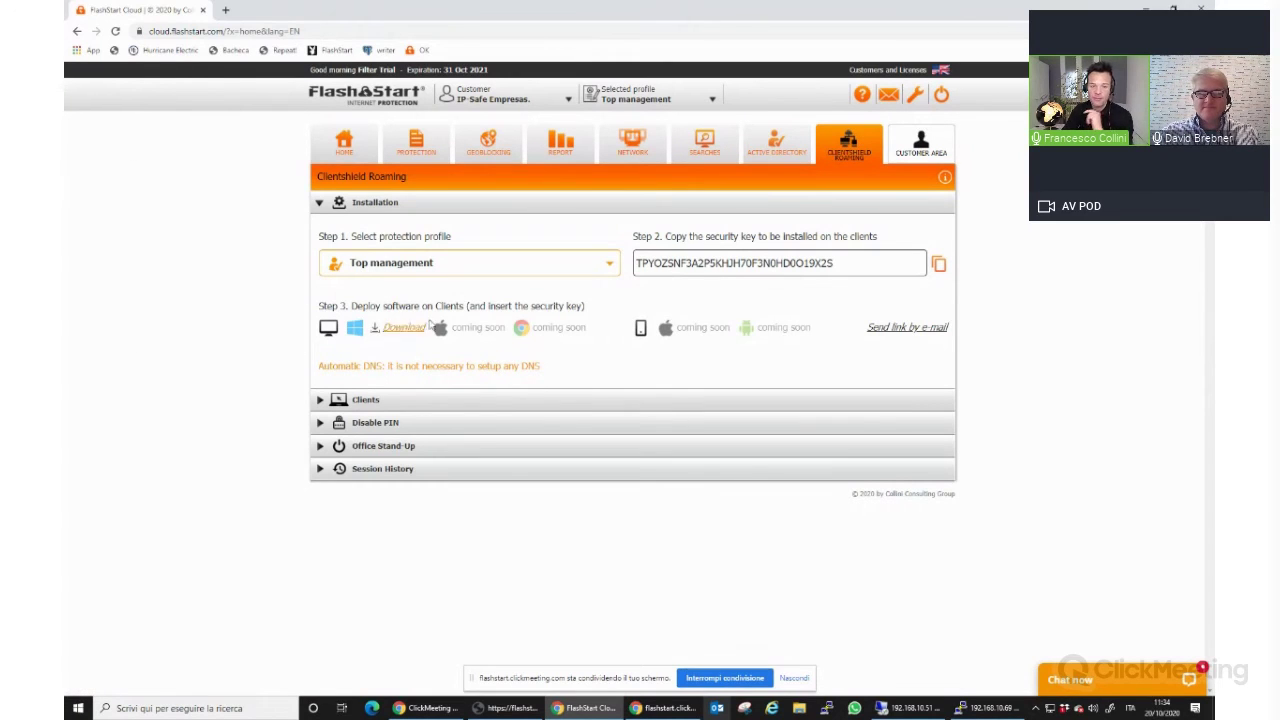
Select the Employee profile in the Step 1 installation dropdown to generate its security key.
click(611, 268)
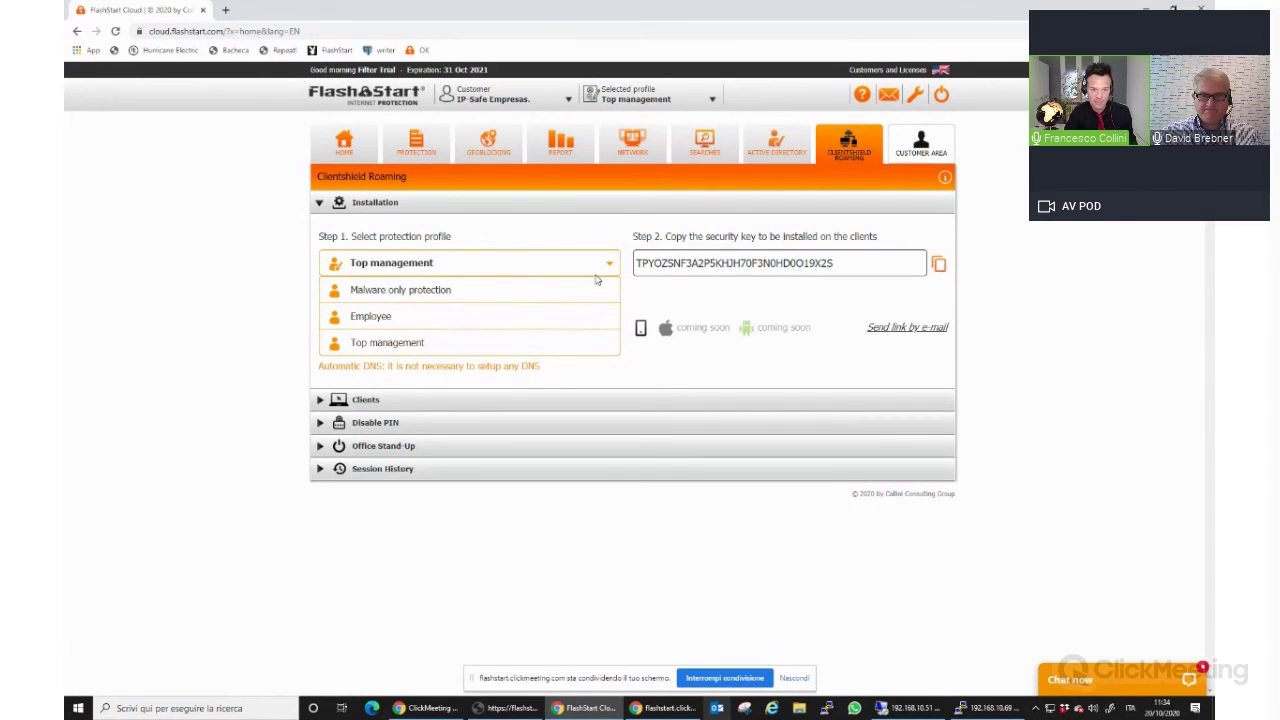
click(410, 322)
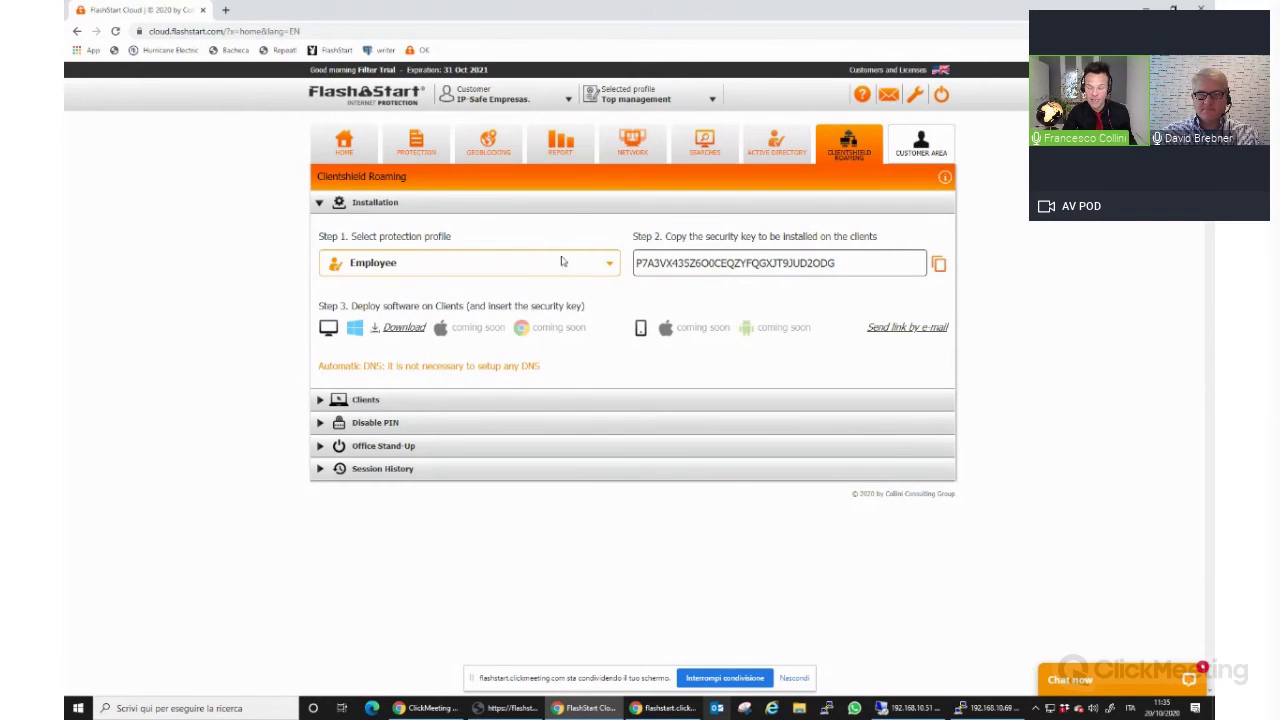
E-mail the ClientShield download link to the recipient and copy the Employee security key.
click(909, 330)
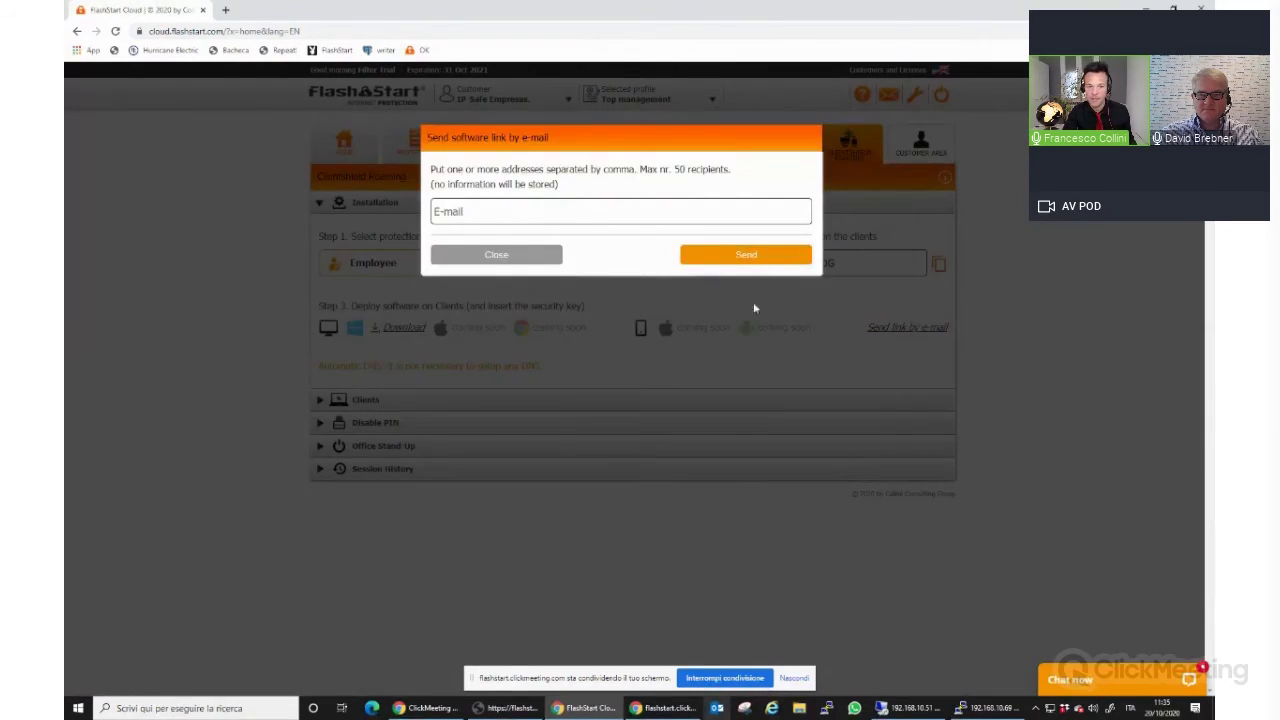
click(564, 217)
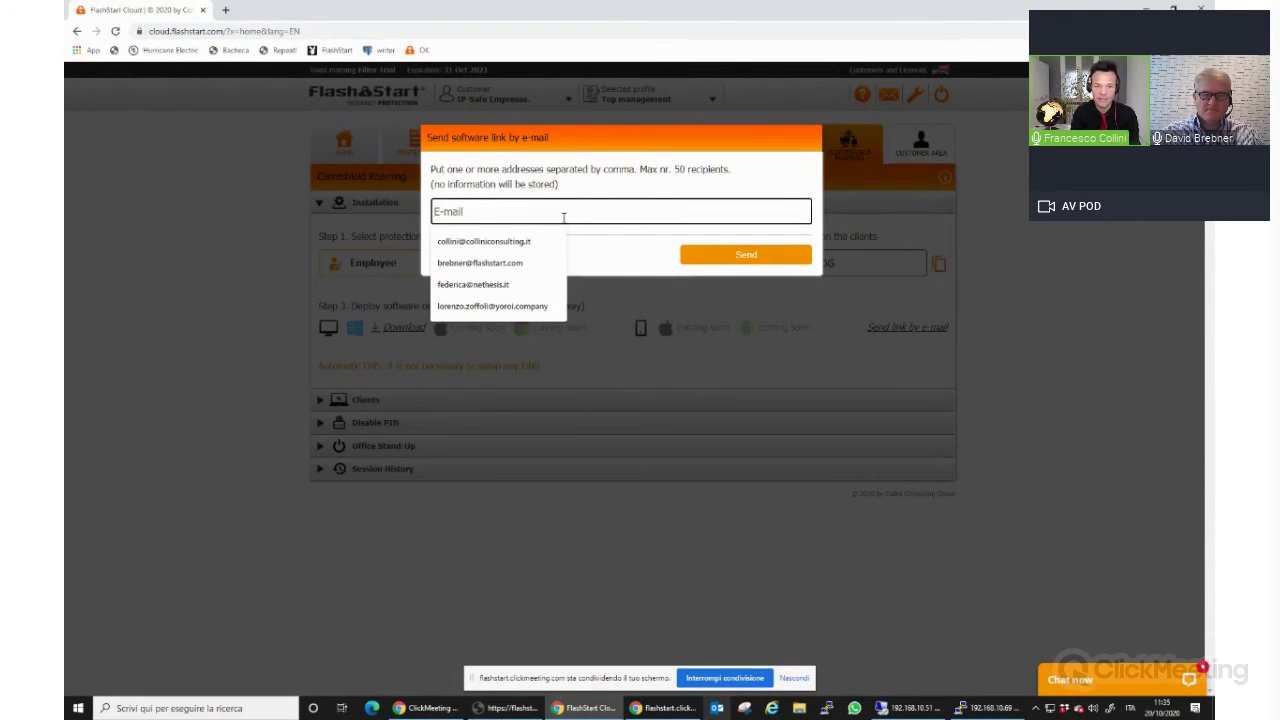
click(530, 263)
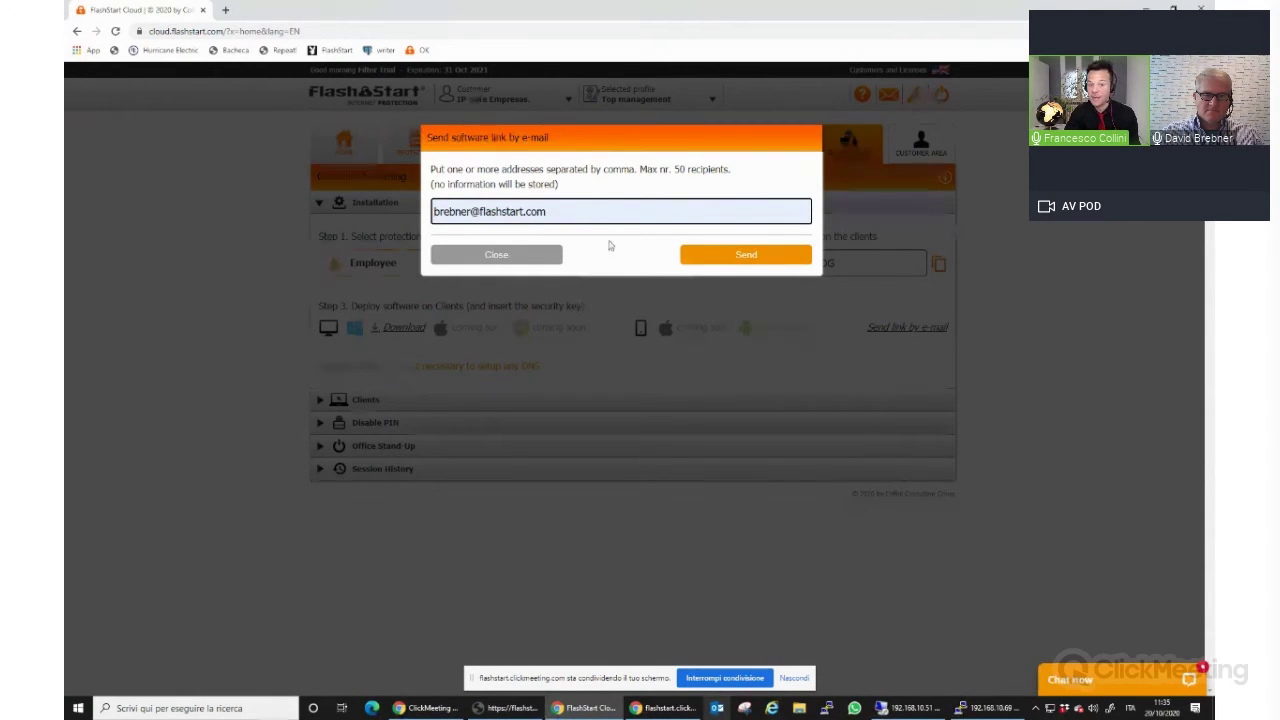
click(726, 258)
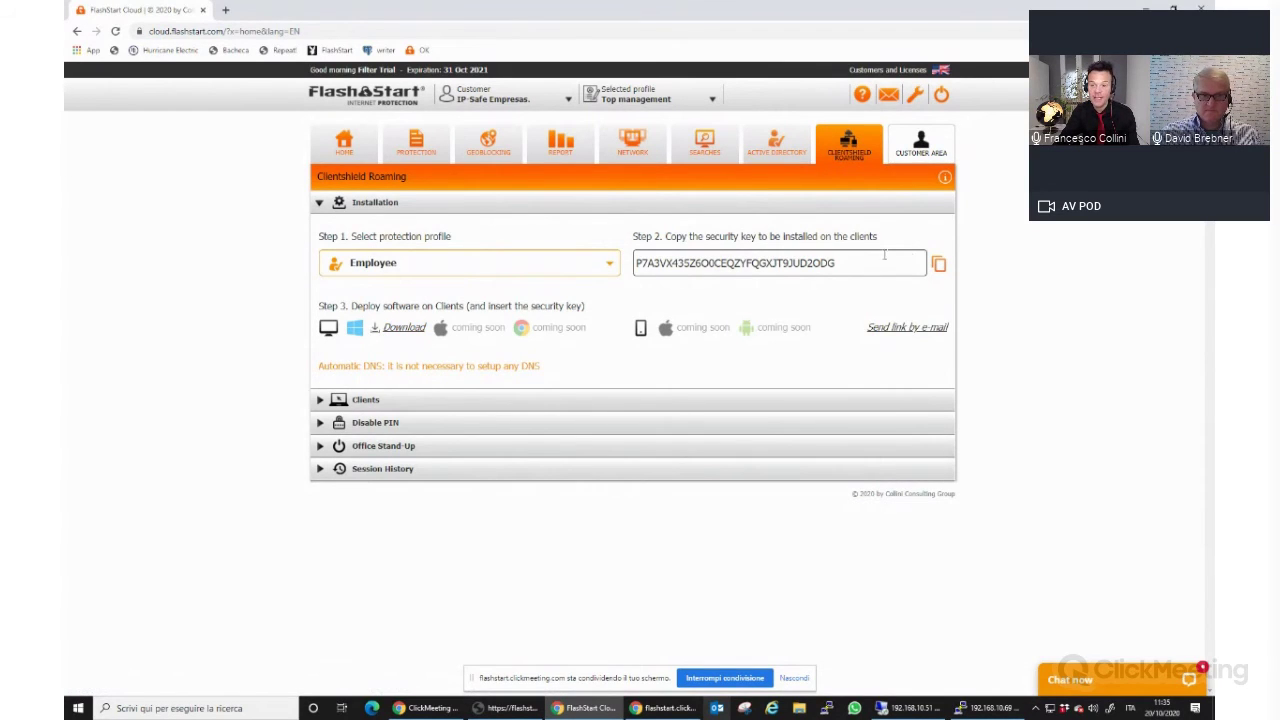
click(941, 266)
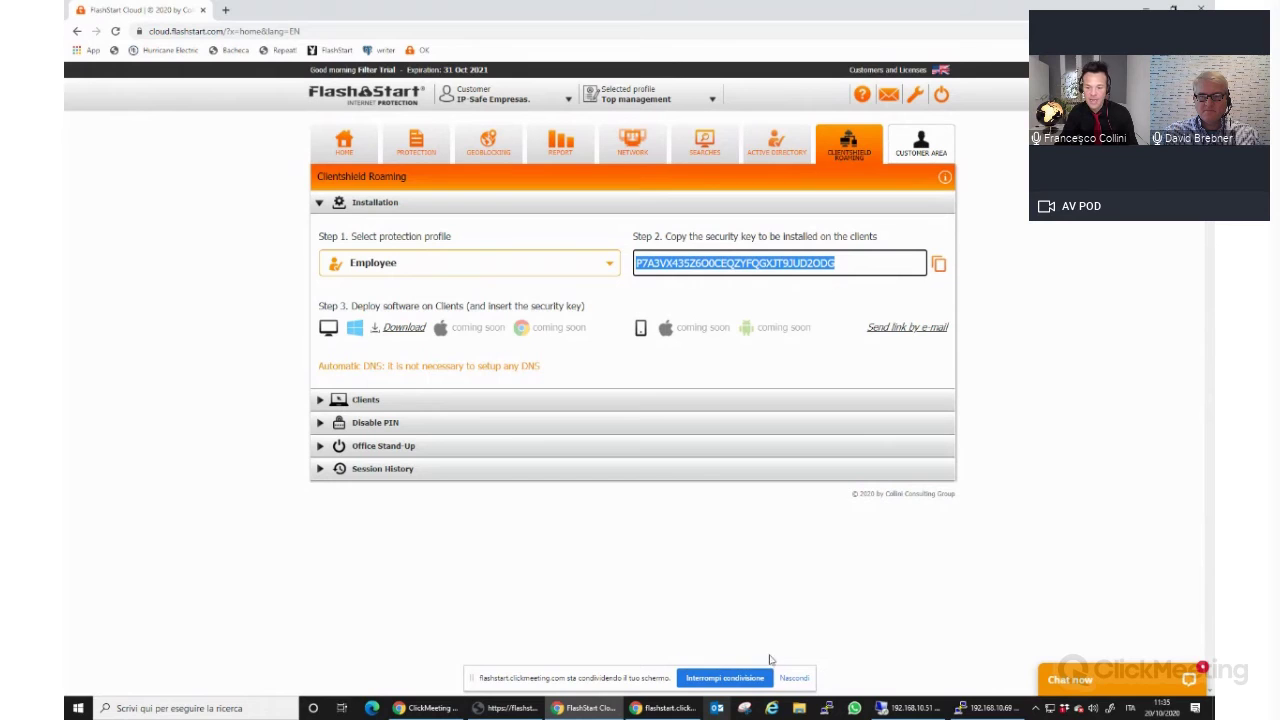
Paste the Employee security key into the ClientShield registration window's Security key field.
click(1036, 708)
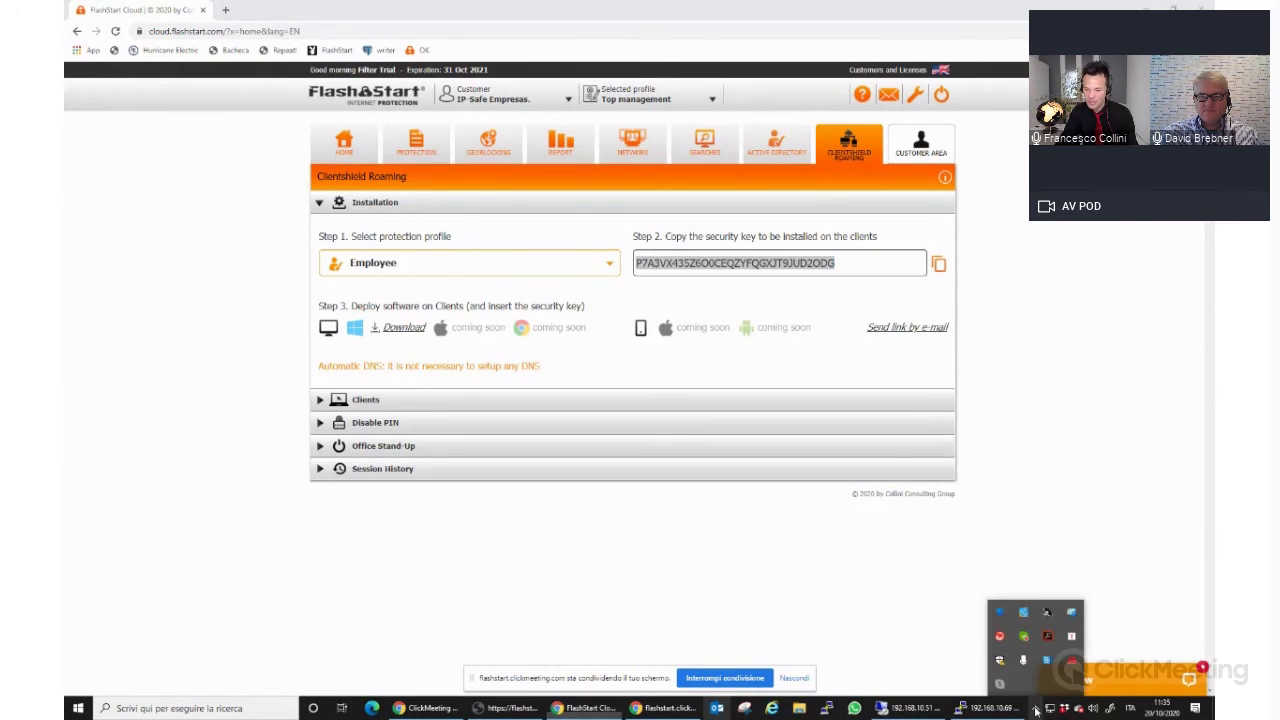
click(1071, 665)
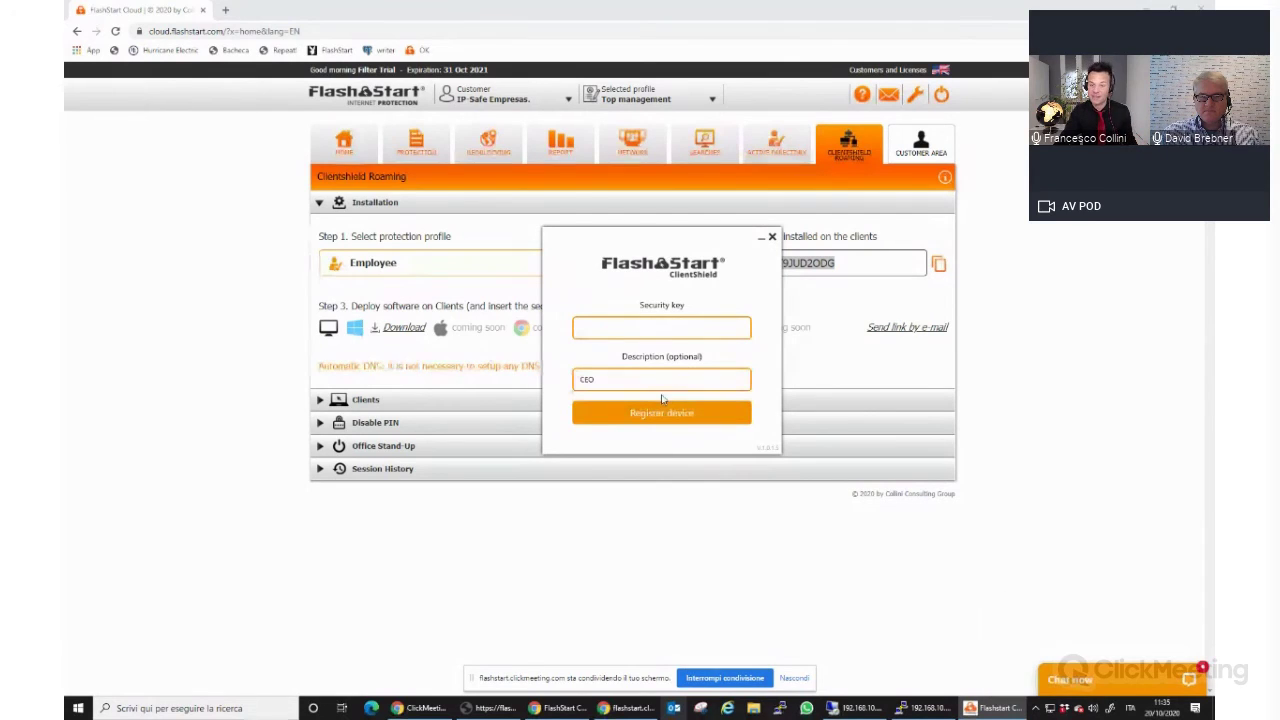
click(660, 326)
right_click(662, 326)
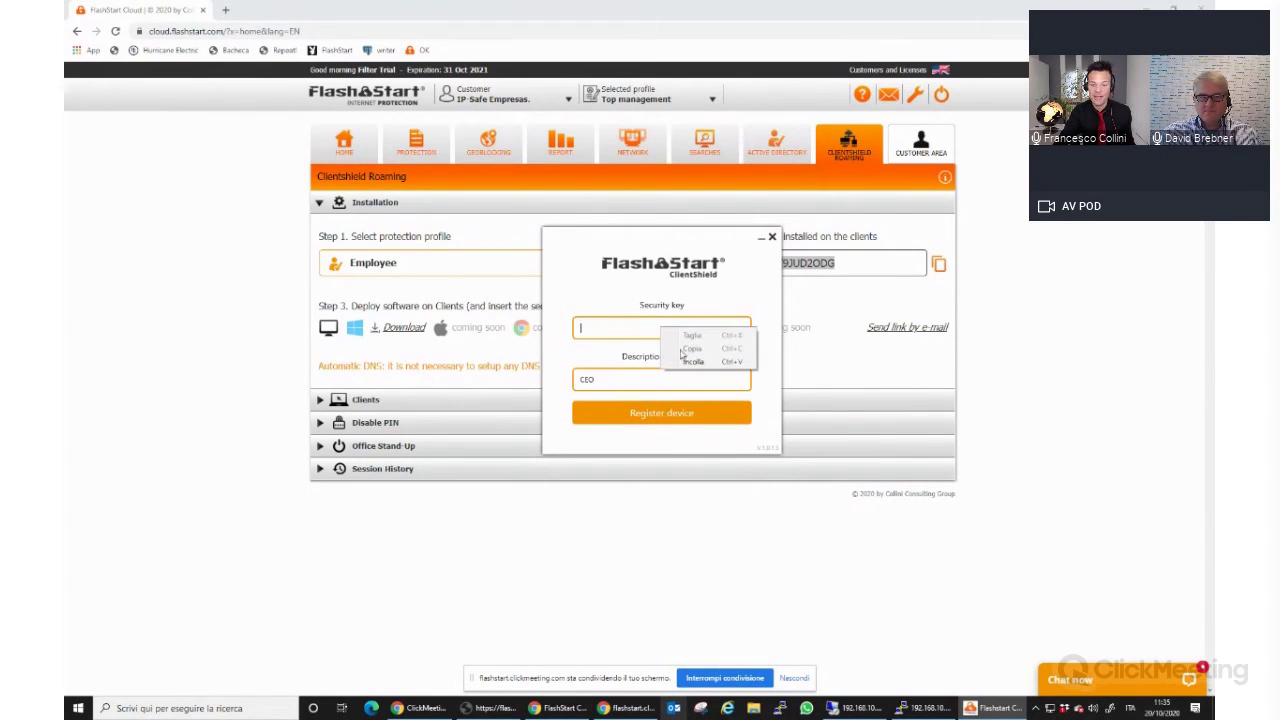
click(686, 361)
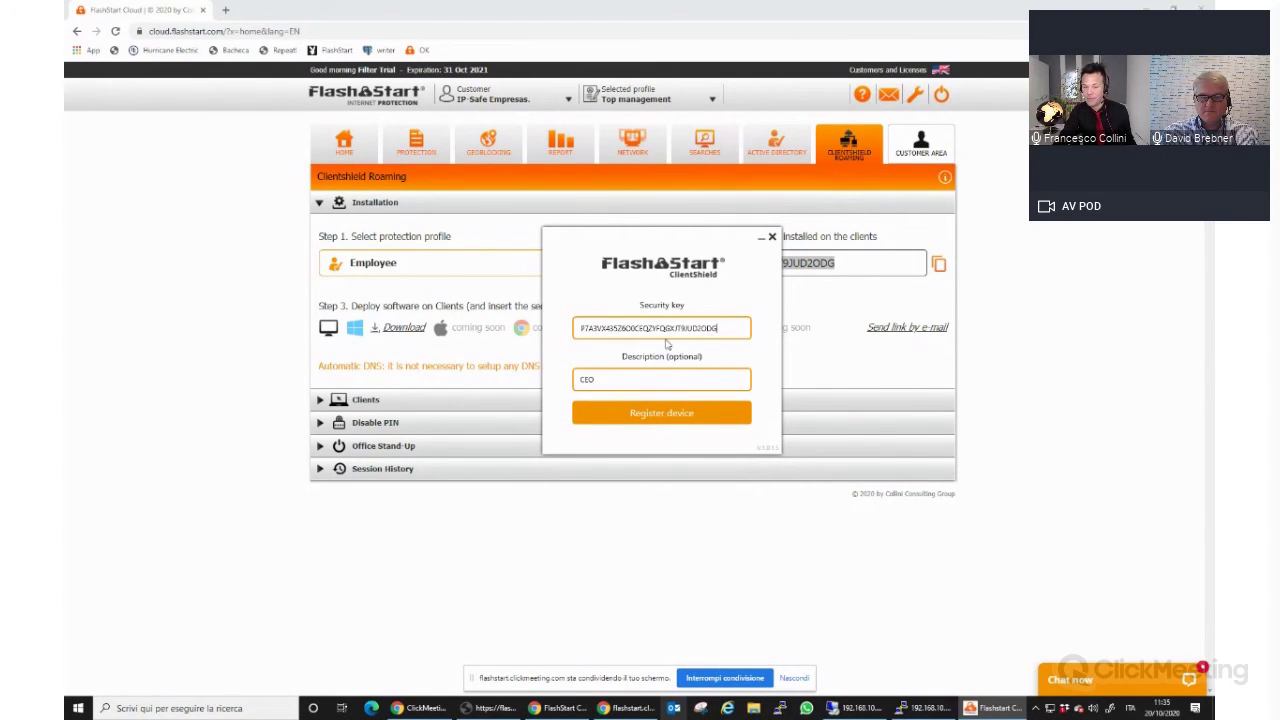
Replace the CEO description with the user's name, register the device, and enable roaming protection.
drag(639, 373, 547, 389)
text(Francesco)
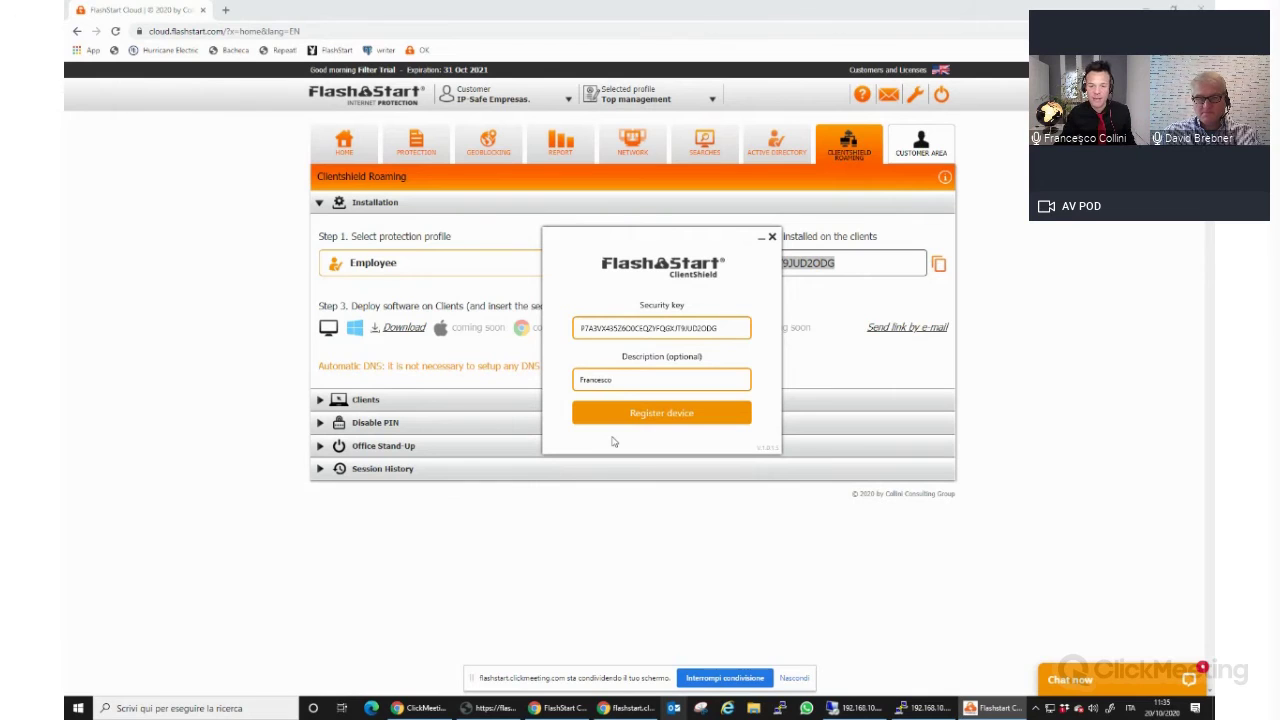
click(672, 421)
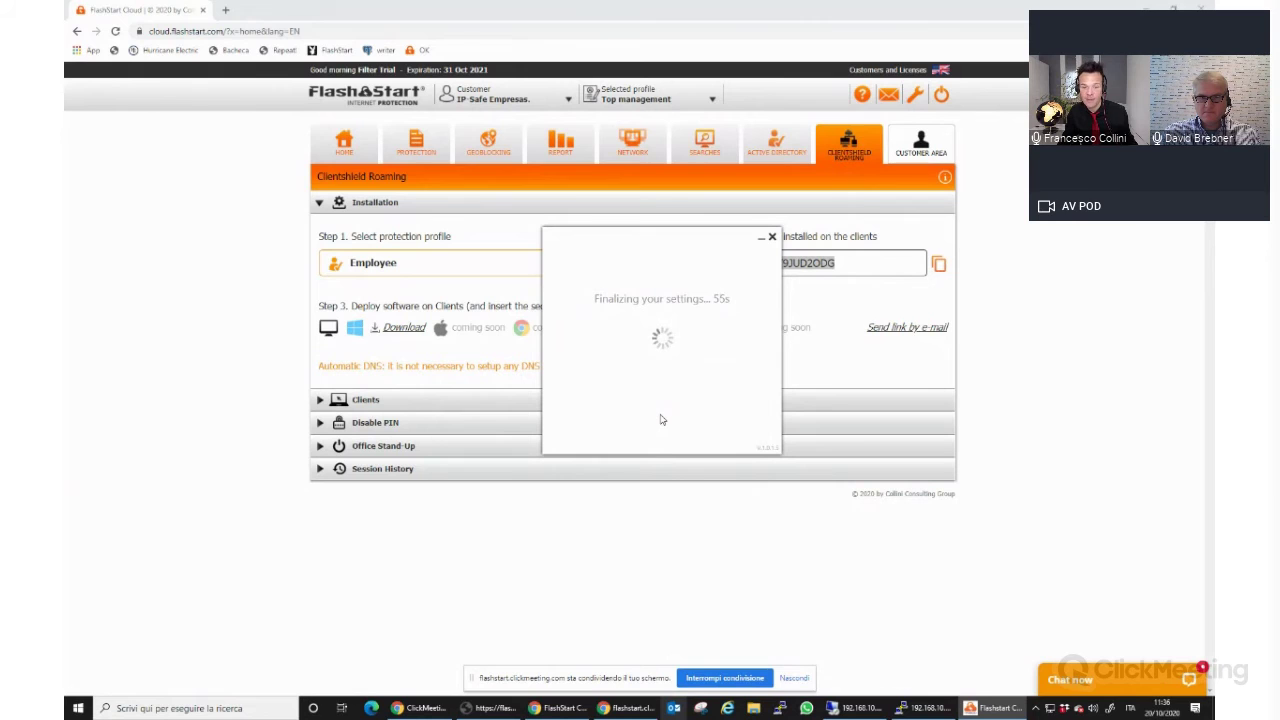
click(660, 399)
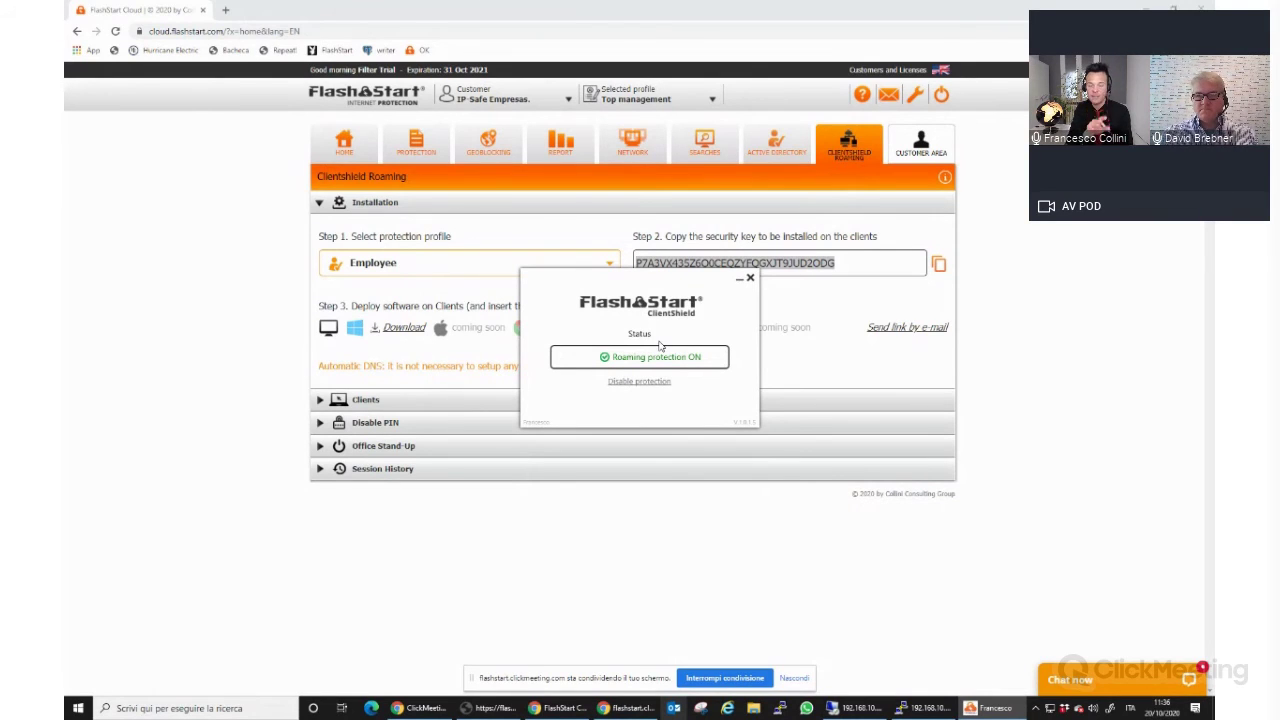
Show the Employee profile's disable PIN in the Disable PIN settings.
click(378, 403)
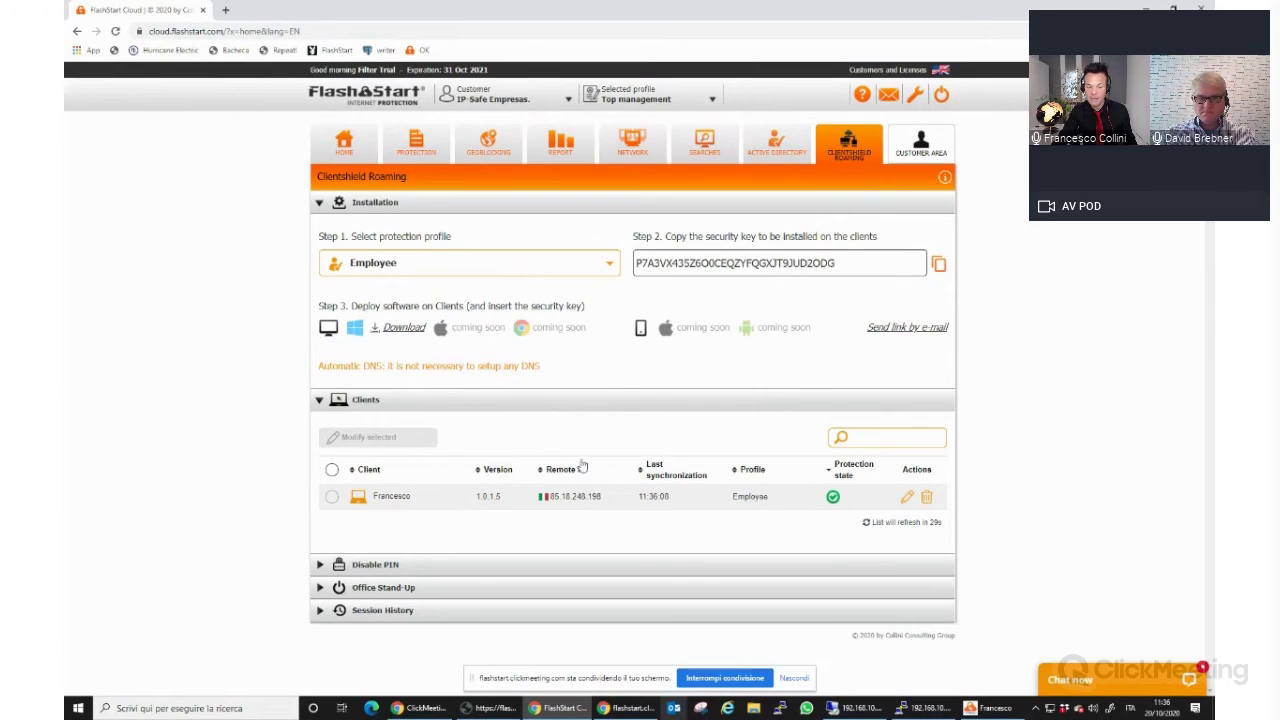
click(408, 564)
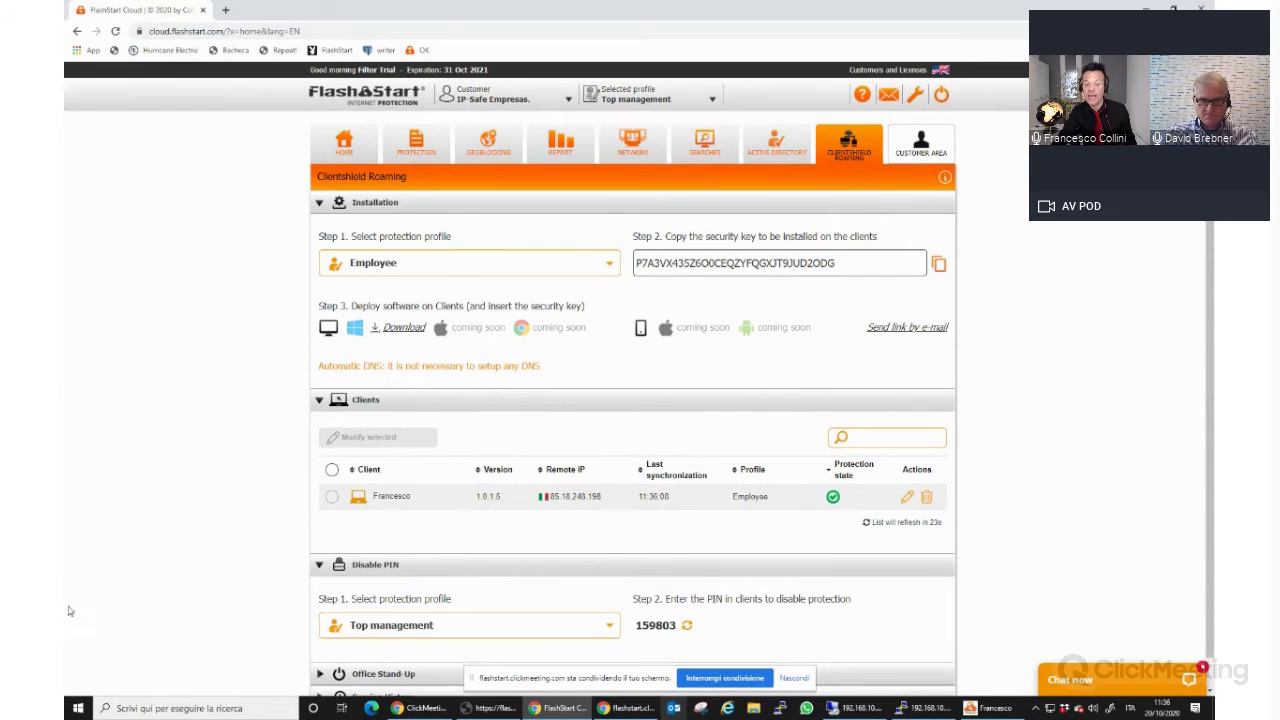
scroll(240, 563, down, 1)
click(520, 595)
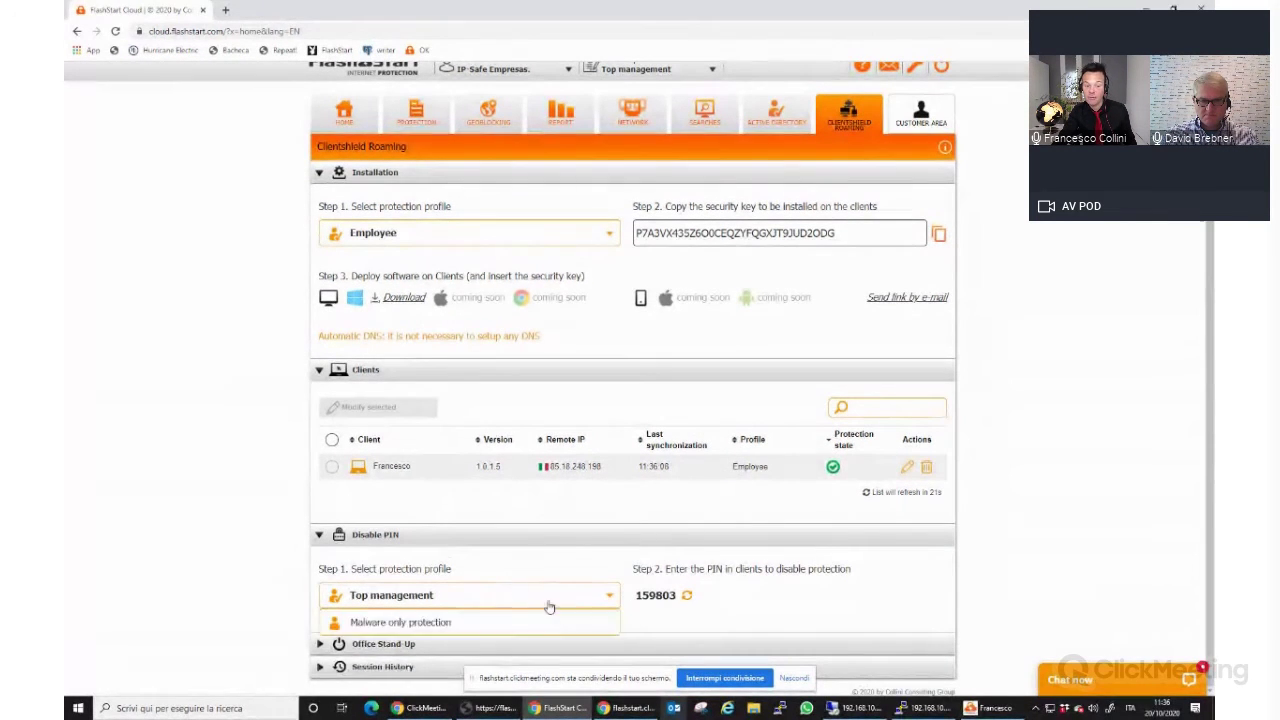
click(418, 648)
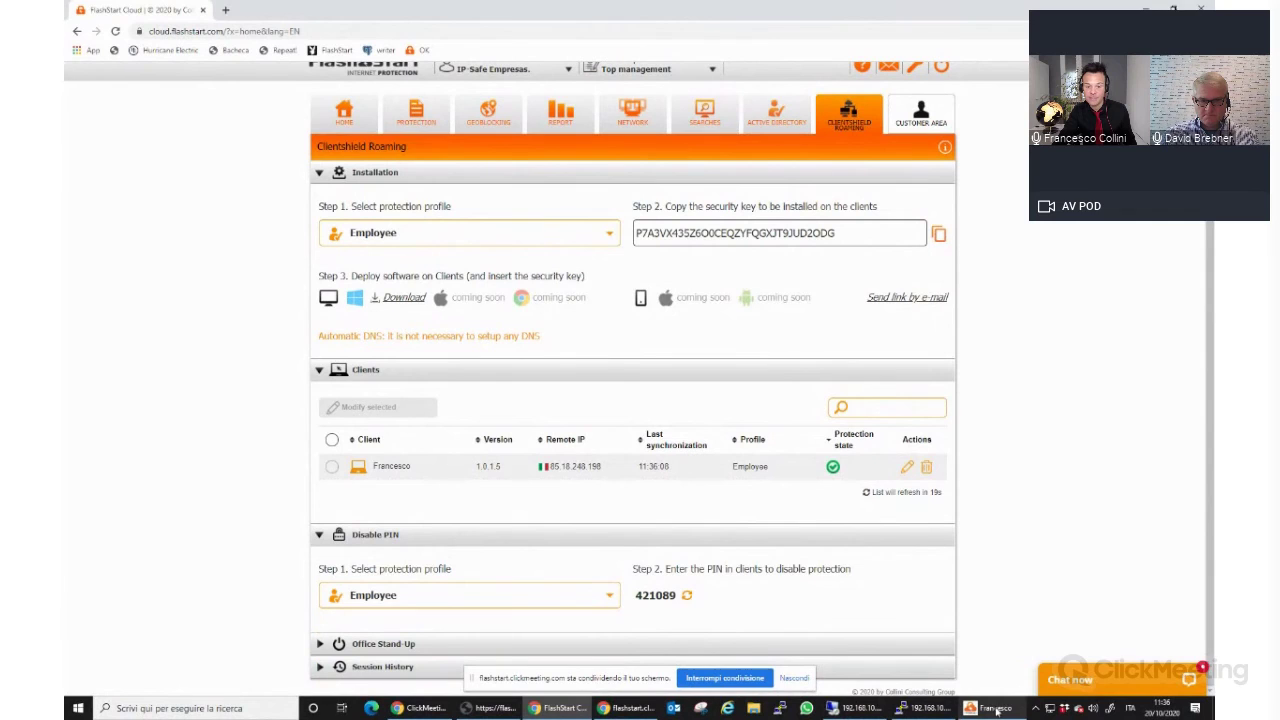
Turn off ClientShield roaming protection by entering the disable PIN, then close the window.
click(990, 708)
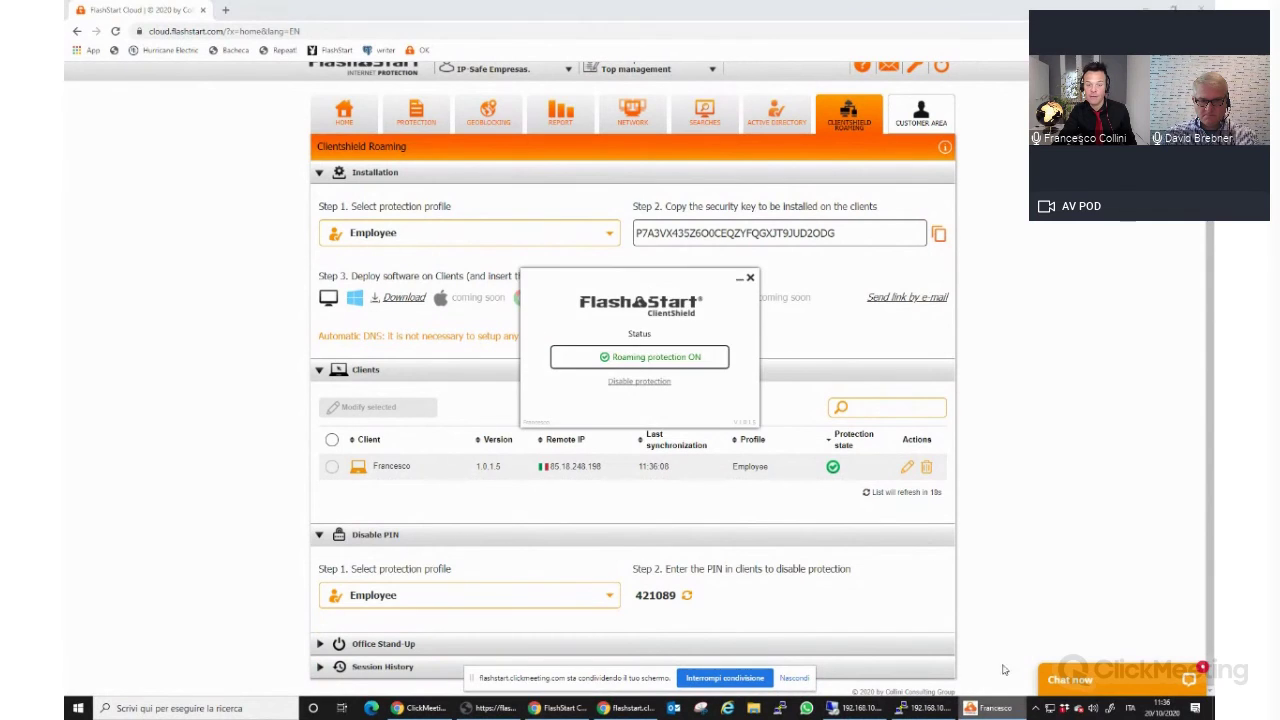
click(651, 383)
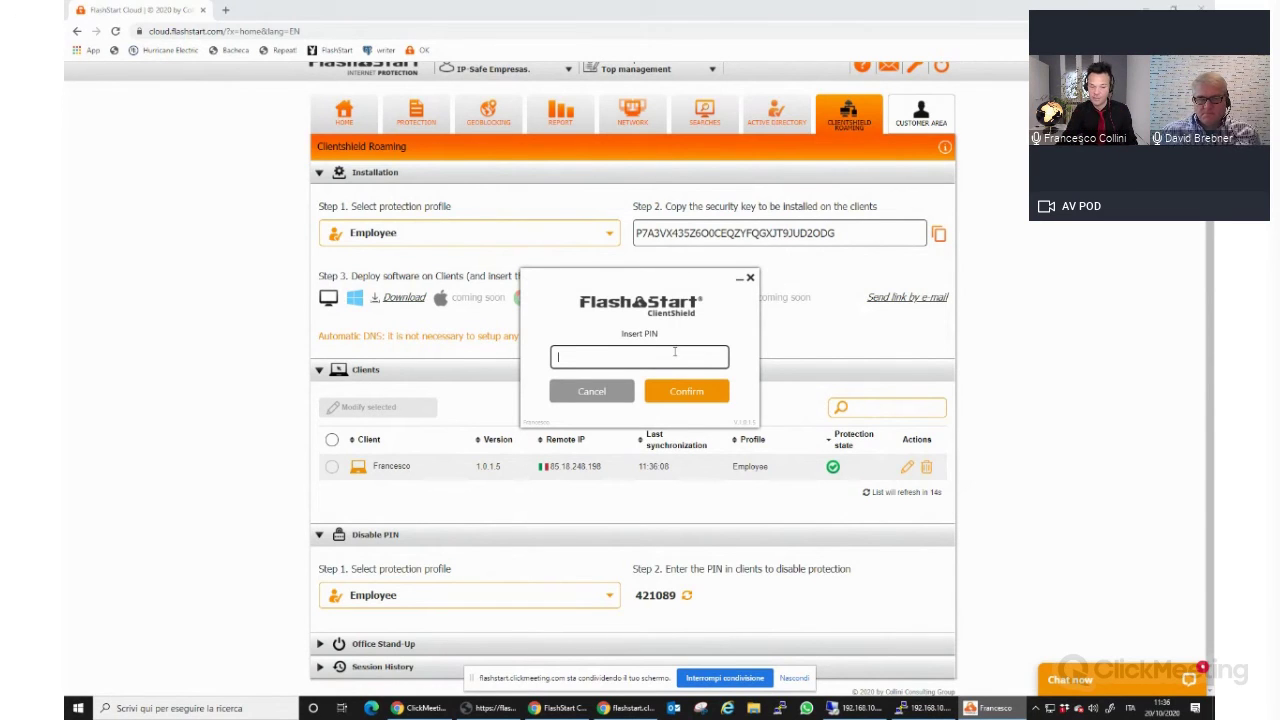
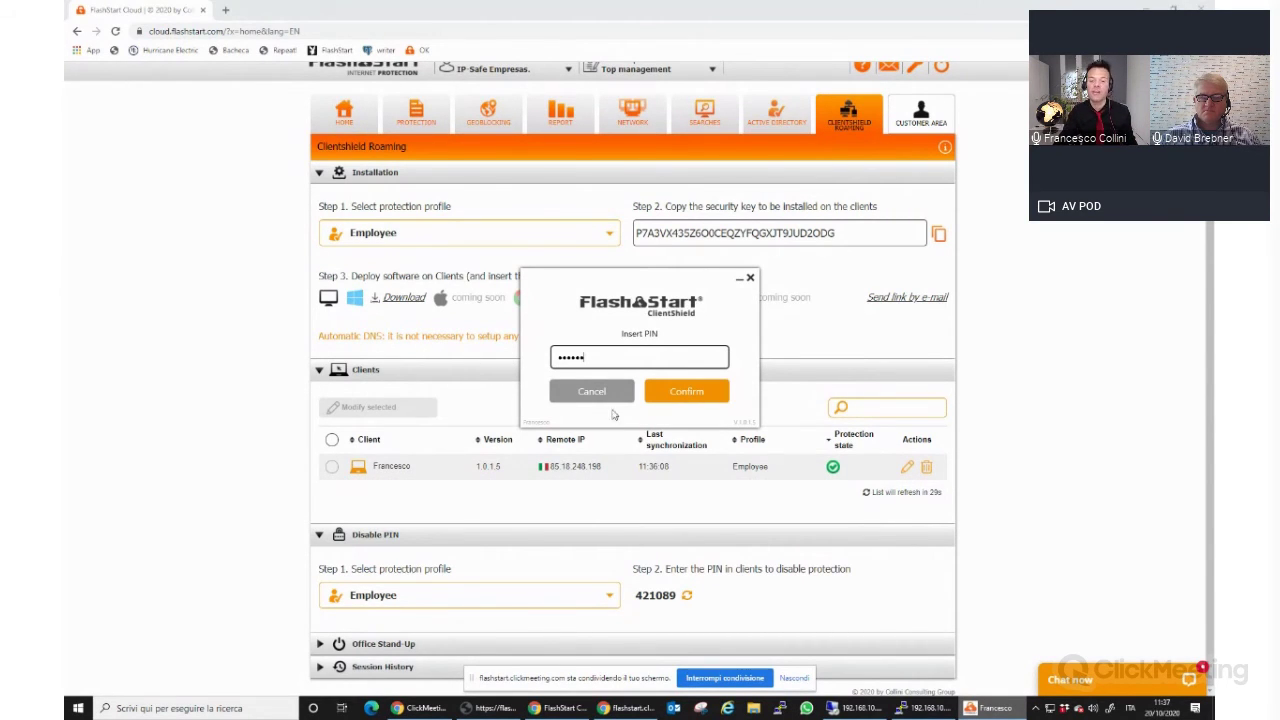
click(695, 397)
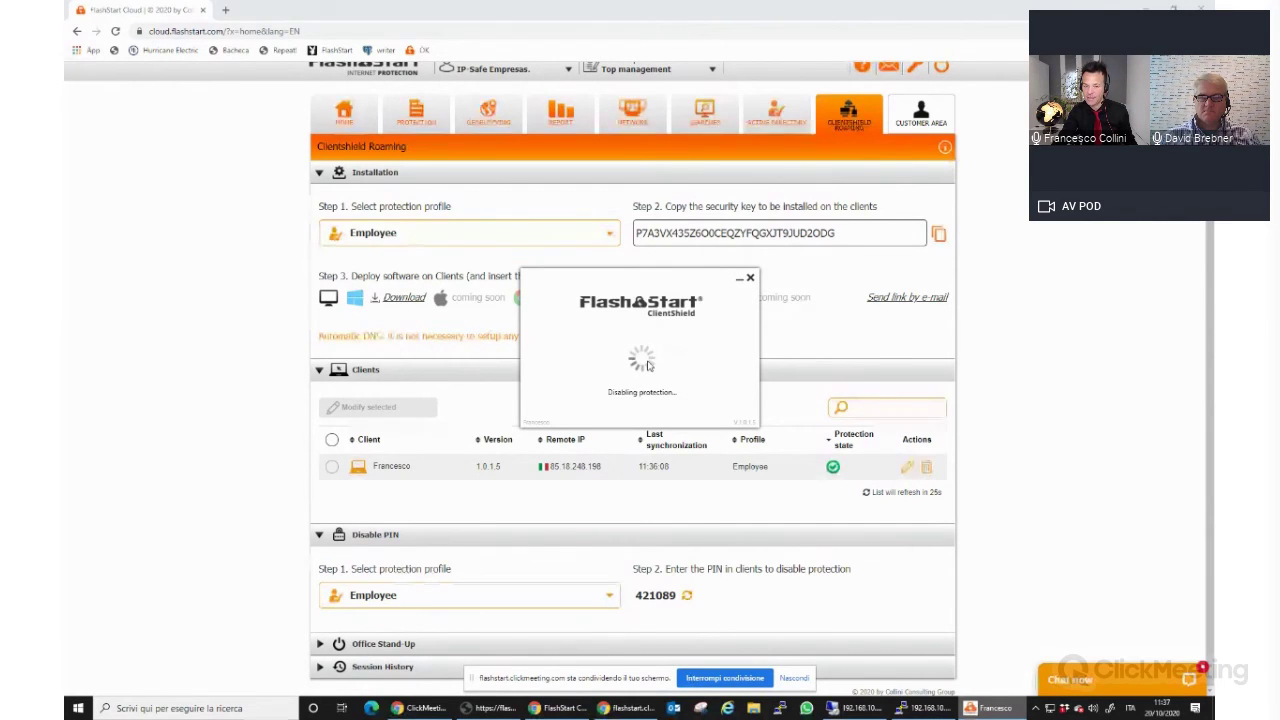
click(737, 278)
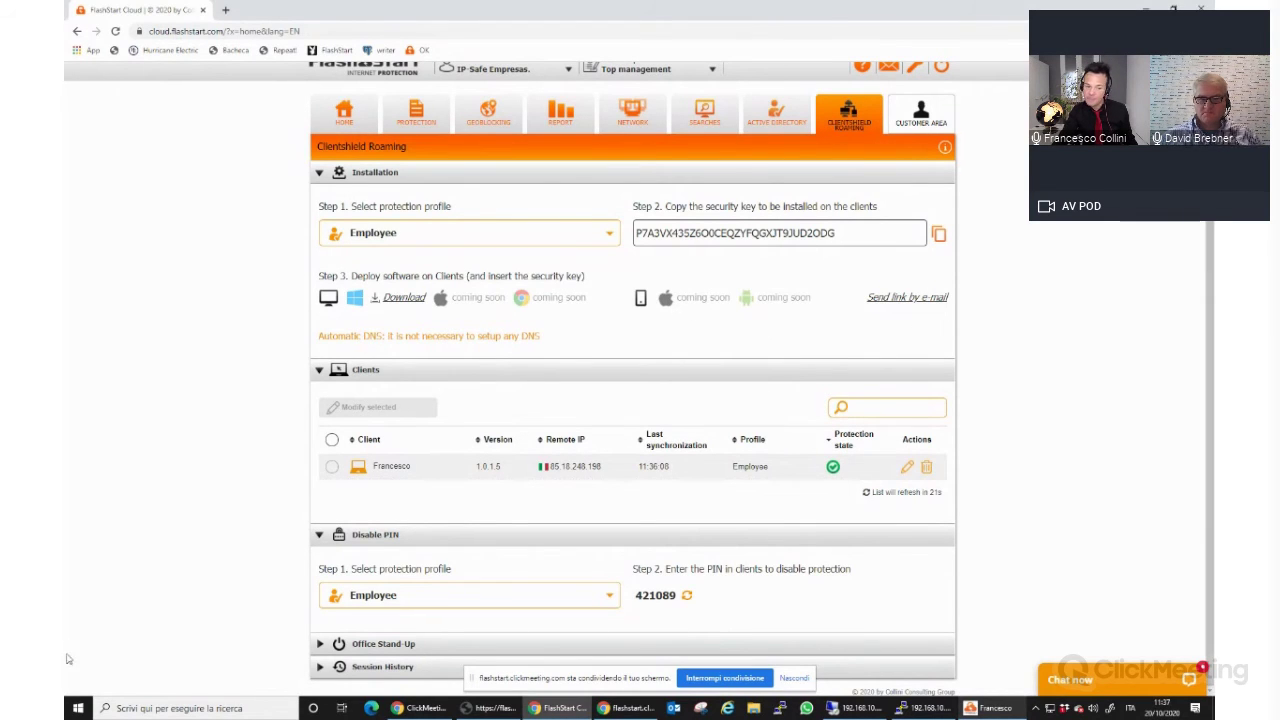
Set Office Stand-Up to Enabled in the client settings.
click(383, 538)
click(400, 587)
scroll(640, 612, down, 1)
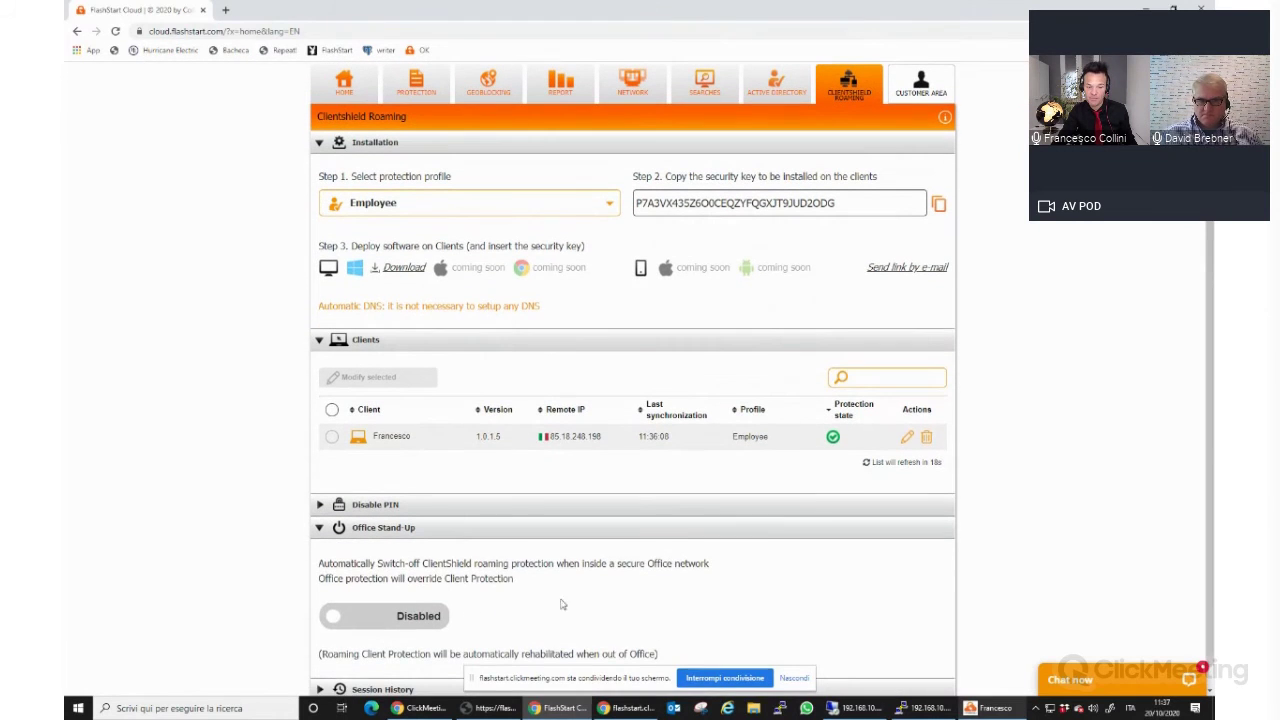
click(420, 618)
scroll(720, 538, down, 1)
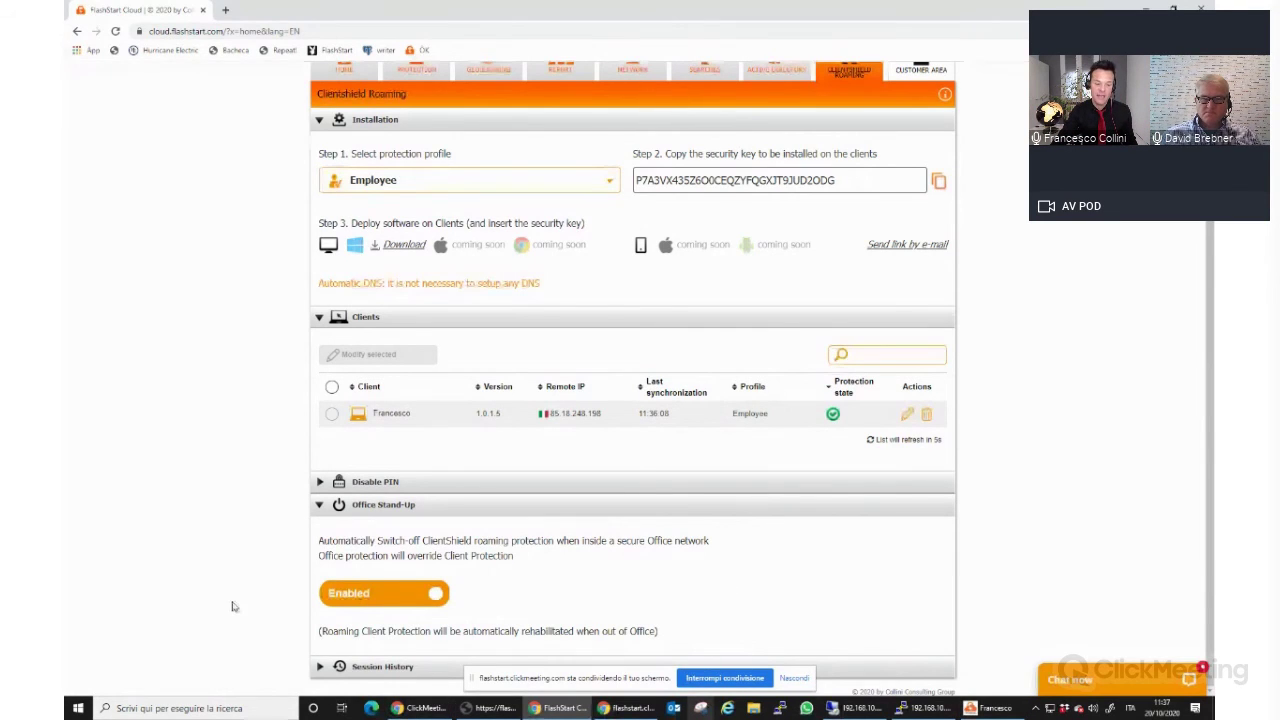
Review Session History showing the Employee session ending 11:37:14, then open the Step 1 profile list.
click(368, 666)
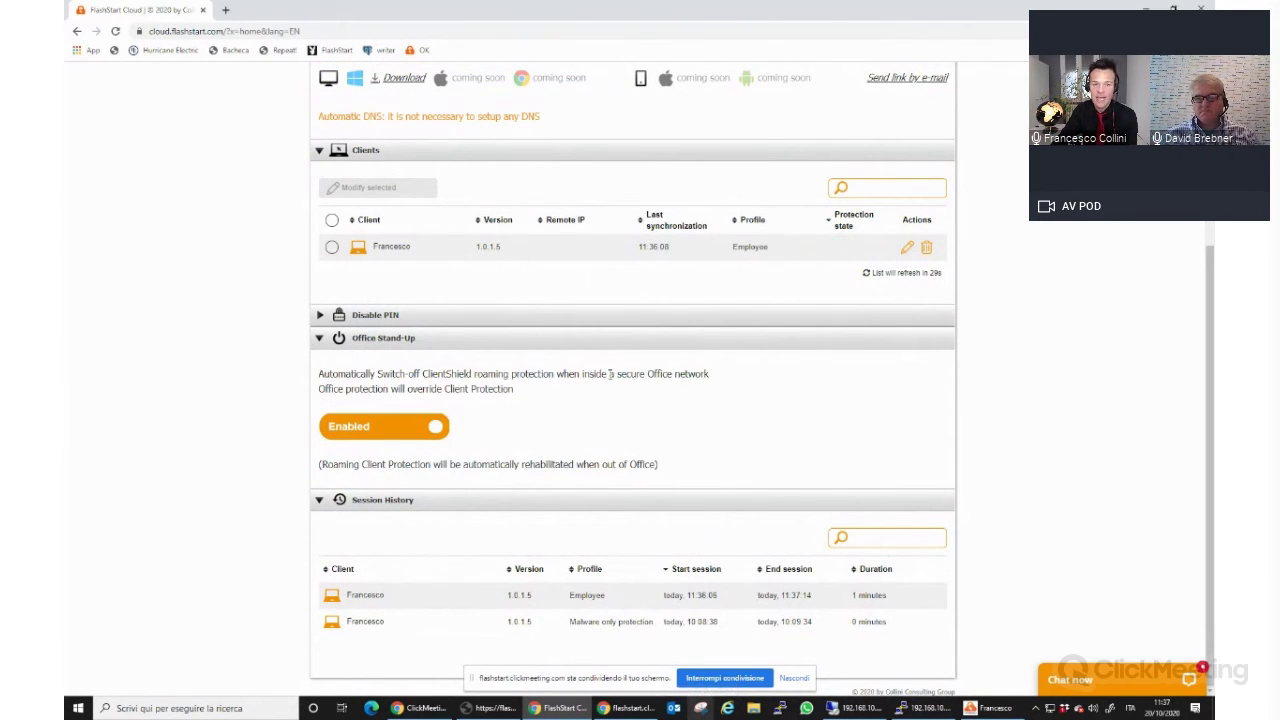
scroll(64, 423, up, 2)
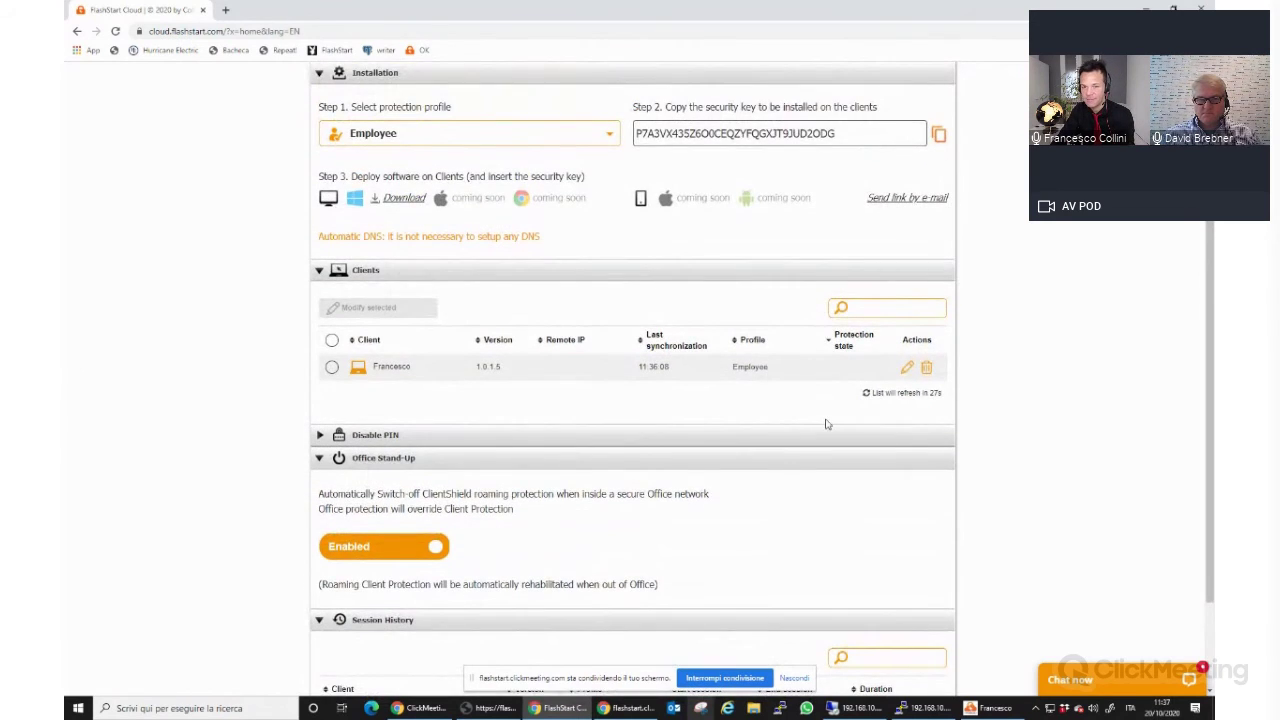
scroll(64, 400, up, 1)
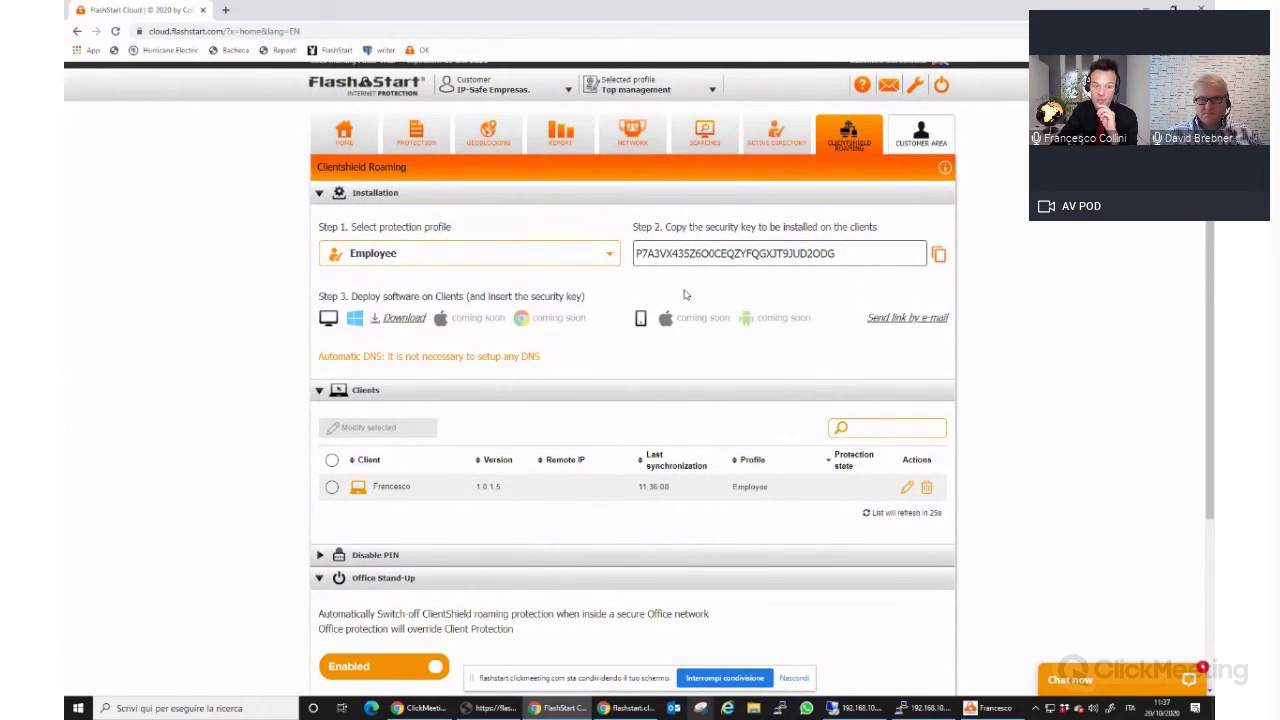
click(602, 258)
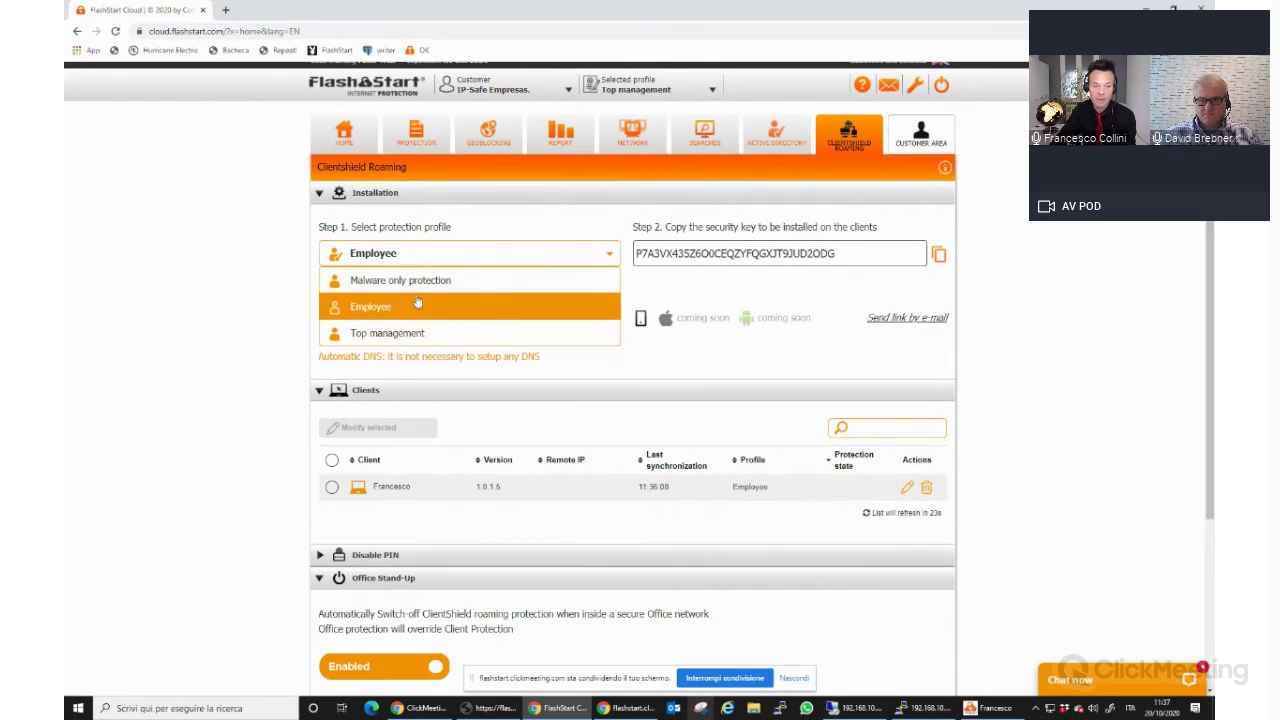